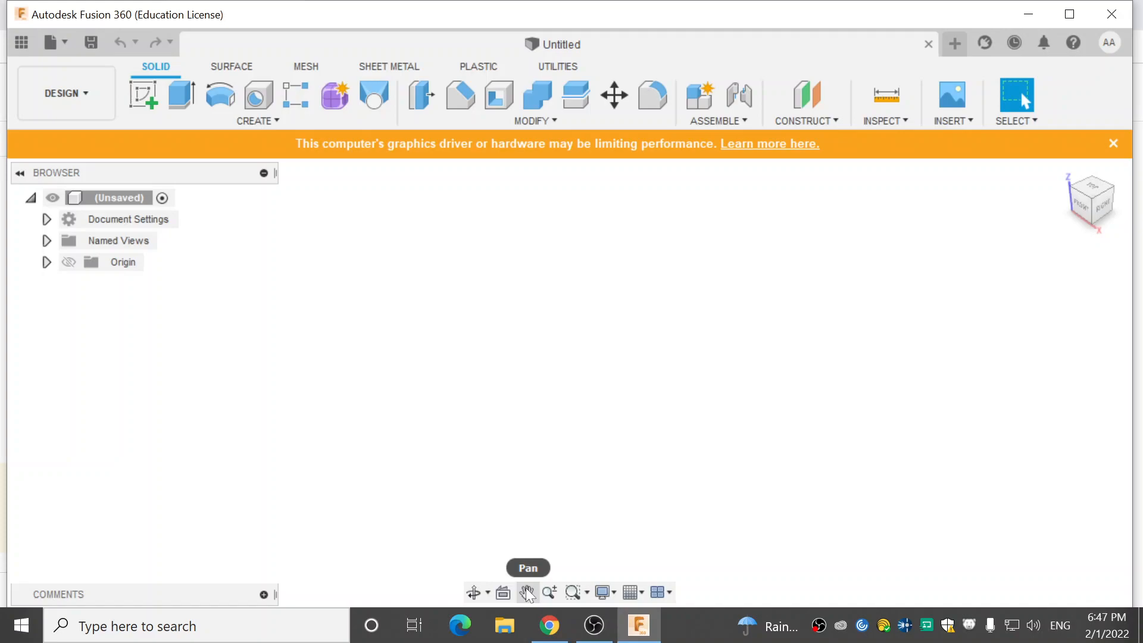
# Start a sketch on the horizontal XY origin plane.
pyautogui.click(526, 590)
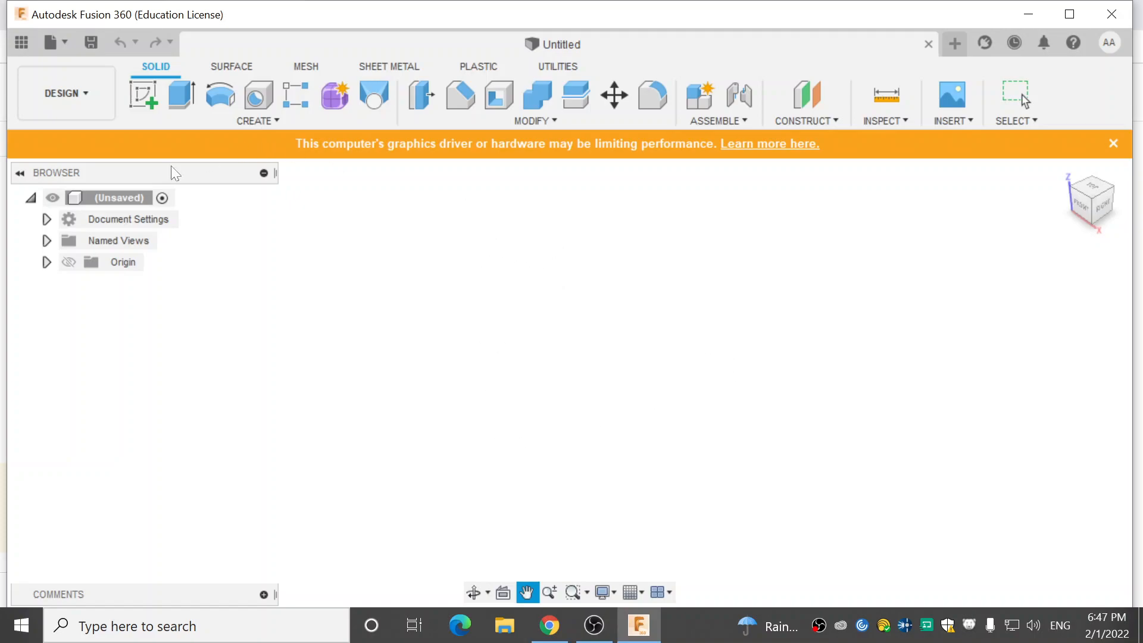
pyautogui.click(143, 94)
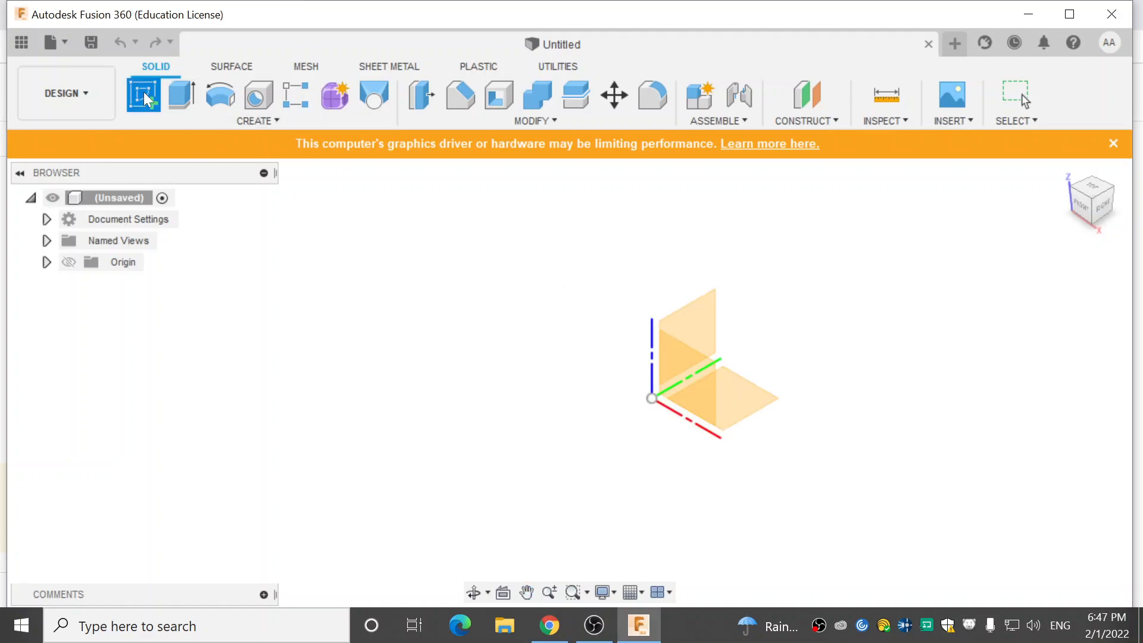
pyautogui.click(740, 404)
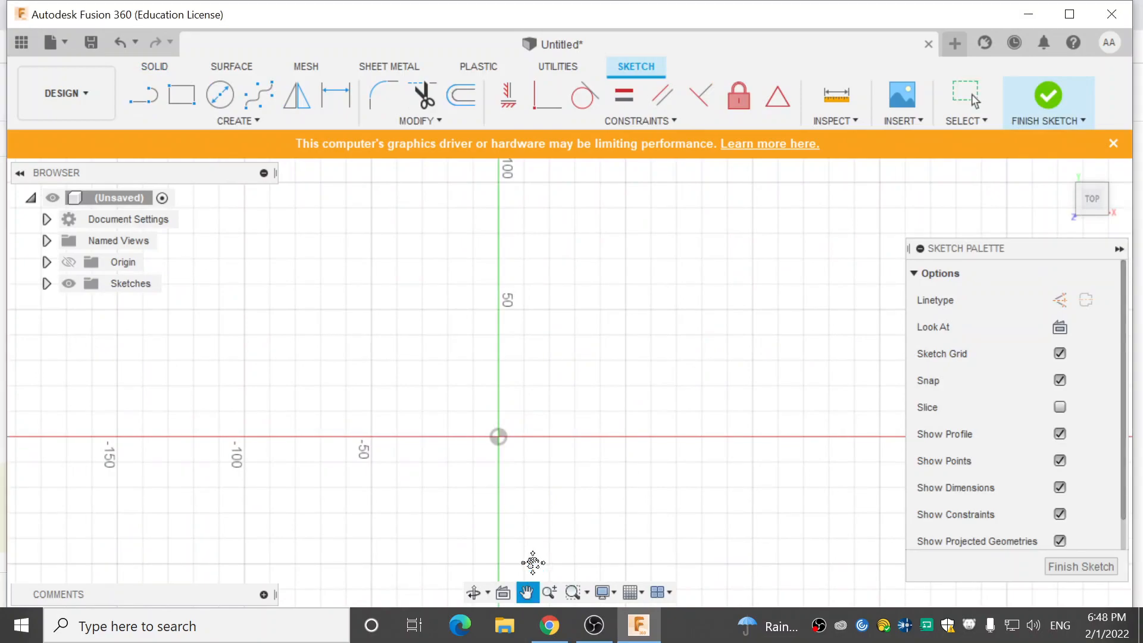
# Pan and zoom the sketch grid around the origin to examine the drawing area.
pyautogui.moveTo(424, 411); pyautogui.dragTo(564, 290)
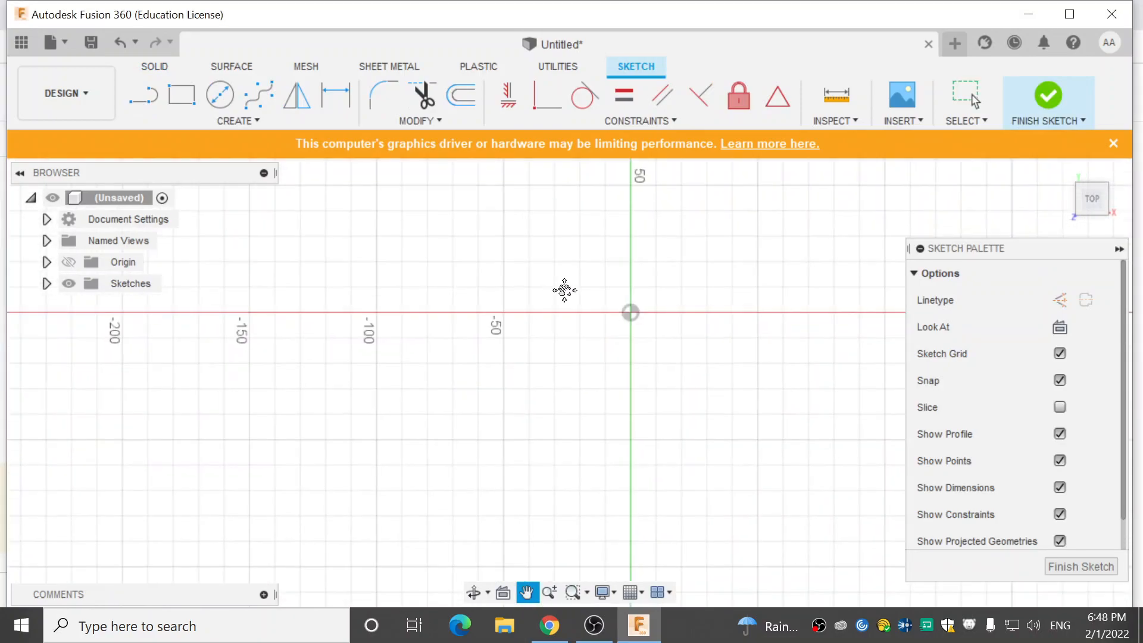
pyautogui.moveTo(661, 293); pyautogui.dragTo(496, 289)
pyautogui.moveTo(592, 389)
pyautogui.mouseDown()
pyautogui.moveTo(597, 304)
pyautogui.moveTo(630, 500)
pyautogui.mouseUp()
pyautogui.moveTo(375, 382); pyautogui.dragTo(459, 350)
pyautogui.moveTo(643, 245); pyautogui.dragTo(572, 249)
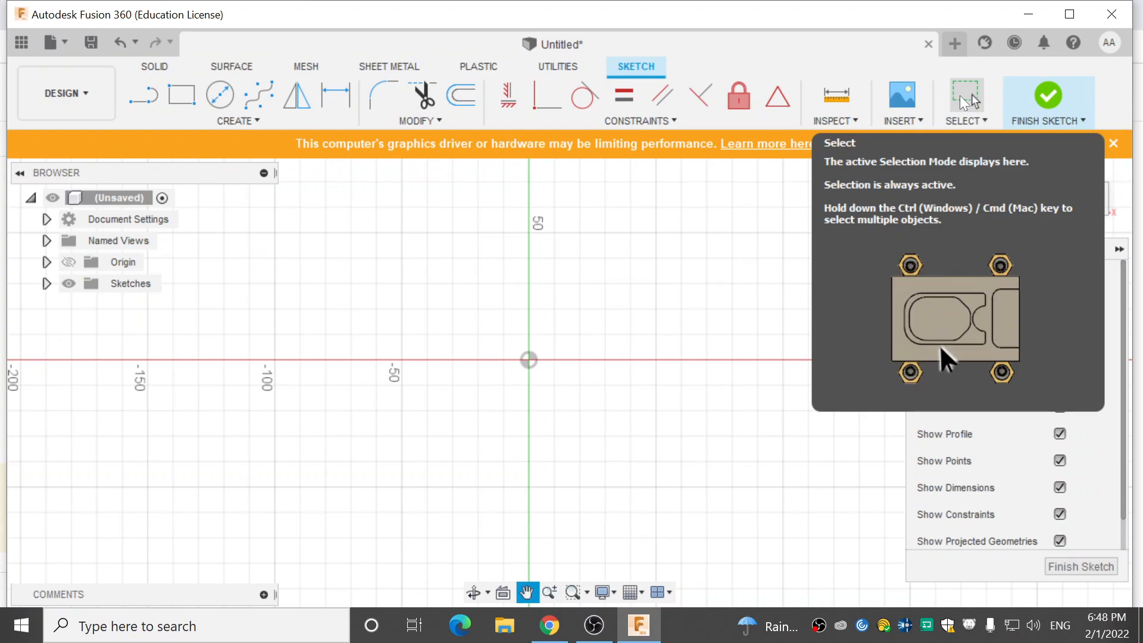
pyautogui.click(959, 95)
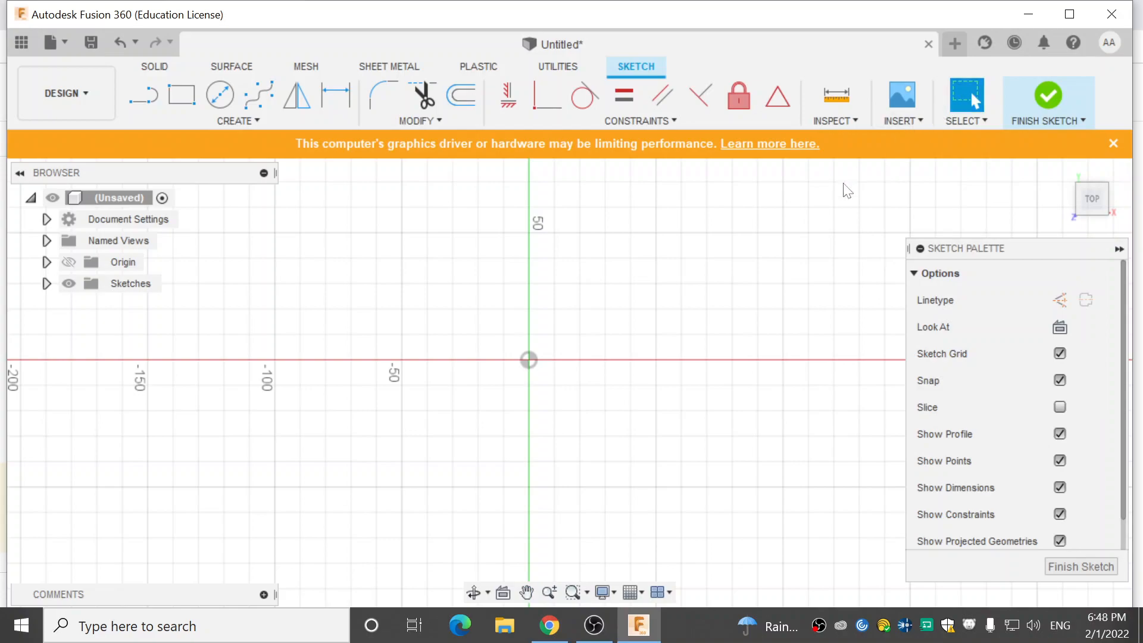
pyautogui.click(549, 593)
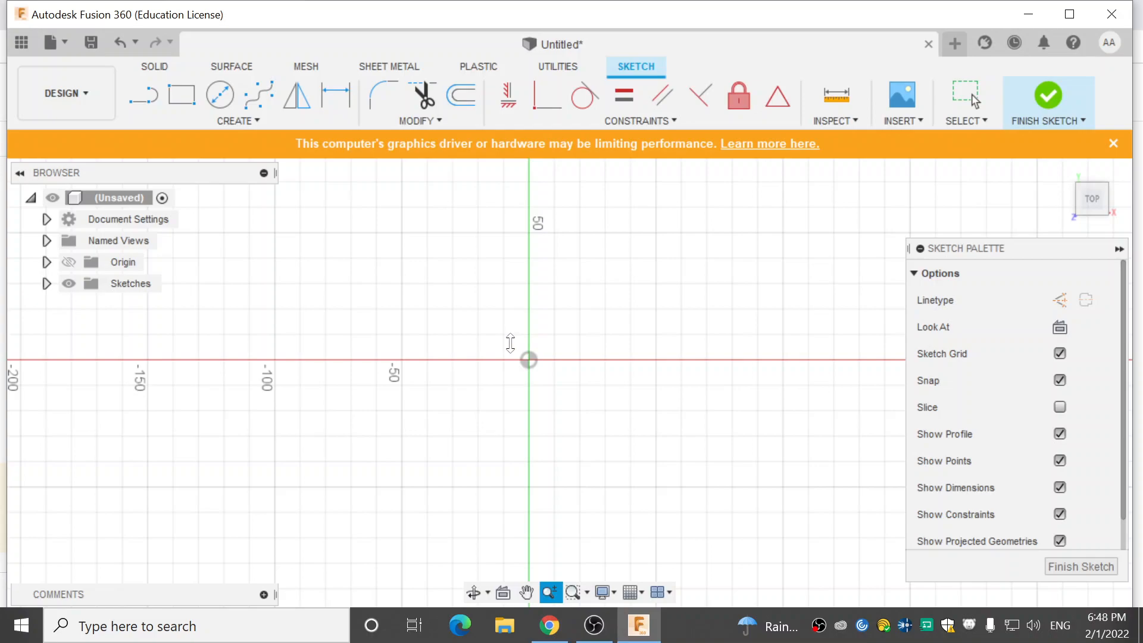
pyautogui.moveTo(511, 351)
pyautogui.mouseDown()
pyautogui.moveTo(537, 439)
pyautogui.moveTo(504, 348)
pyautogui.moveTo(502, 397)
pyautogui.mouseUp()
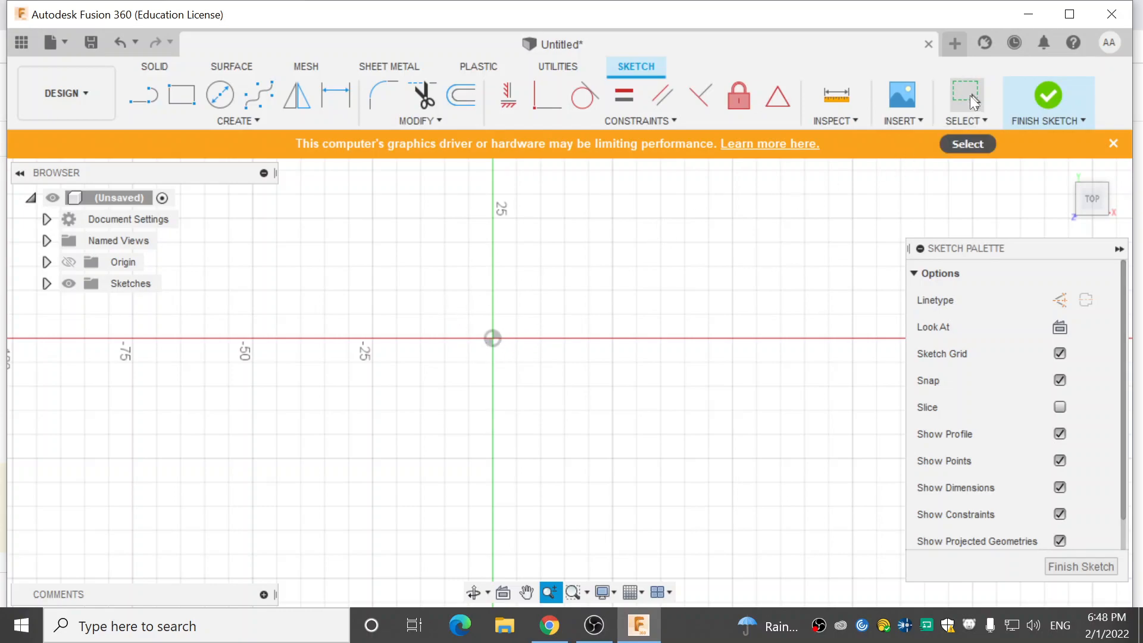
pyautogui.click(971, 98)
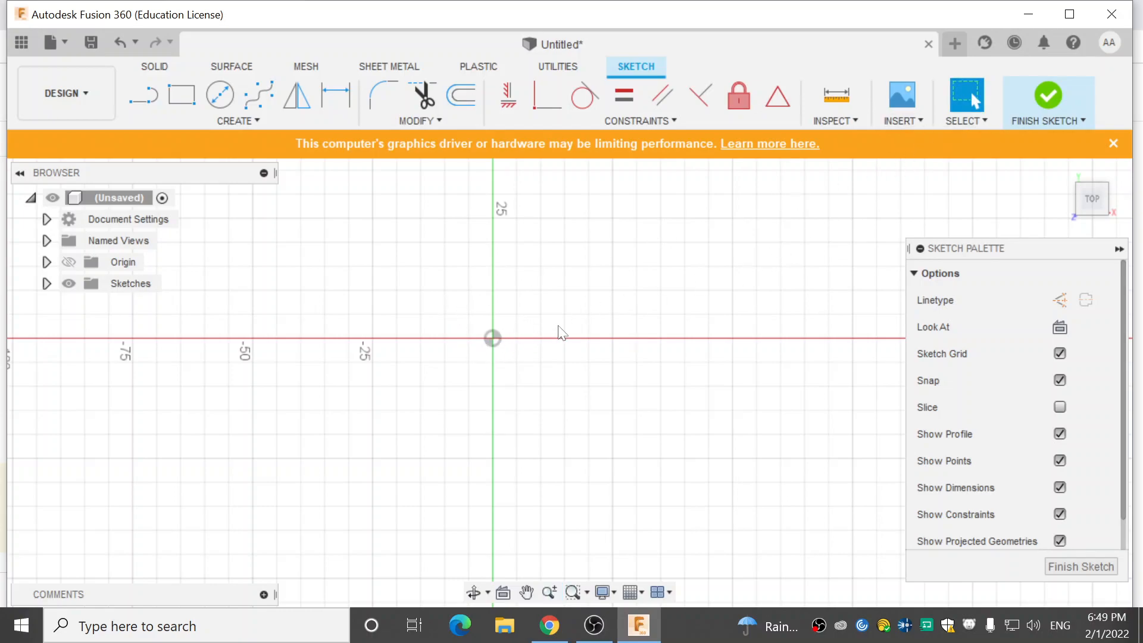
pyautogui.moveTo(416, 335); pyautogui.dragTo(439, 321)
pyautogui.rightClick(438, 313)
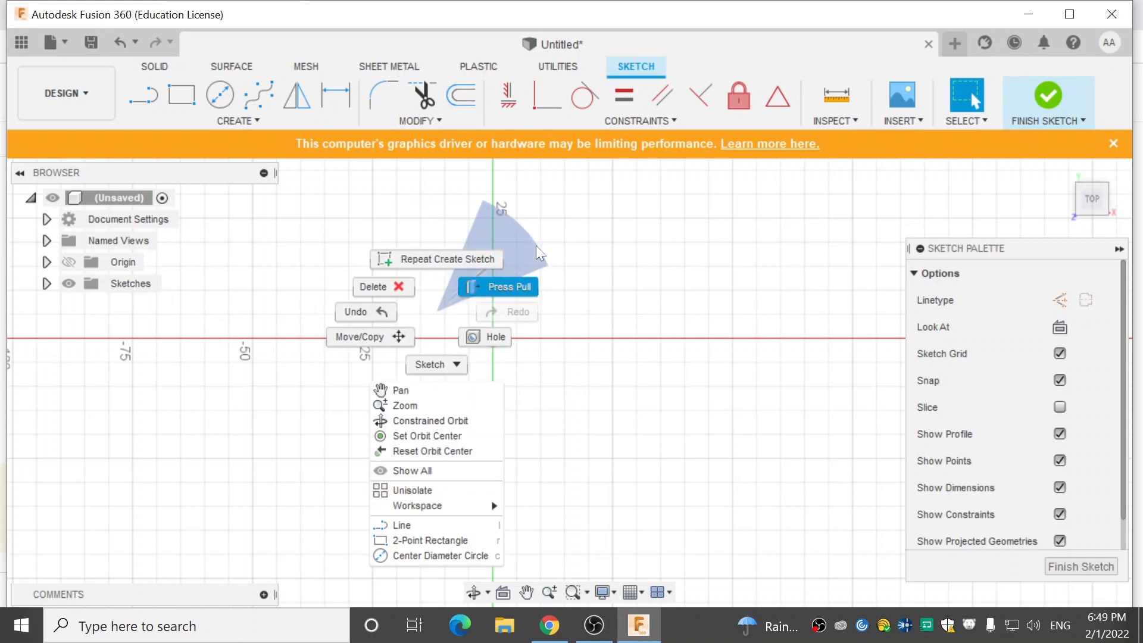
pyautogui.click(594, 255)
pyautogui.moveTo(400, 363)
pyautogui.mouseDown(button='middle')
pyautogui.moveTo(450, 339)
pyautogui.moveTo(566, 247)
pyautogui.moveTo(316, 383)
pyautogui.moveTo(436, 372)
pyautogui.moveTo(564, 334)
pyautogui.moveTo(438, 355)
pyautogui.moveTo(466, 355)
pyautogui.moveTo(457, 355)
pyautogui.mouseUp(button='middle')
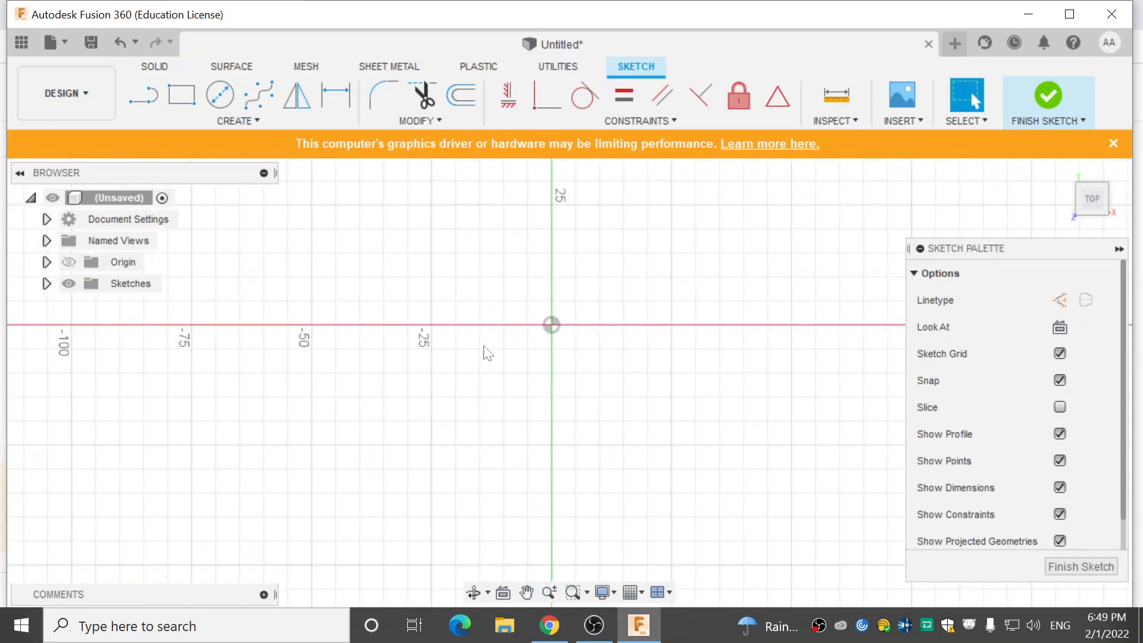
pyautogui.scroll(-3, 543, 321)
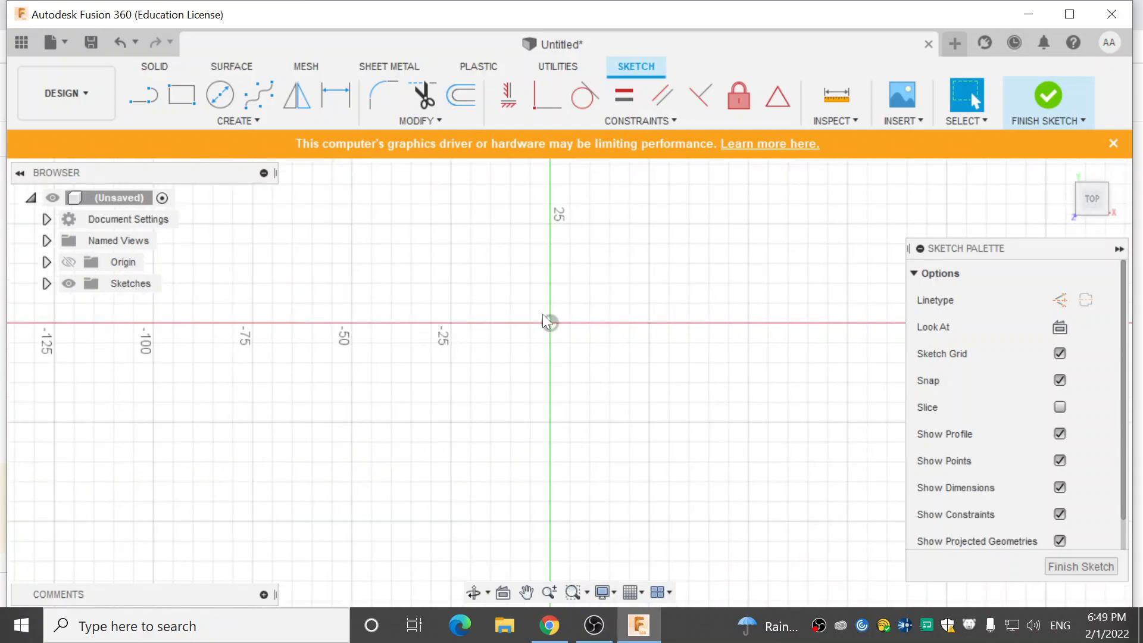
pyautogui.scroll(-2, 542, 324)
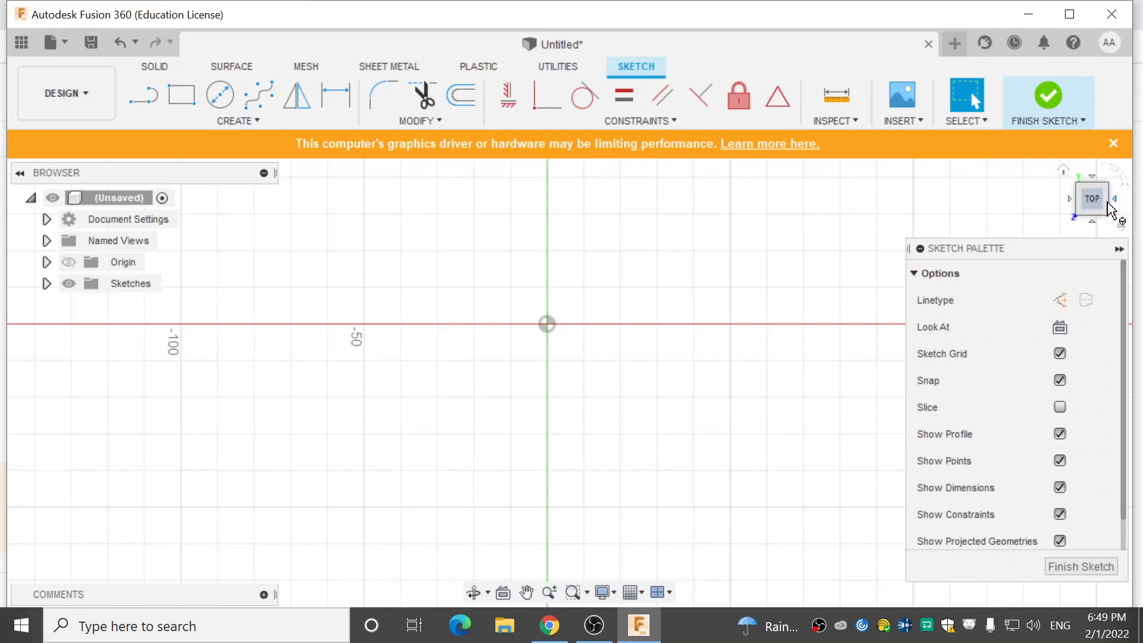
# Rotate the view through the side and corner orientations back to the home view, and finish the empty sketch.
pyautogui.moveTo(1095, 203)
pyautogui.mouseDown()
pyautogui.moveTo(1022, 149)
pyautogui.moveTo(964, 147)
pyautogui.moveTo(995, 166)
pyautogui.moveTo(1012, 155)
pyautogui.moveTo(1008, 138)
pyautogui.moveTo(1000, 147)
pyautogui.moveTo(1071, 160)
pyautogui.mouseUp()
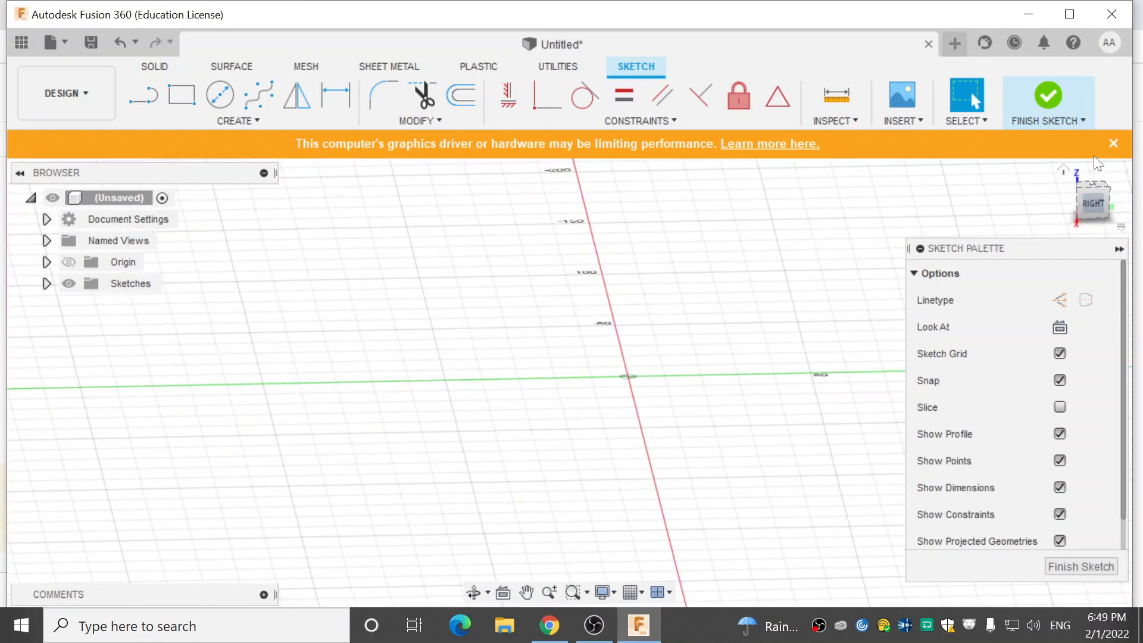
pyautogui.click(1096, 210)
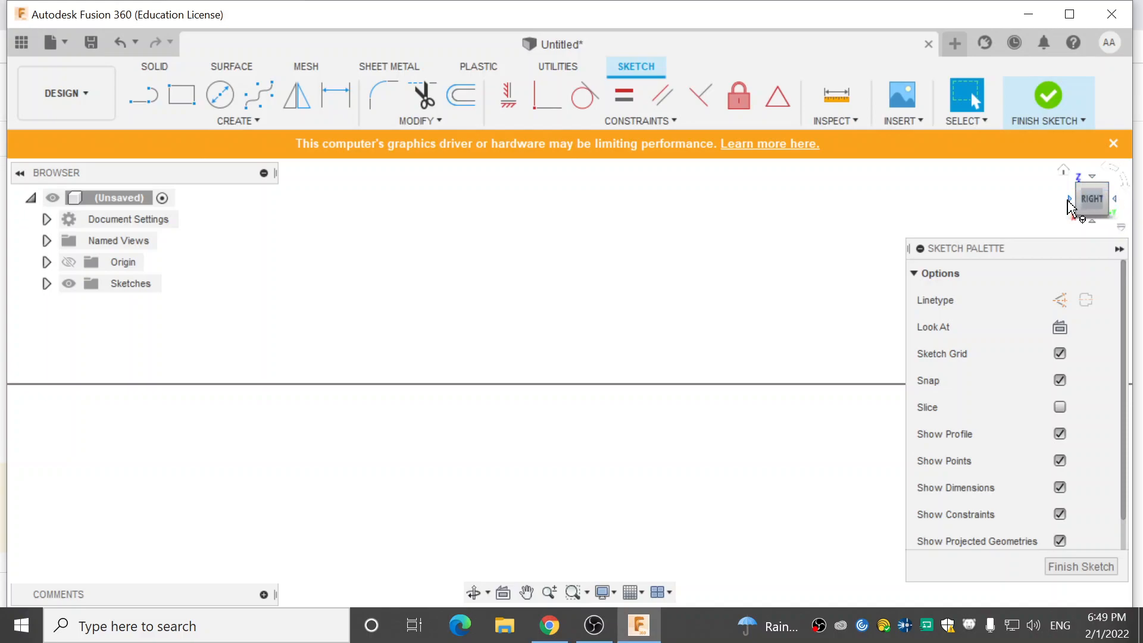
pyautogui.click(1069, 202)
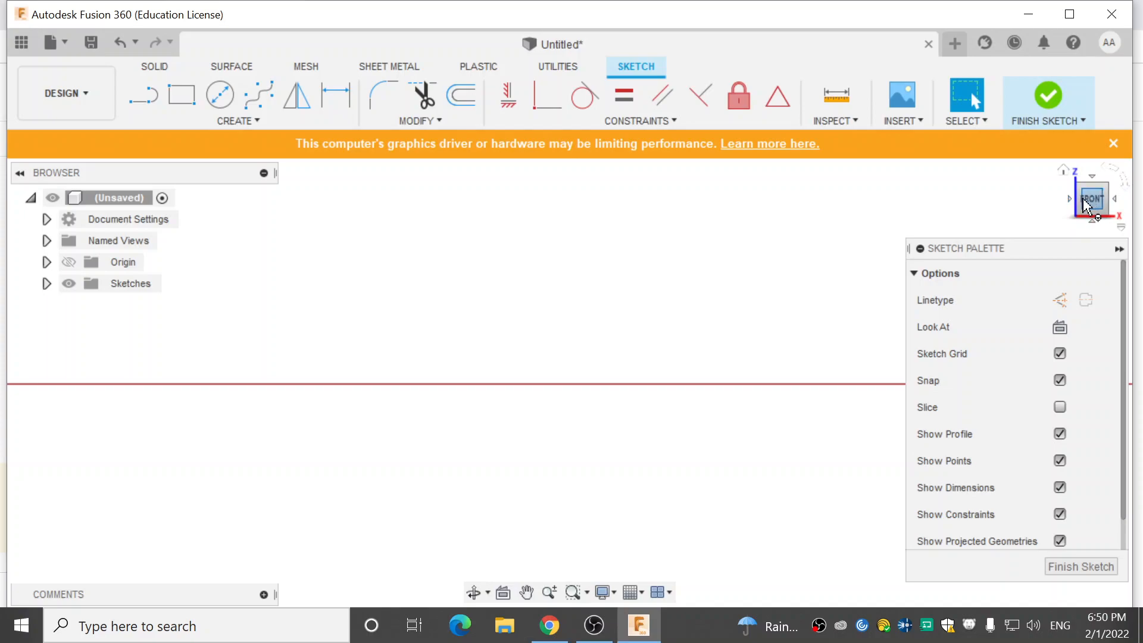
pyautogui.moveTo(1083, 207); pyautogui.dragTo(1110, 211)
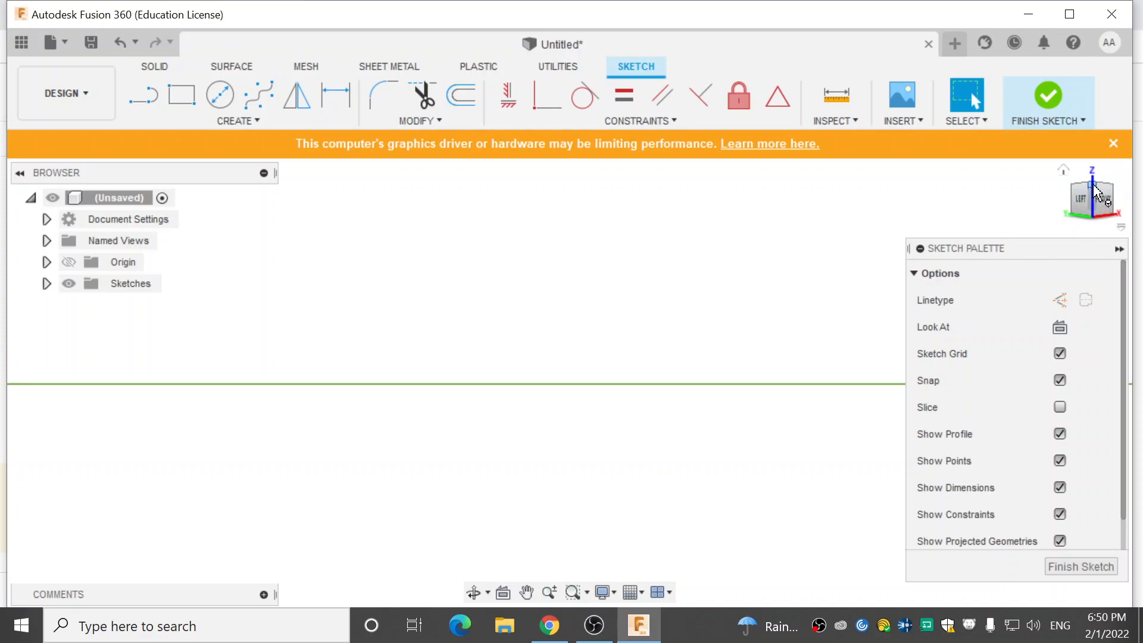
pyautogui.click(1094, 189)
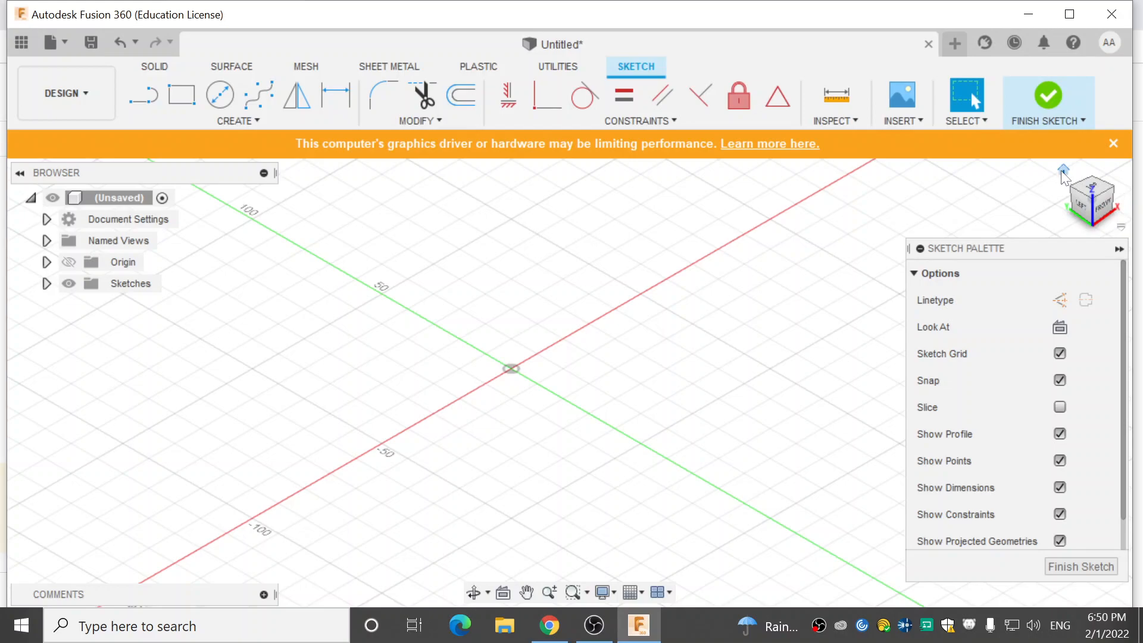
pyautogui.click(1063, 173)
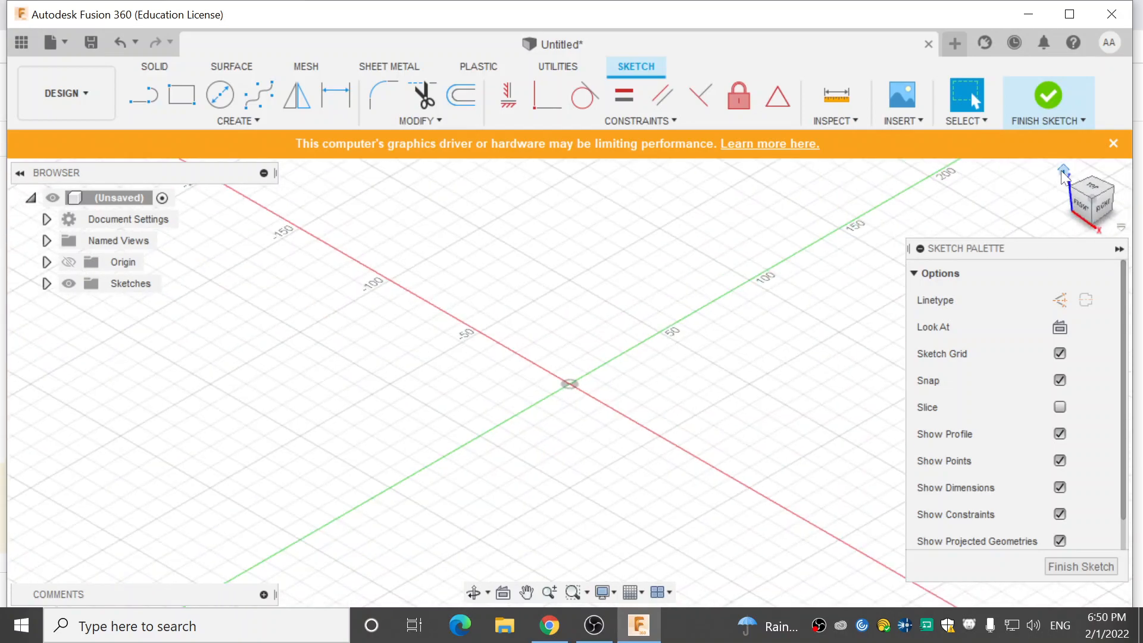
pyautogui.click(1063, 95)
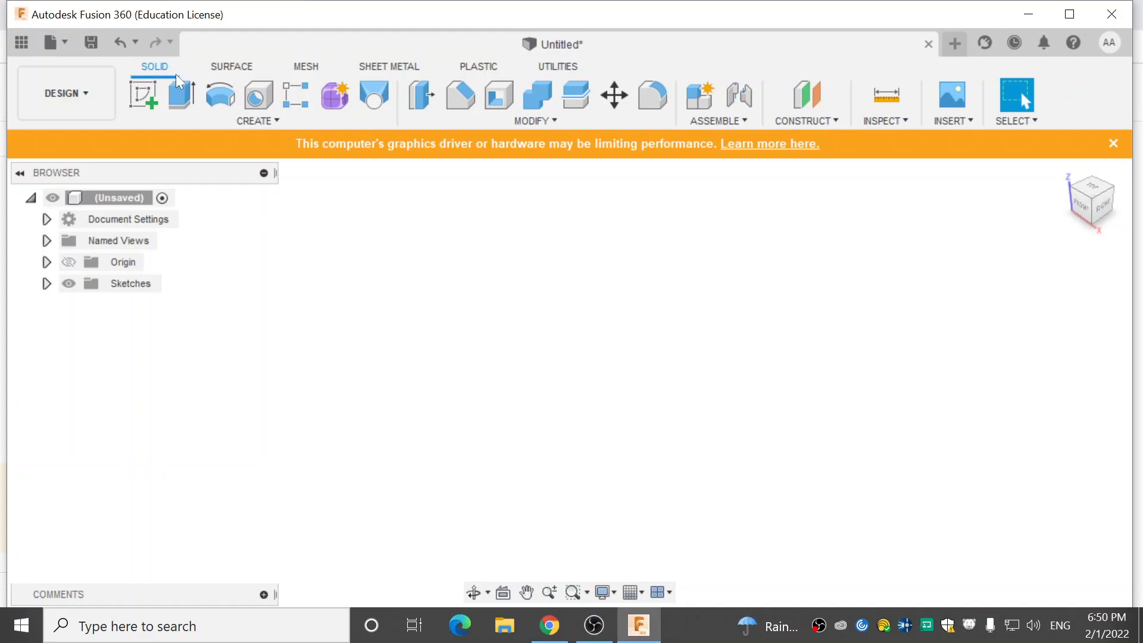
pyautogui.click(226, 63)
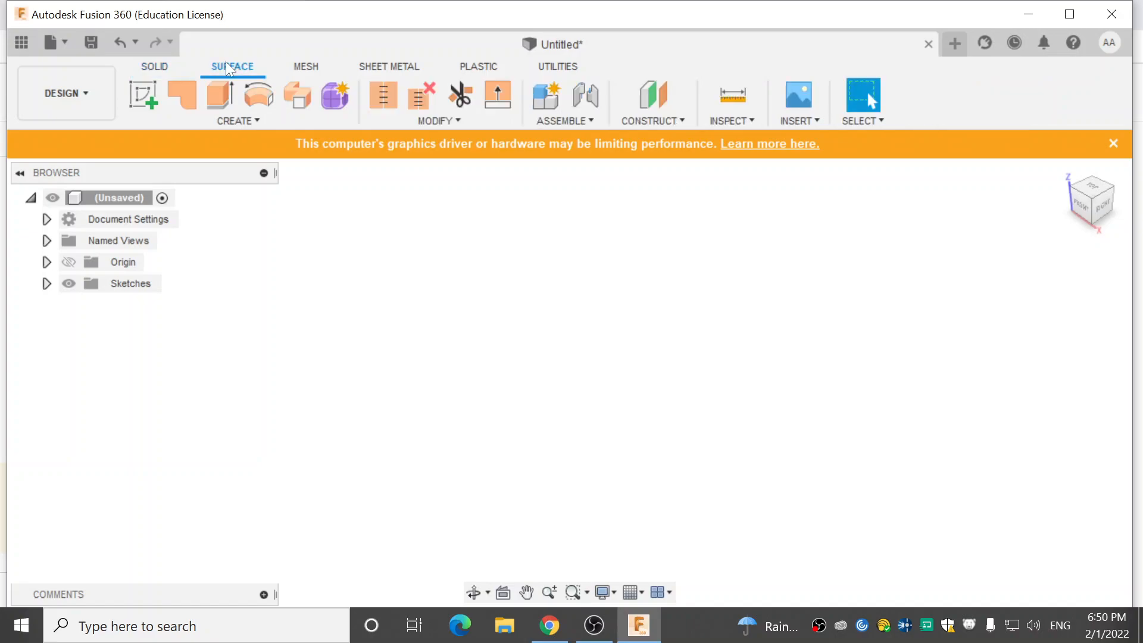
pyautogui.click(303, 67)
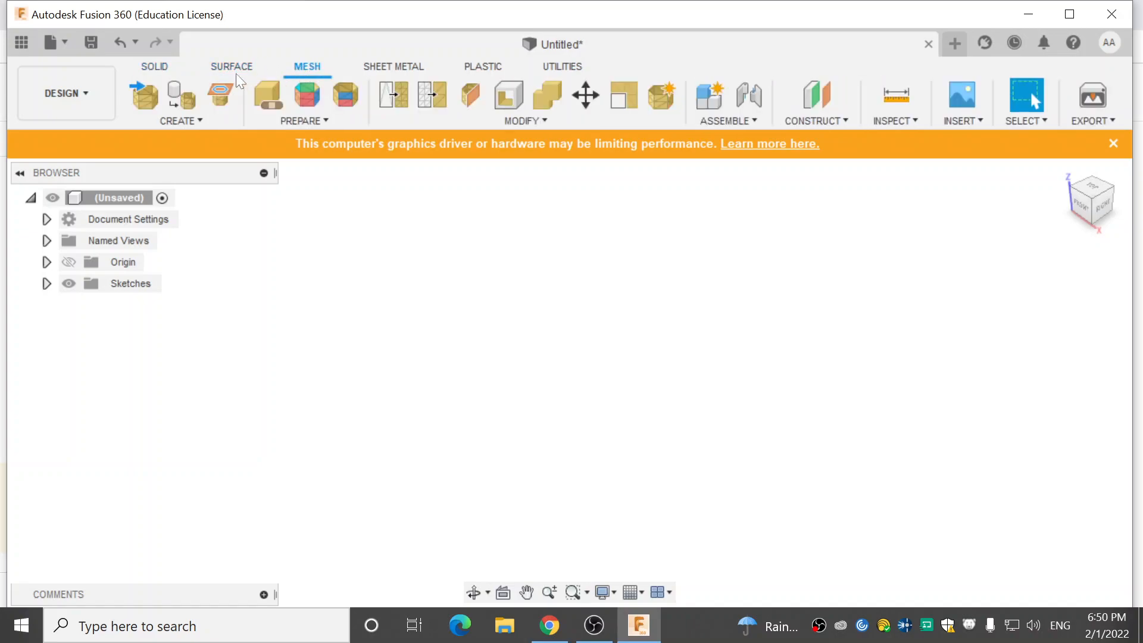
pyautogui.click(159, 68)
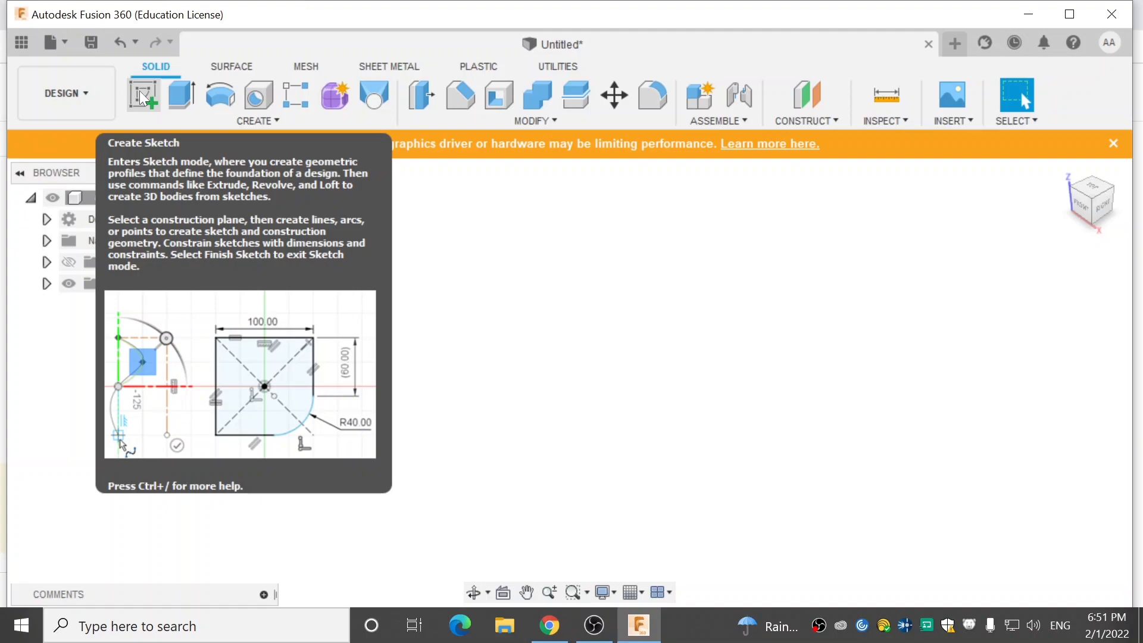
# Create a new sketch on the horizontal XY origin plane.
pyautogui.click(143, 98)
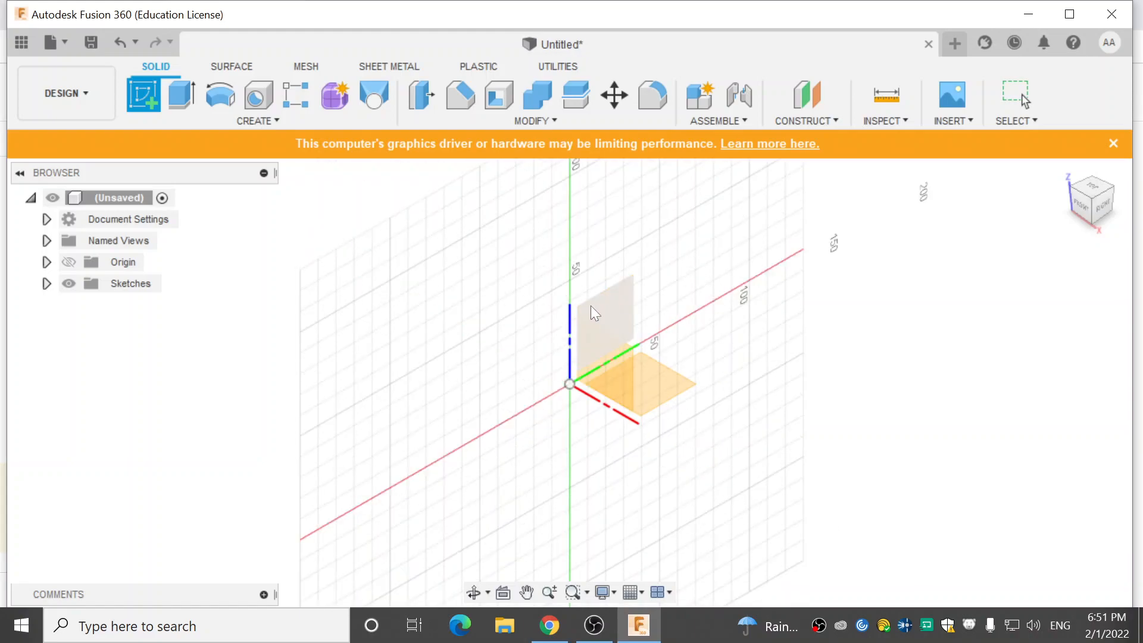
pyautogui.click(667, 385)
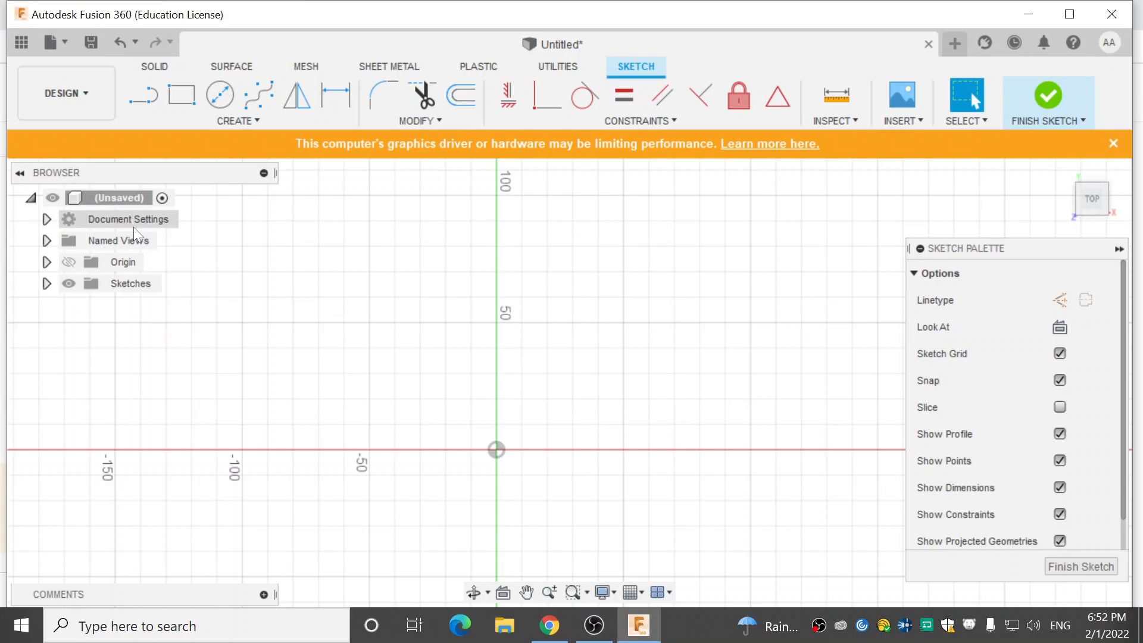
# Change the document's active units to Inch without setting them as the default.
pyautogui.click(47, 219)
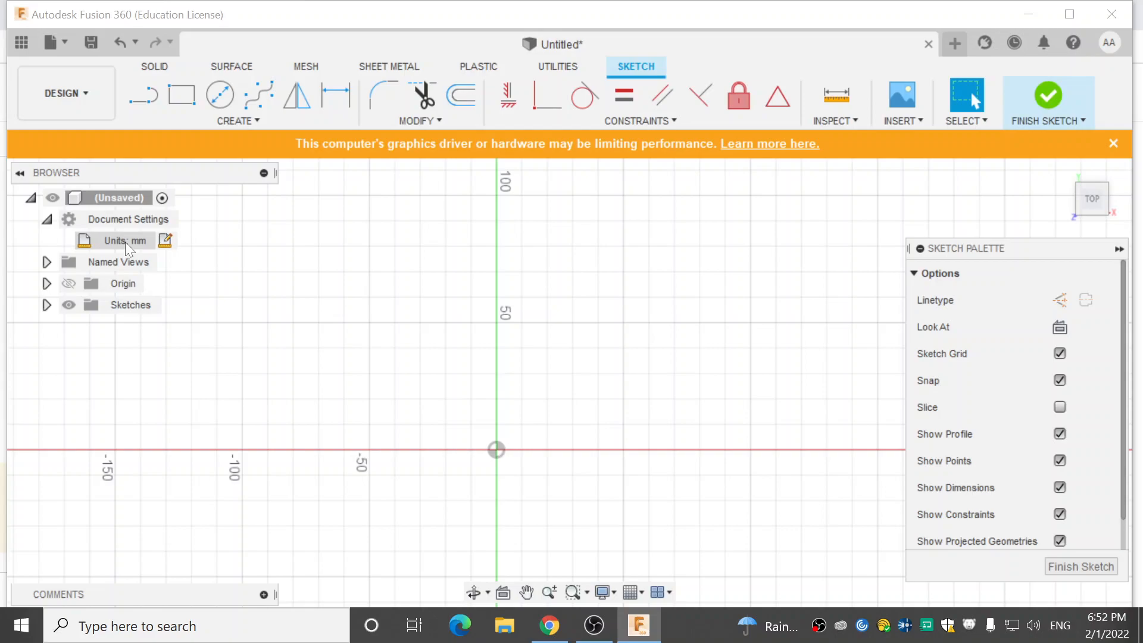
pyautogui.click(167, 241)
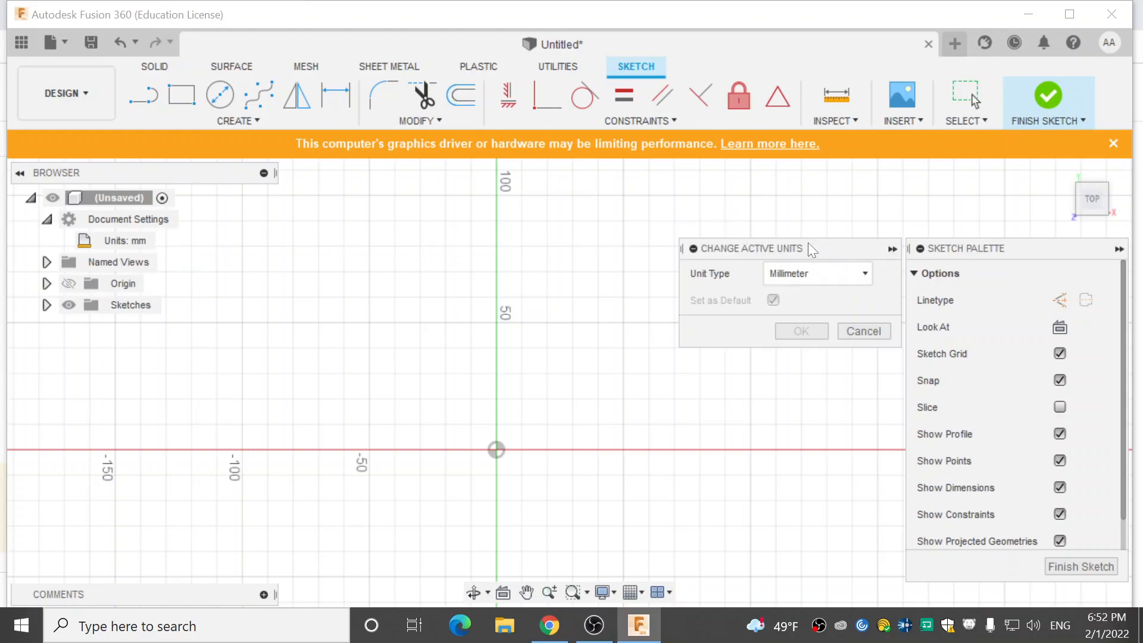
pyautogui.click(855, 275)
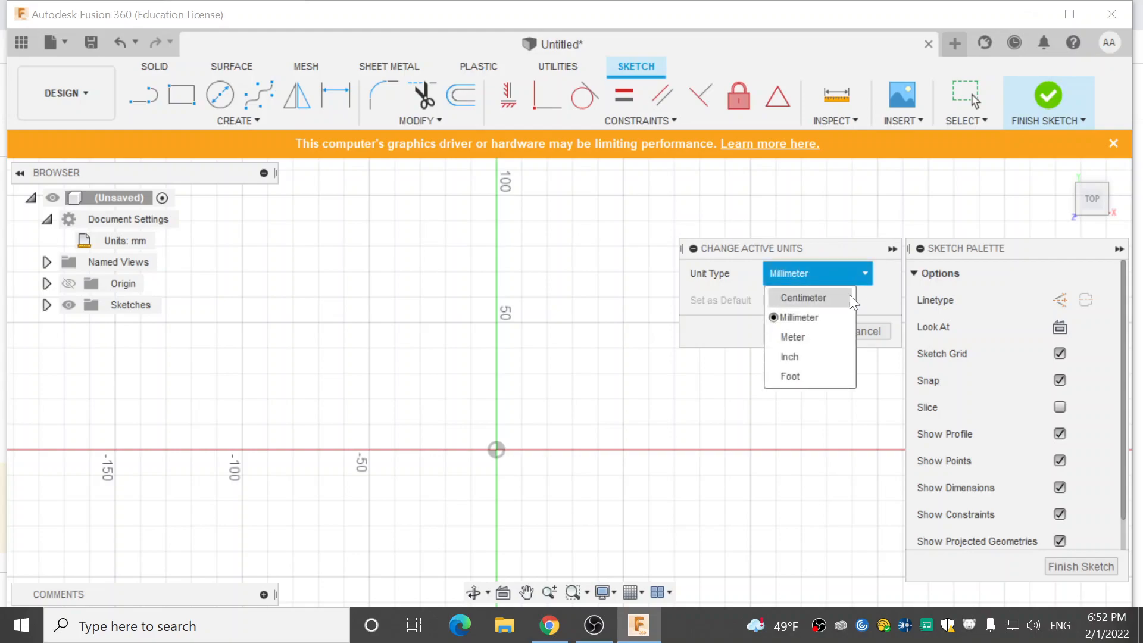
pyautogui.click(808, 357)
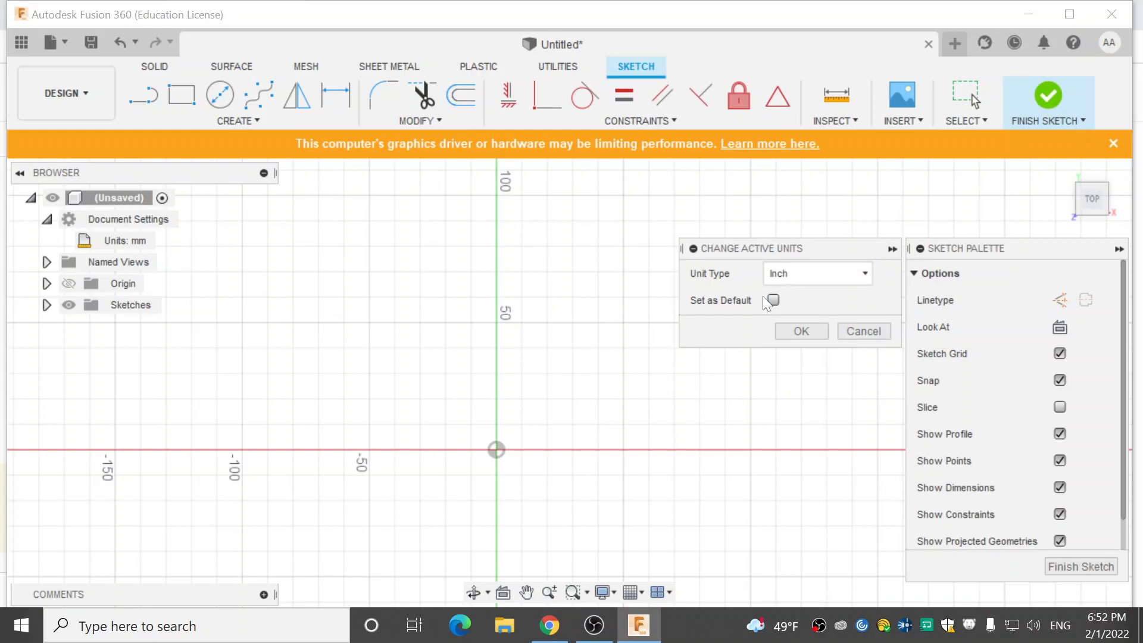
pyautogui.click(801, 330)
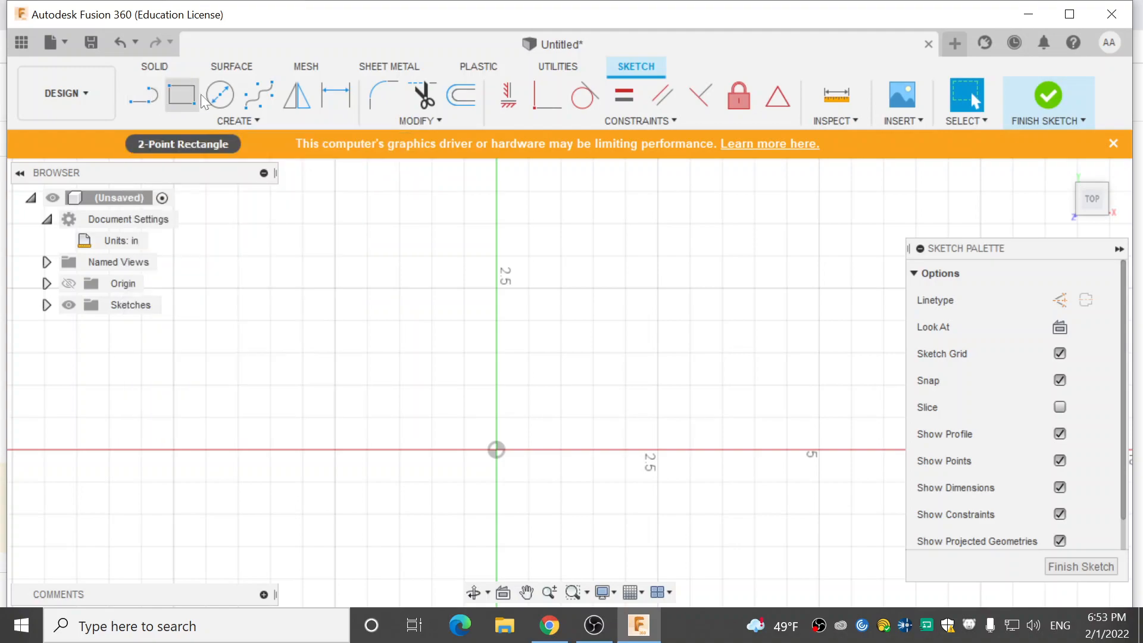
# Draw a center rectangle from the origin, 7 in wide and 3 in high.
pyautogui.click(257, 121)
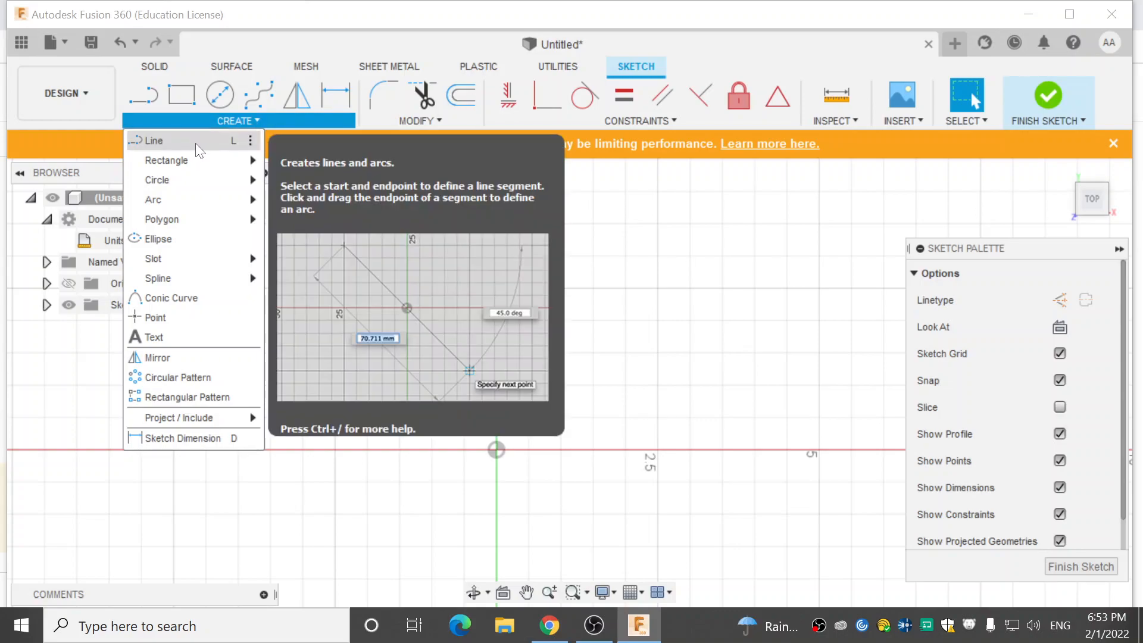
pyautogui.moveTo(198, 158)
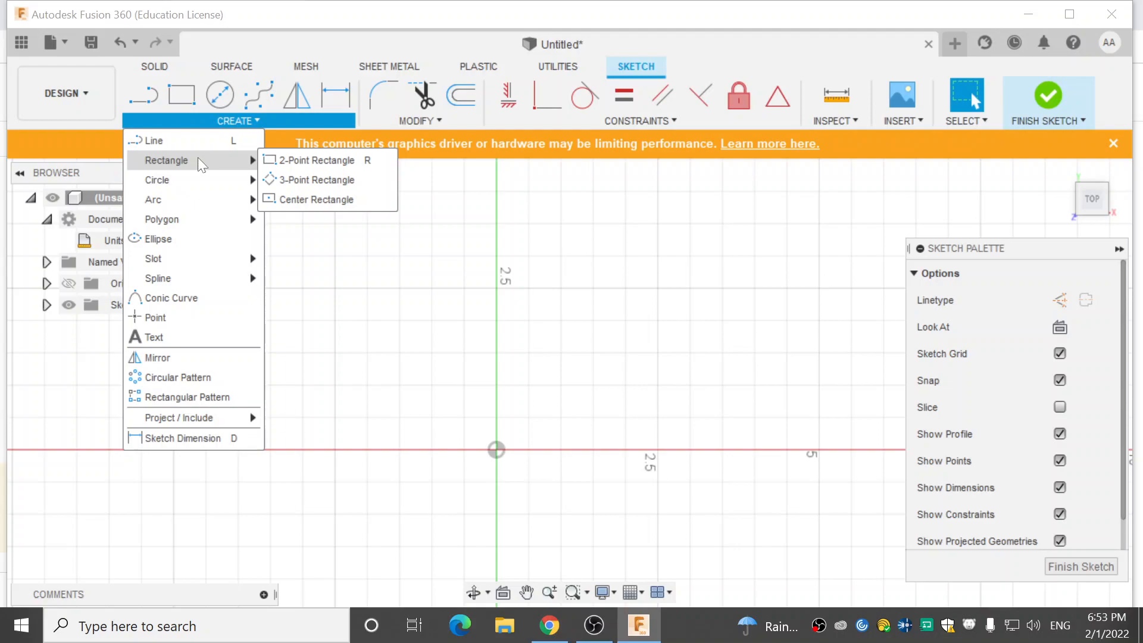
pyautogui.click(315, 201)
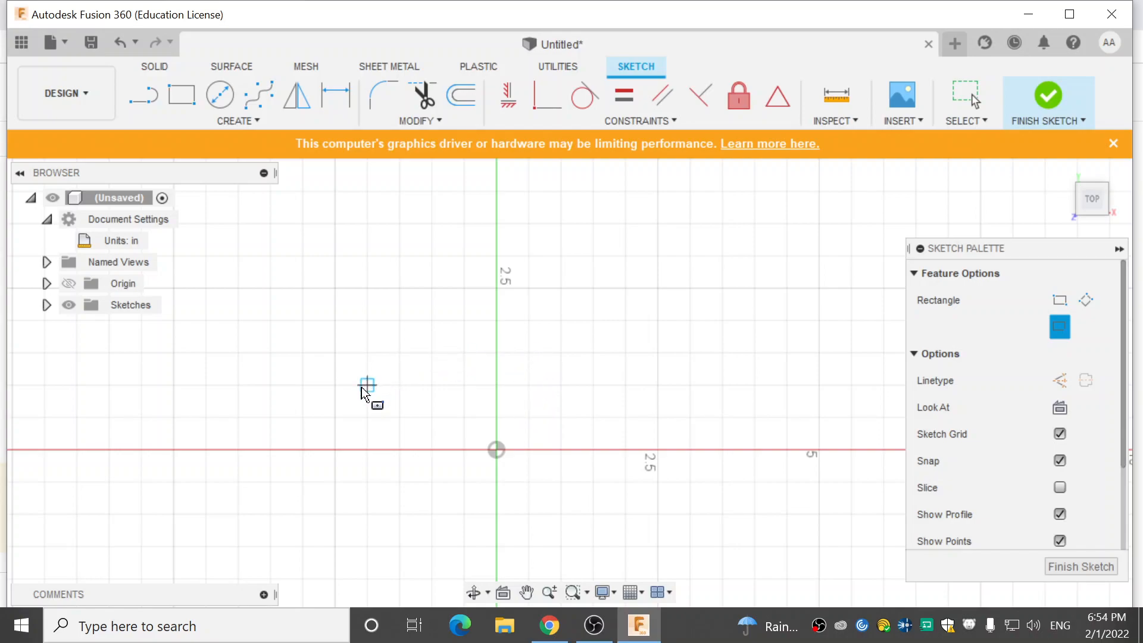
pyautogui.click(497, 449)
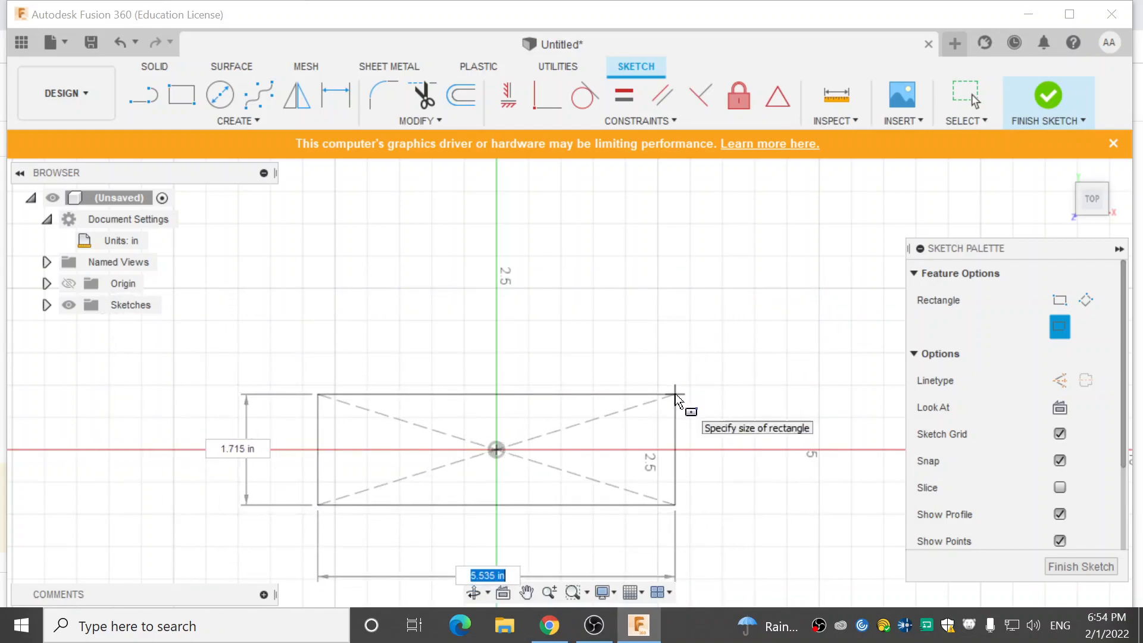
pyautogui.click(605, 393)
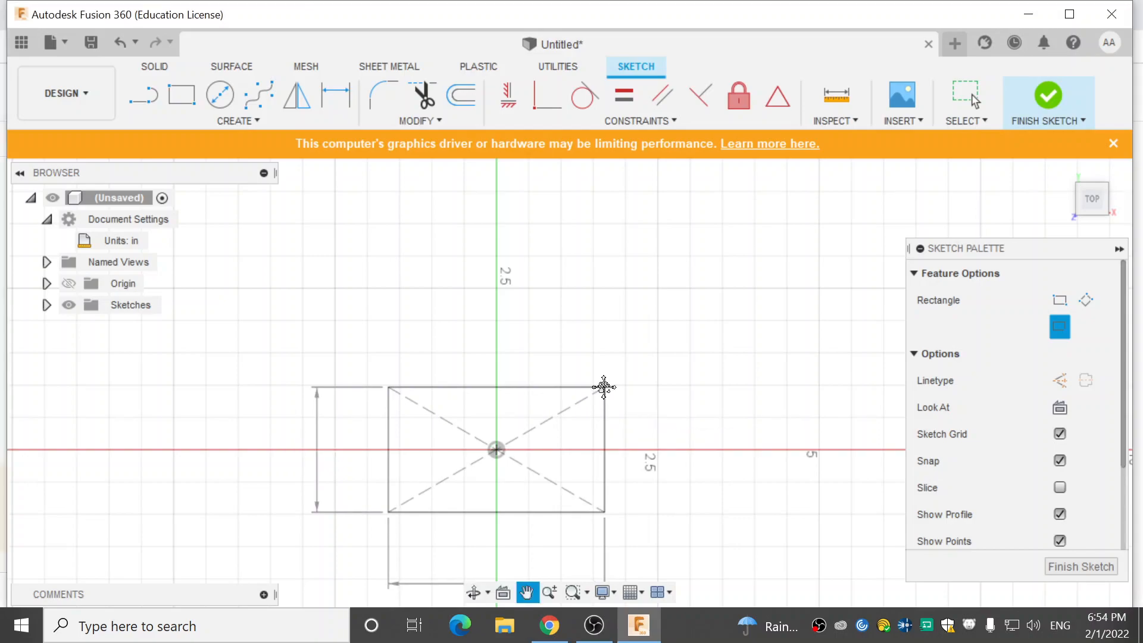
pyautogui.moveTo(605, 393)
pyautogui.mouseDown(button='middle')
pyautogui.moveTo(609, 252)
pyautogui.moveTo(616, 263)
pyautogui.mouseUp(button='middle')
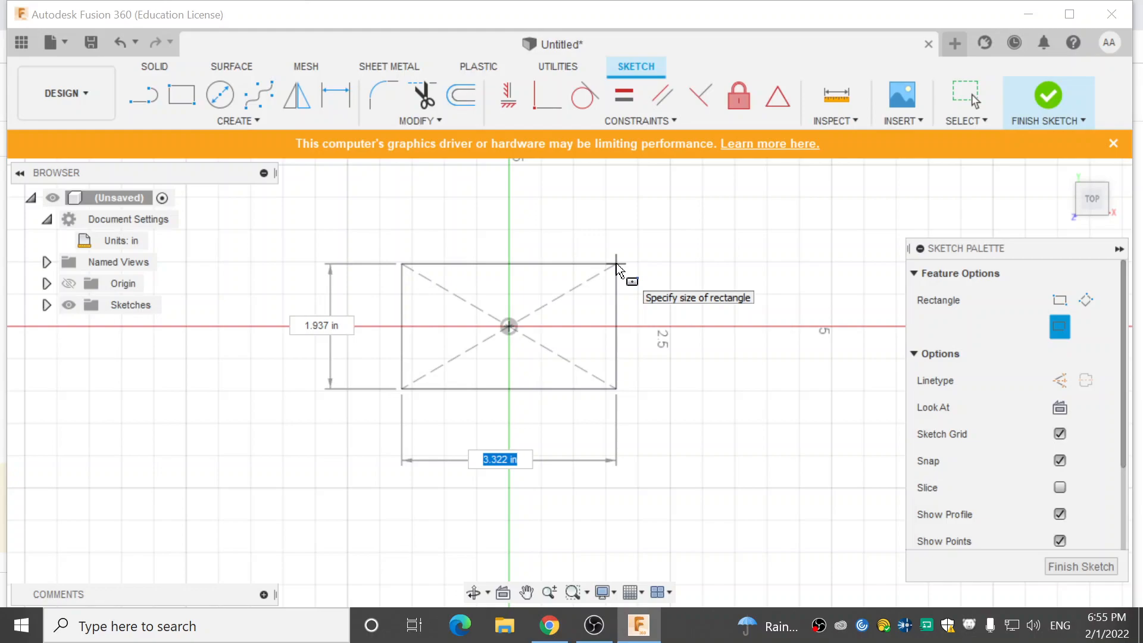
pyautogui.write('7 in')
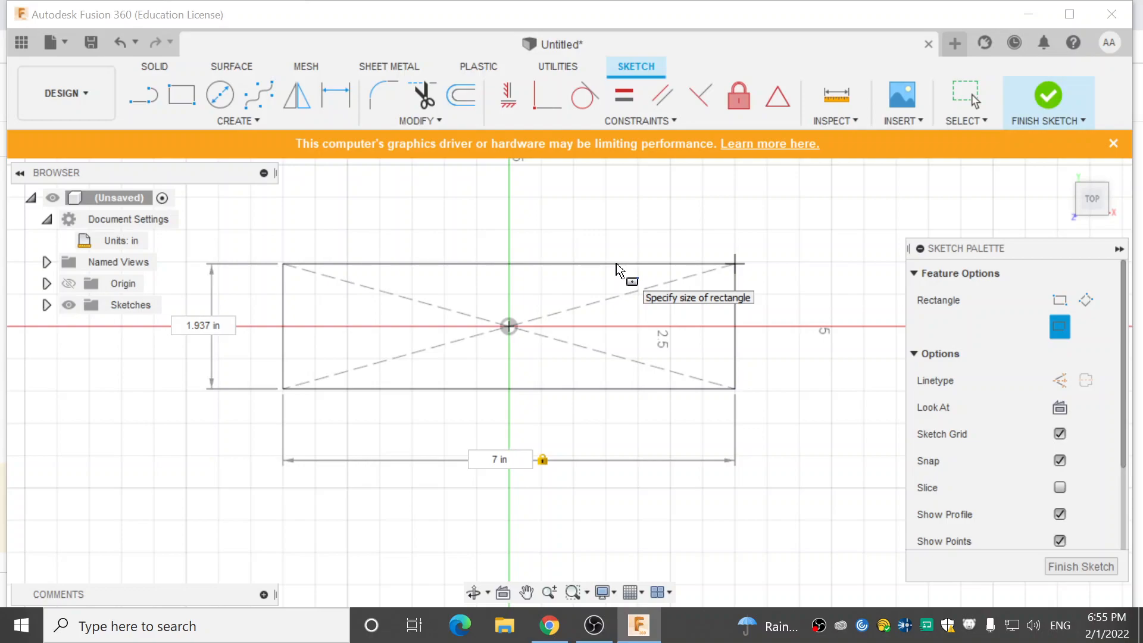
pyautogui.press('Tab')
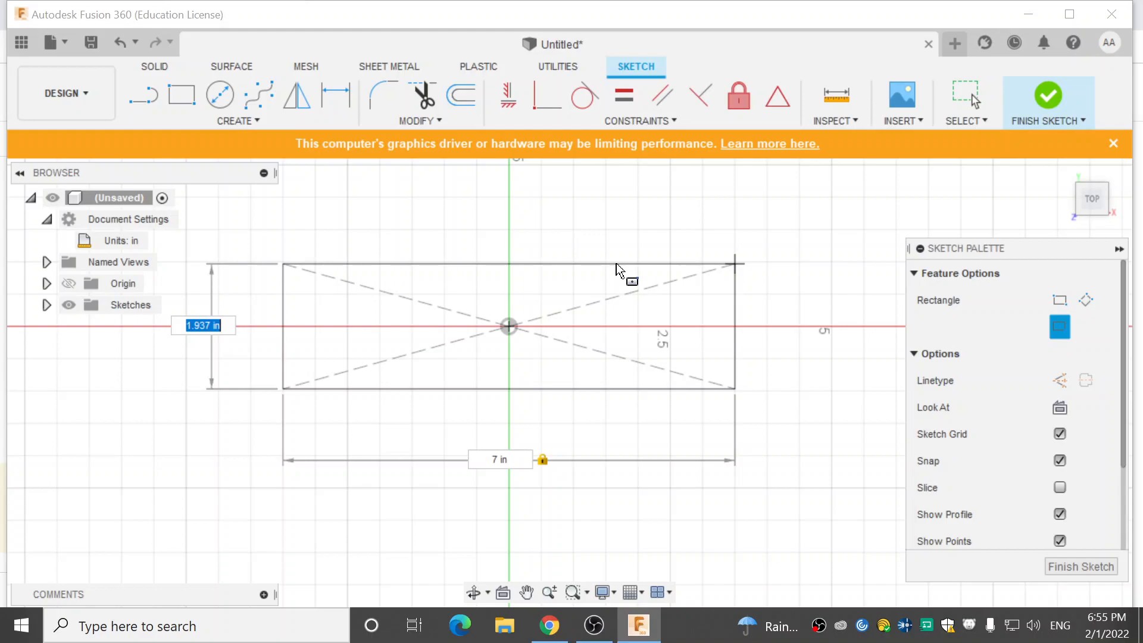
pyautogui.write('3')
pyautogui.press('Tab')
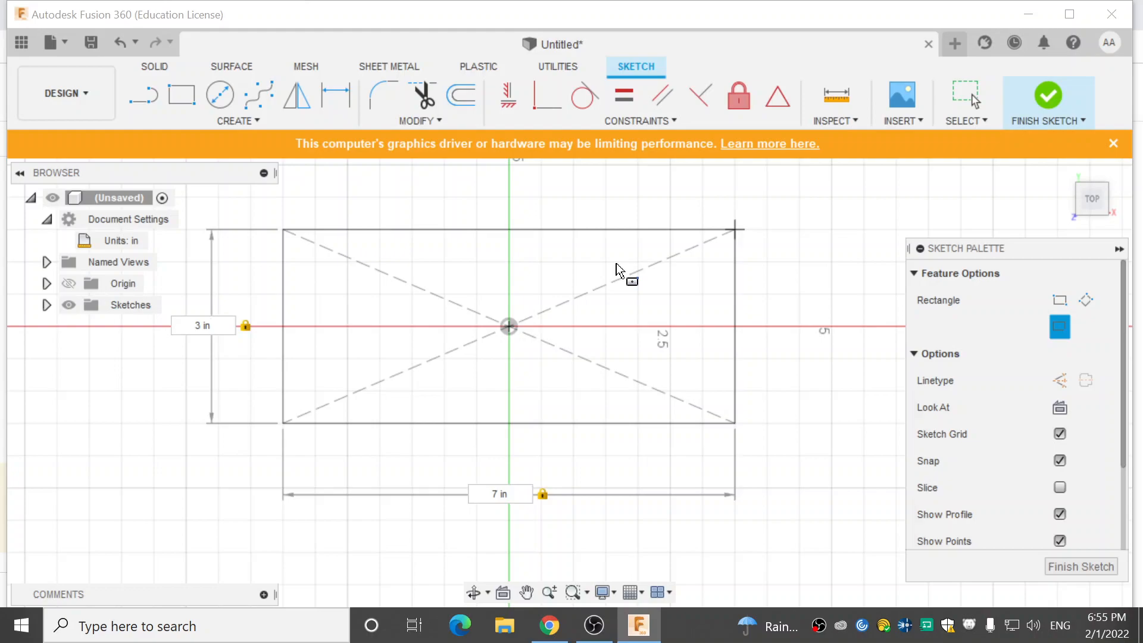
pyautogui.press('Return')
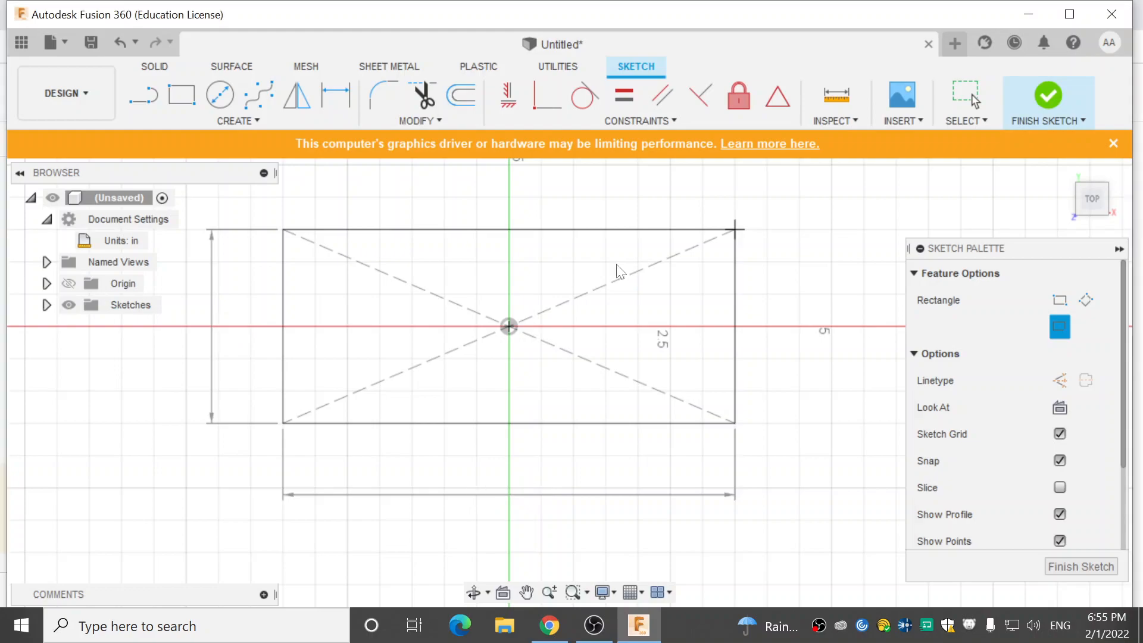
pyautogui.press('Escape')
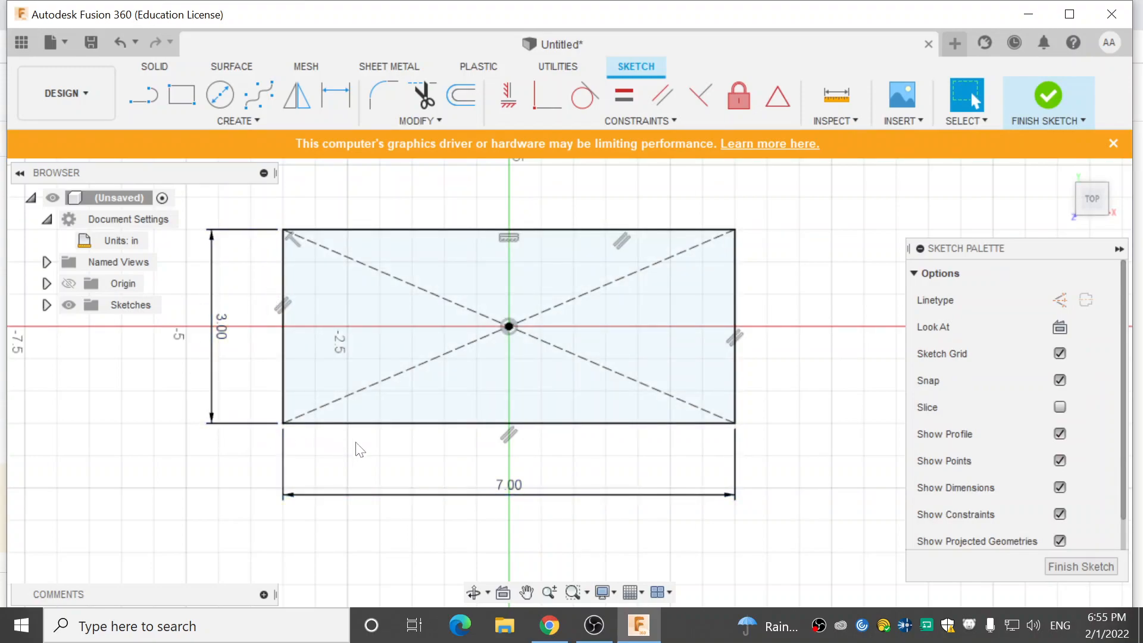
# Move the rectangle's 3.00 dimension slightly closer to its edge and finish the sketch.
pyautogui.click(214, 327)
pyautogui.moveTo(214, 326)
pyautogui.mouseDown()
pyautogui.moveTo(317, 301)
pyautogui.moveTo(209, 329)
pyautogui.moveTo(219, 336)
pyautogui.moveTo(221, 325)
pyautogui.mouseUp()
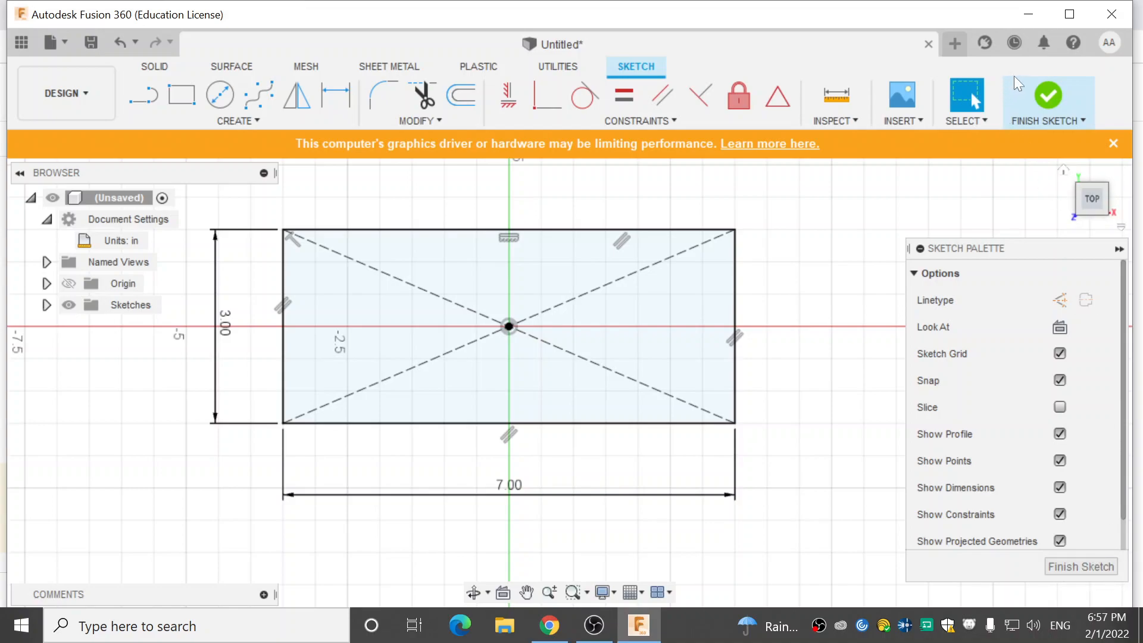
pyautogui.click(1049, 95)
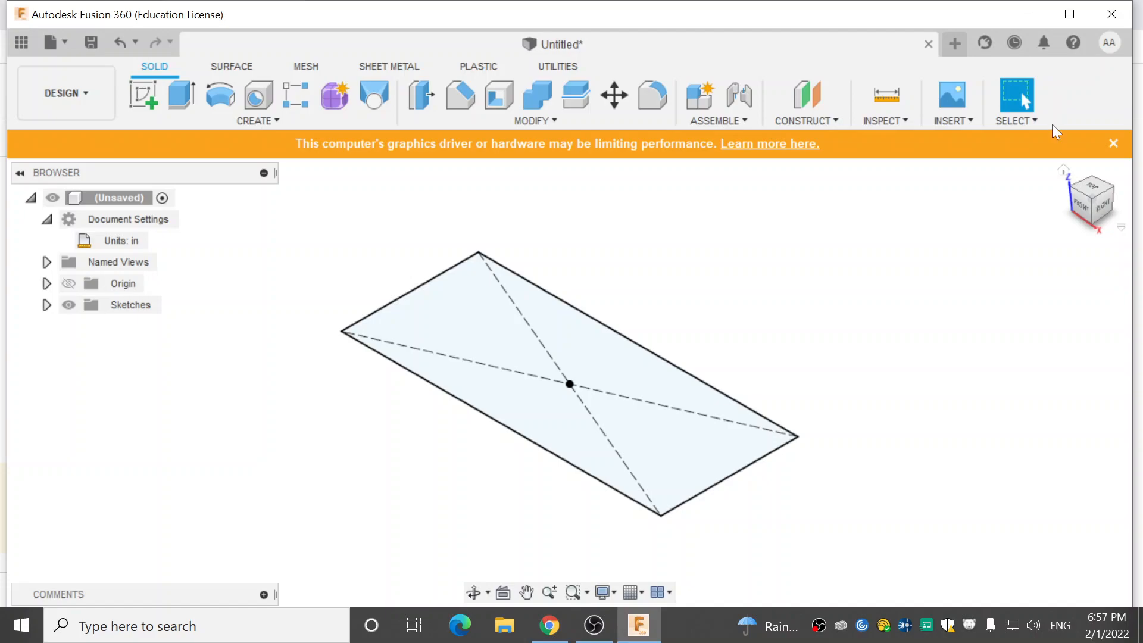
pyautogui.click(1064, 172)
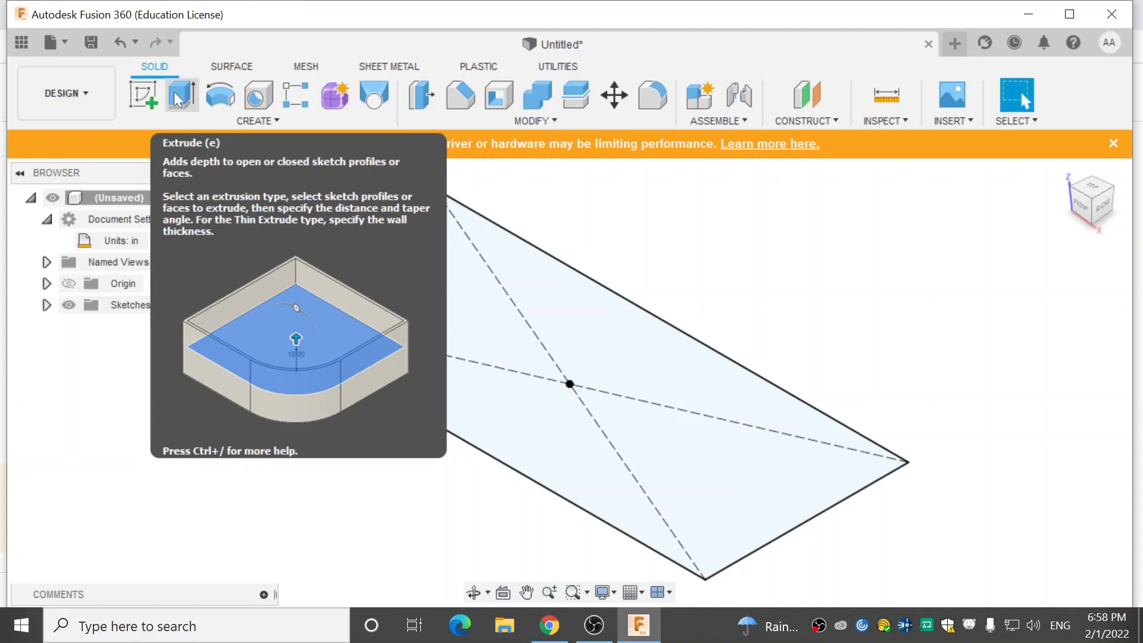
# Start an Extrude of the rectangle profile, reselecting the profile and using Profile Plane start, One Side direction and Distance extent.
pyautogui.click(176, 98)
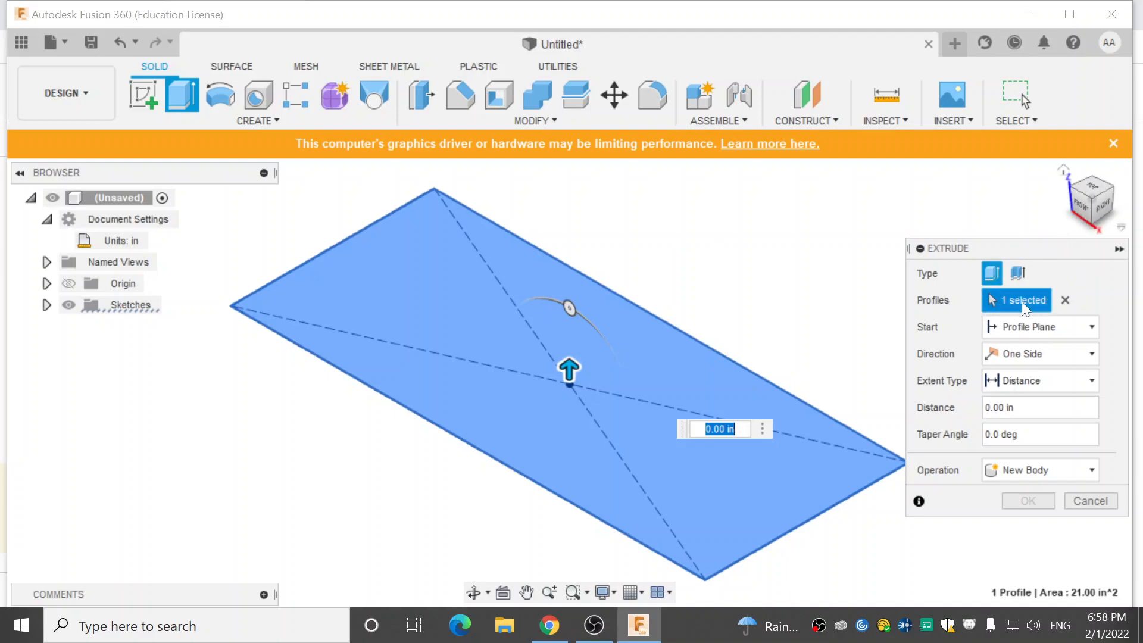
pyautogui.click(1064, 300)
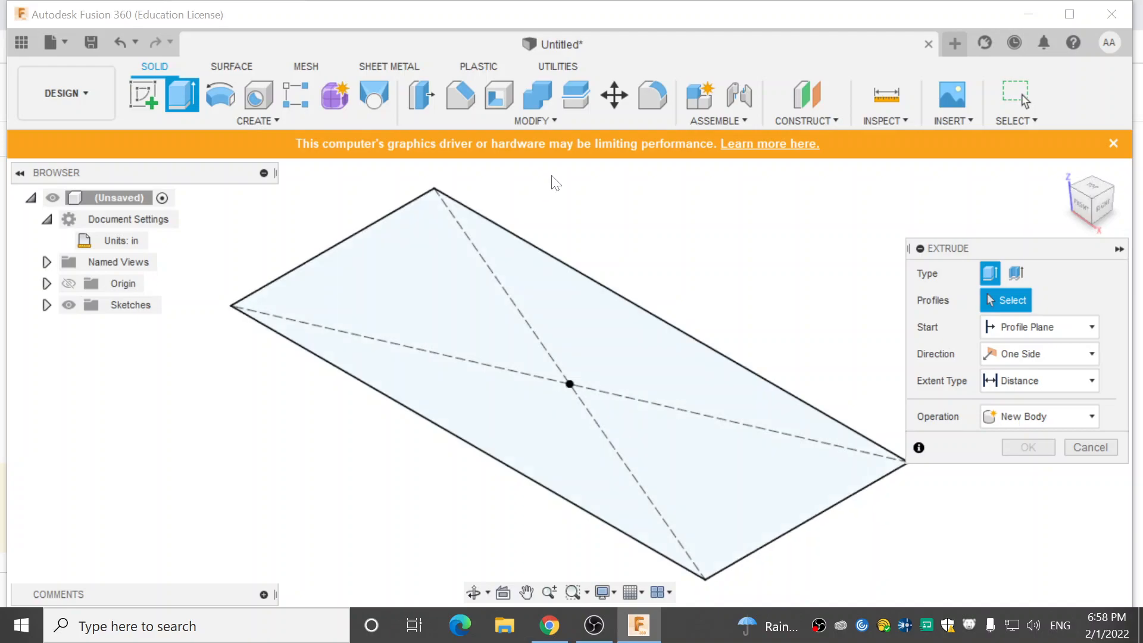
pyautogui.click(432, 306)
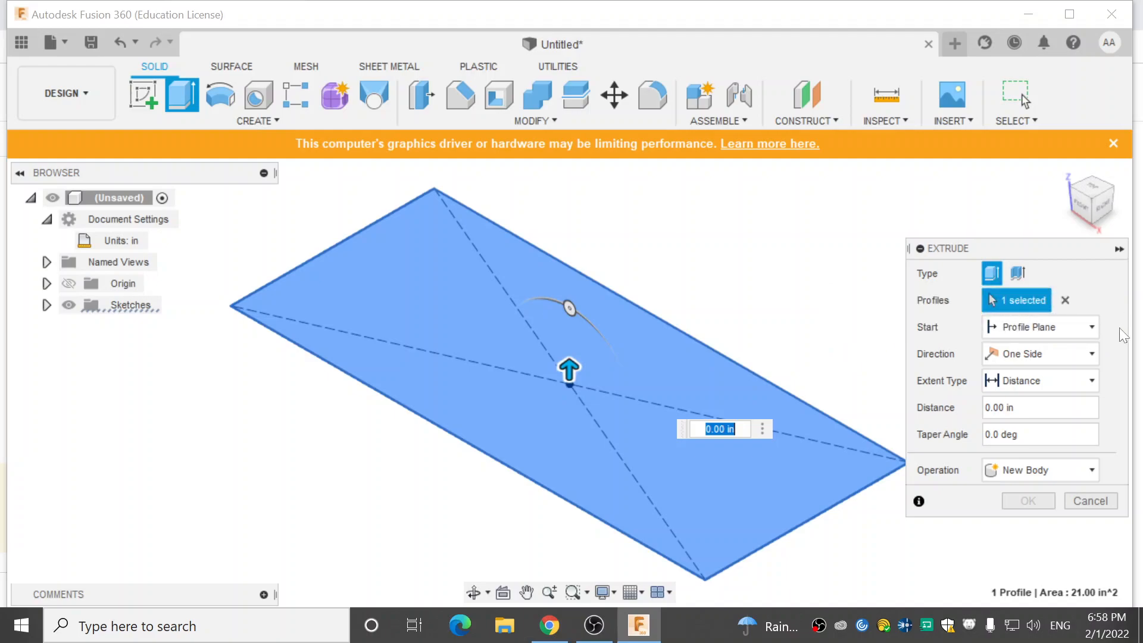
pyautogui.click(1087, 325)
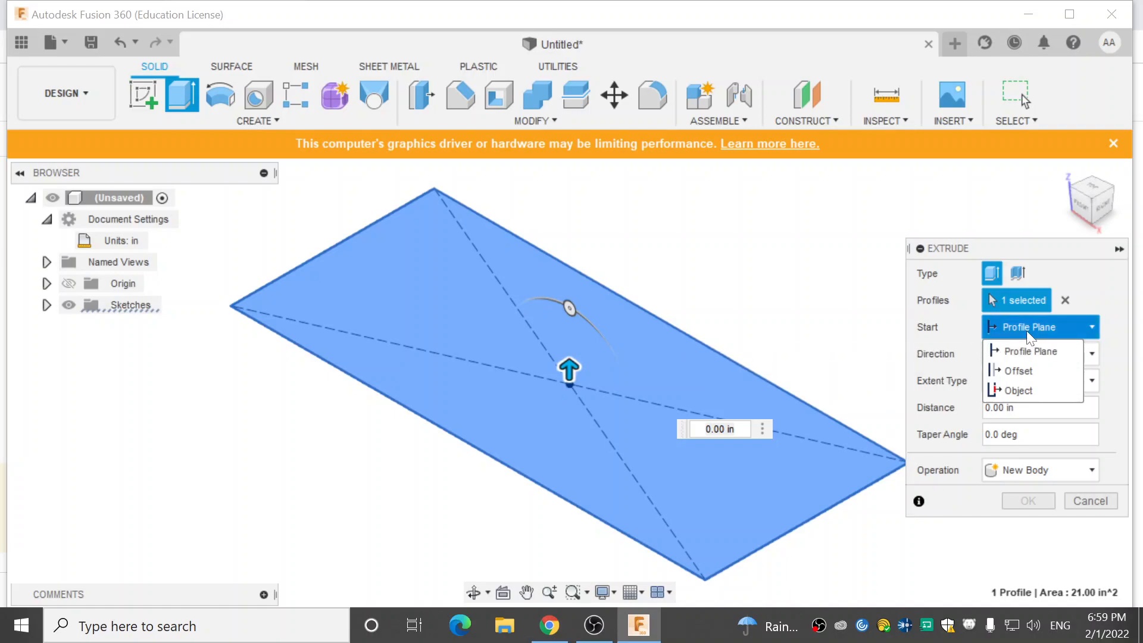
pyautogui.click(1044, 327)
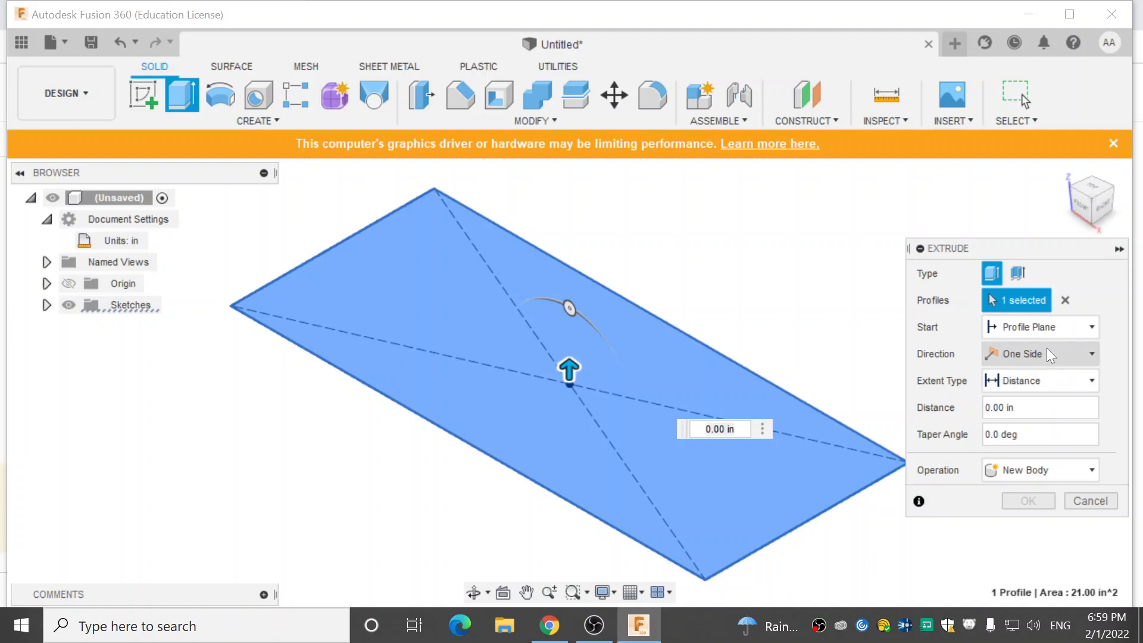
pyautogui.click(1060, 354)
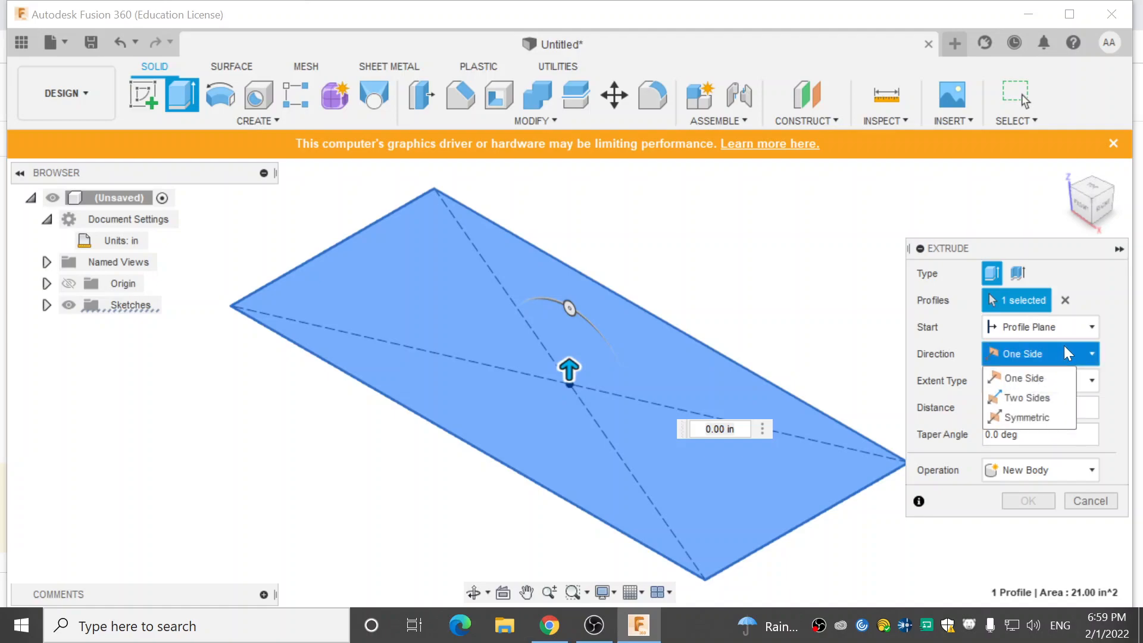
pyautogui.click(1049, 378)
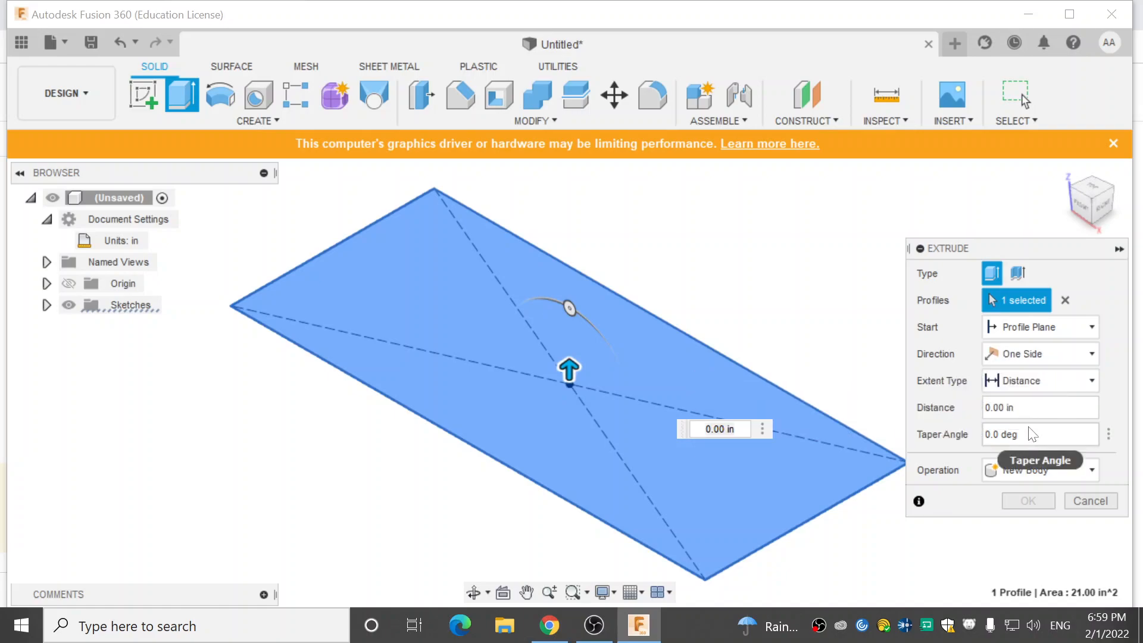
pyautogui.click(1020, 378)
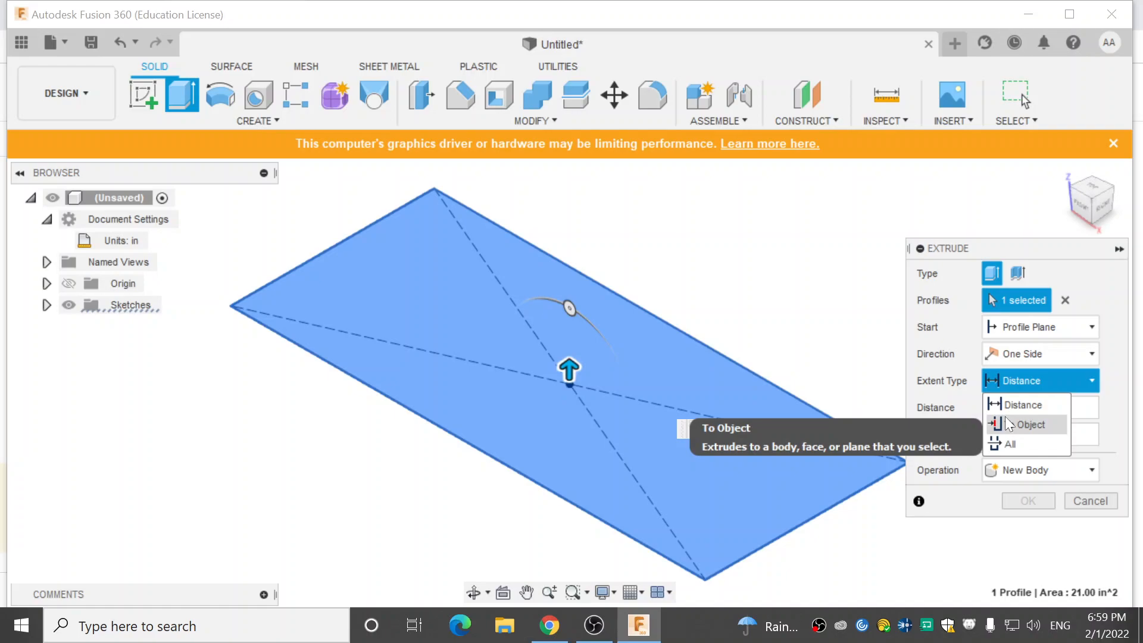
pyautogui.click(1018, 410)
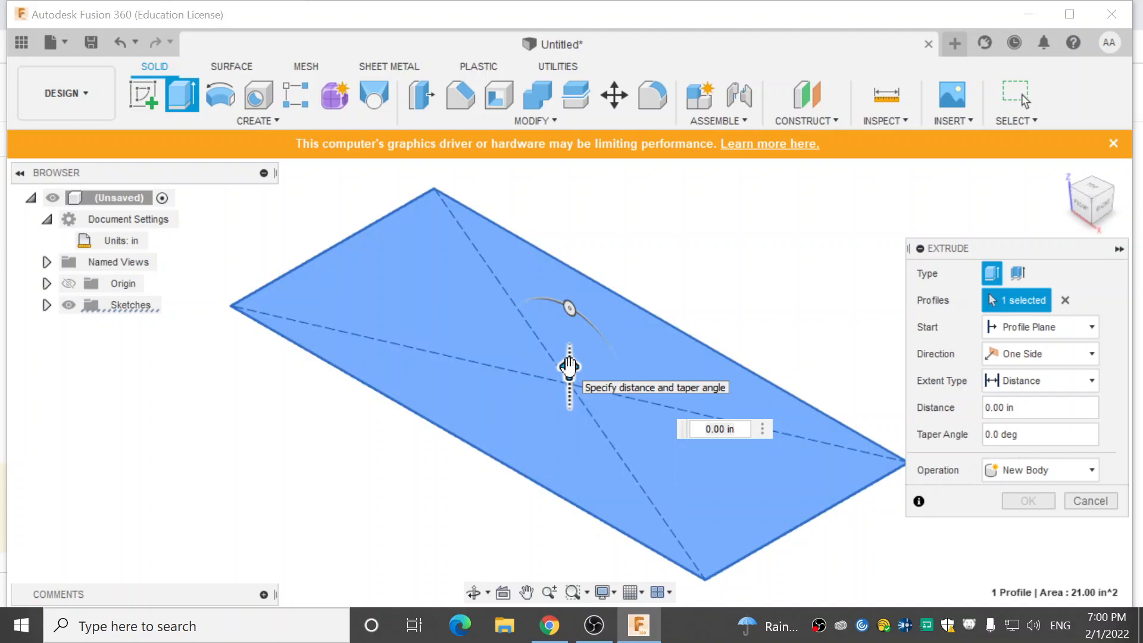
# Pull the rectangle's extrusion preview upward to a distance of 1.50 in.
pyautogui.moveTo(569, 367); pyautogui.dragTo(587, 299)
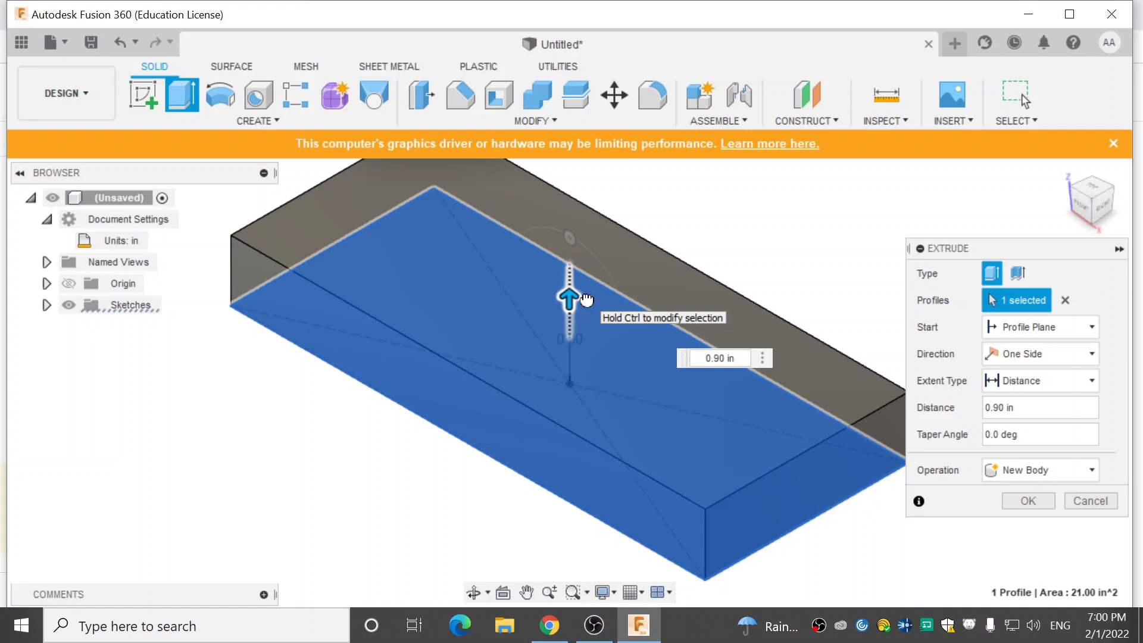
pyautogui.moveTo(587, 300)
pyautogui.mouseDown()
pyautogui.moveTo(584, 286)
pyautogui.moveTo(600, 290)
pyautogui.mouseUp()
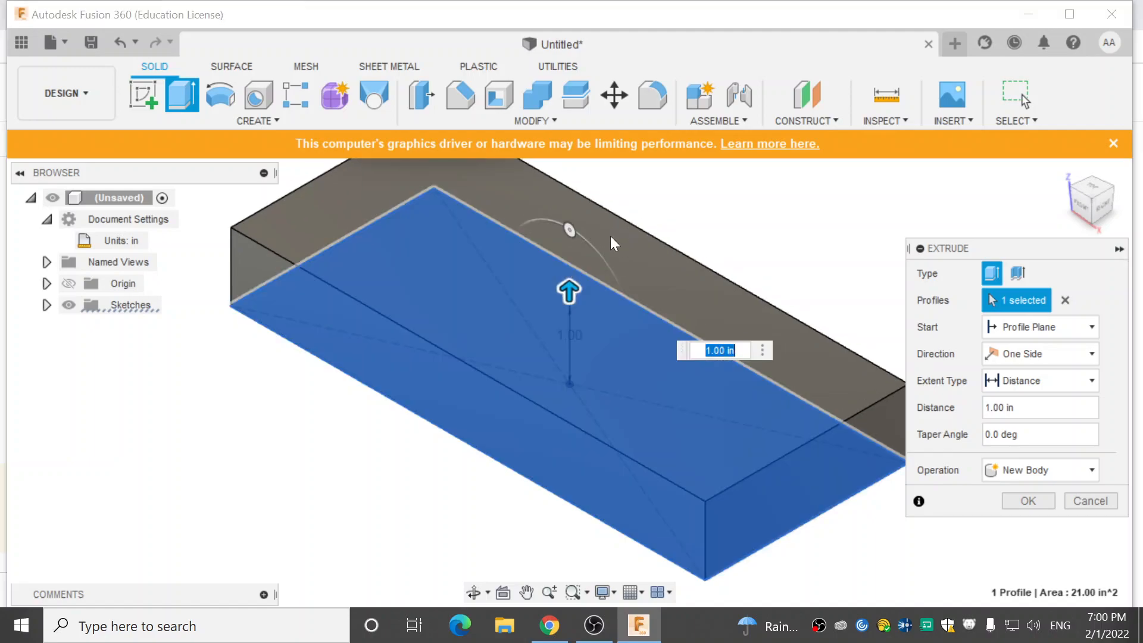
pyautogui.scroll(-5, 602, 255)
pyautogui.moveTo(601, 255); pyautogui.dragTo(501, 390, button='middle')
pyautogui.moveTo(506, 369); pyautogui.dragTo(509, 352)
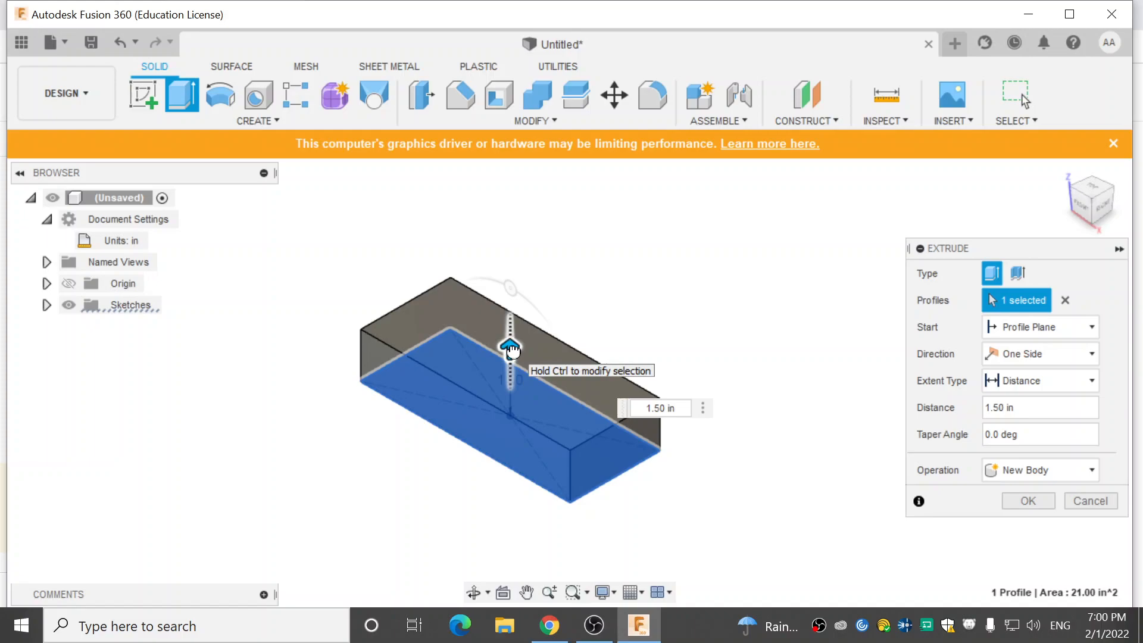
pyautogui.click(512, 351)
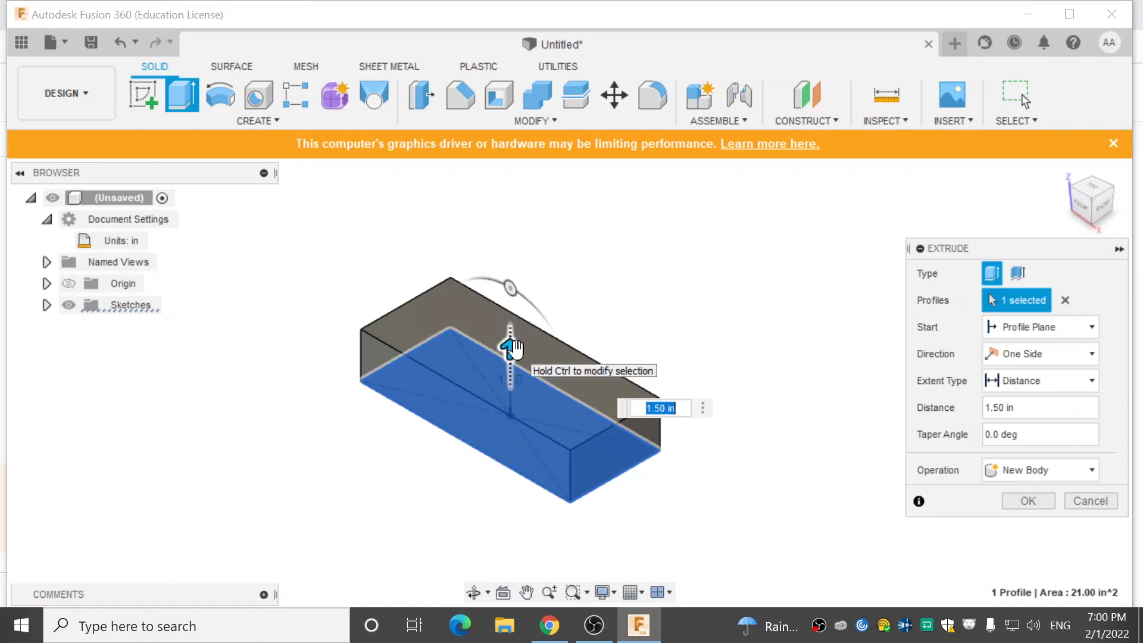
# Set the extrusion distance to 3 in and complete the extrude as a New Body.
pyautogui.click(657, 408)
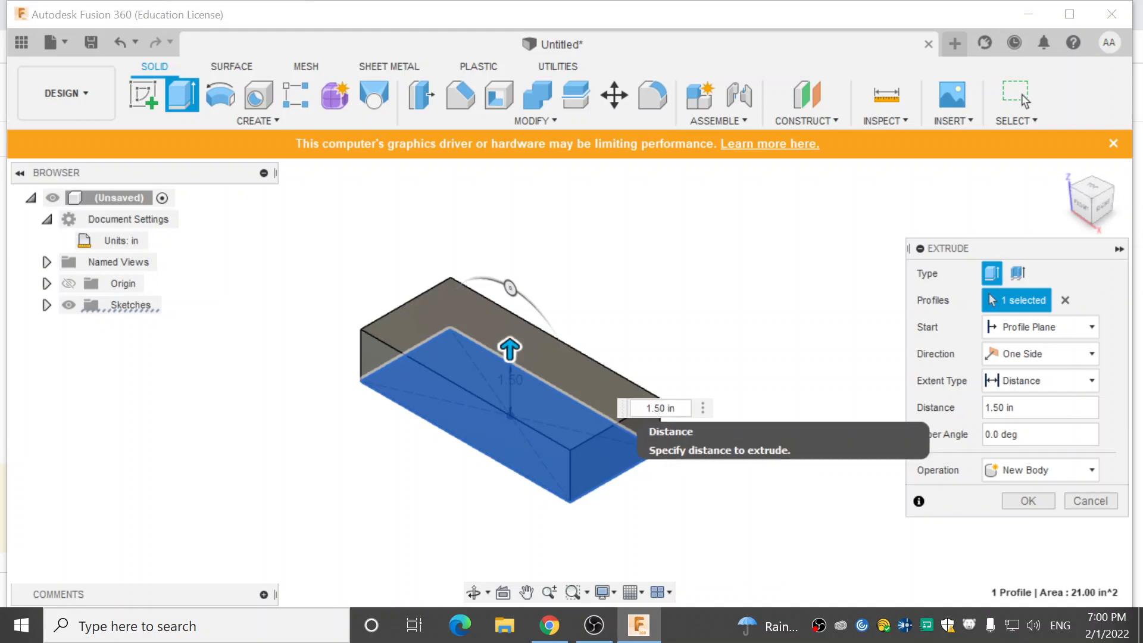
pyautogui.hotkey('shift', 'Home')
pyautogui.press('BackSpace')
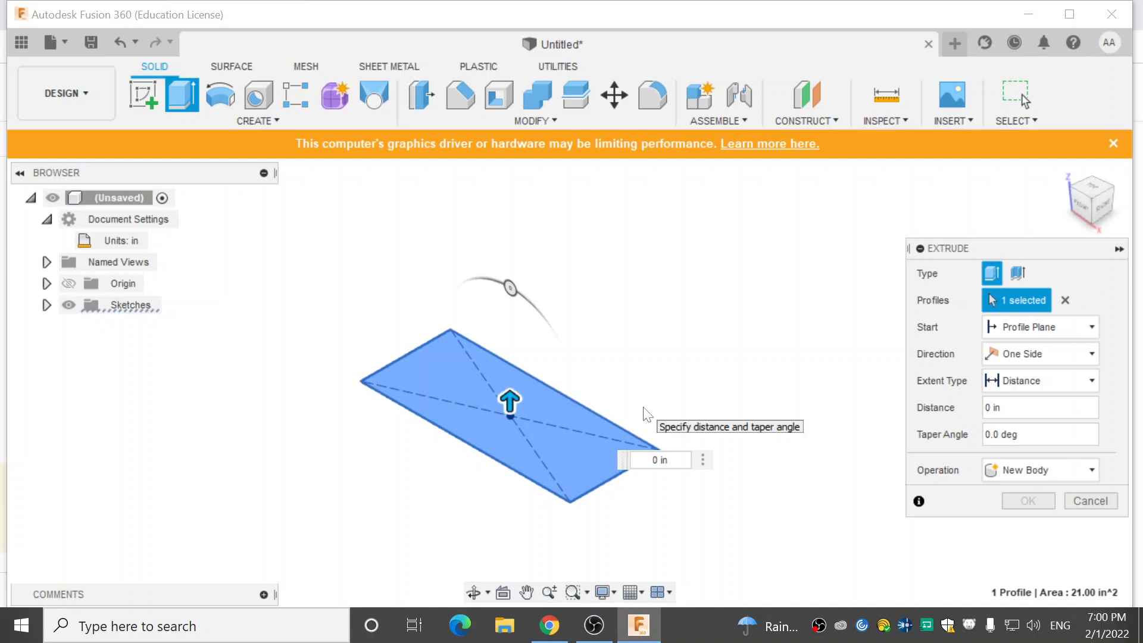
pyautogui.press('BackSpace')
pyautogui.write('3')
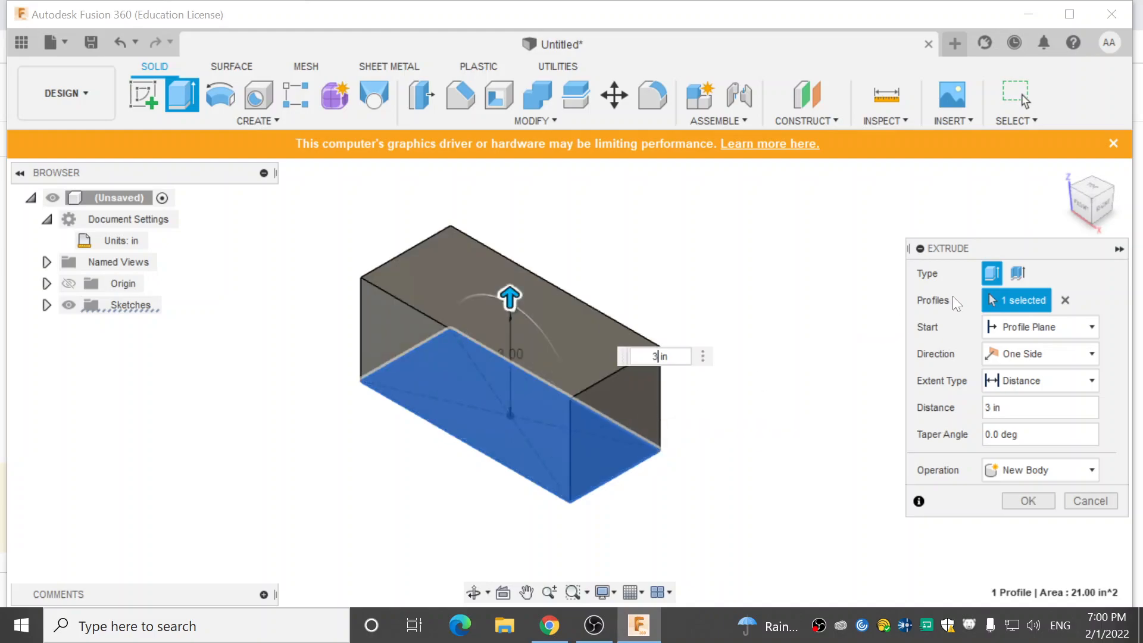
pyautogui.click(1070, 468)
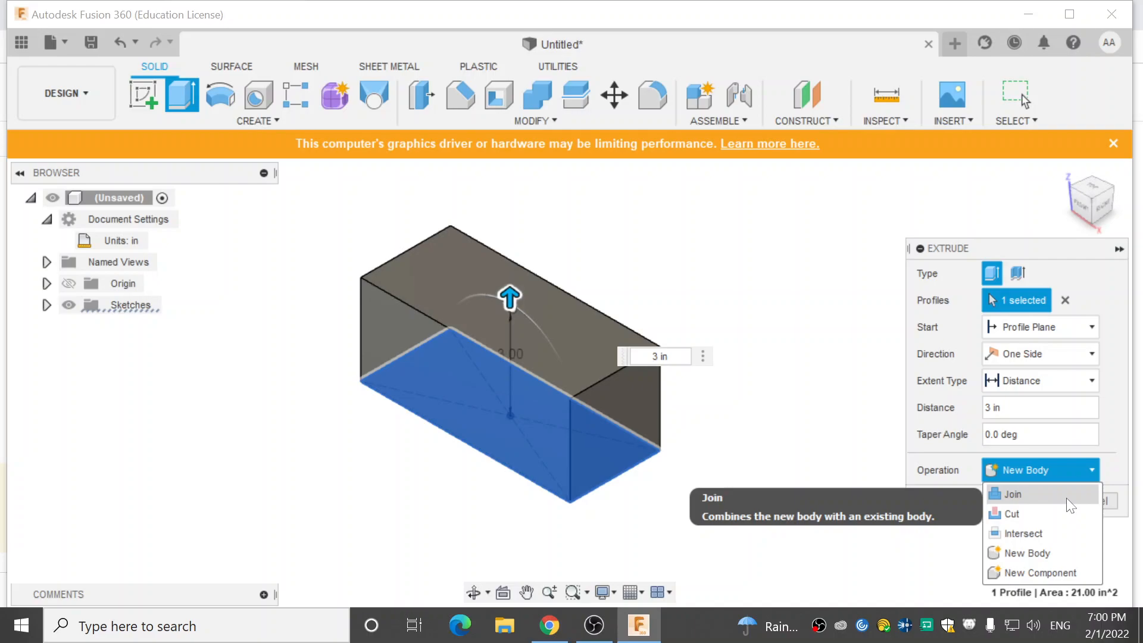
pyautogui.click(1019, 468)
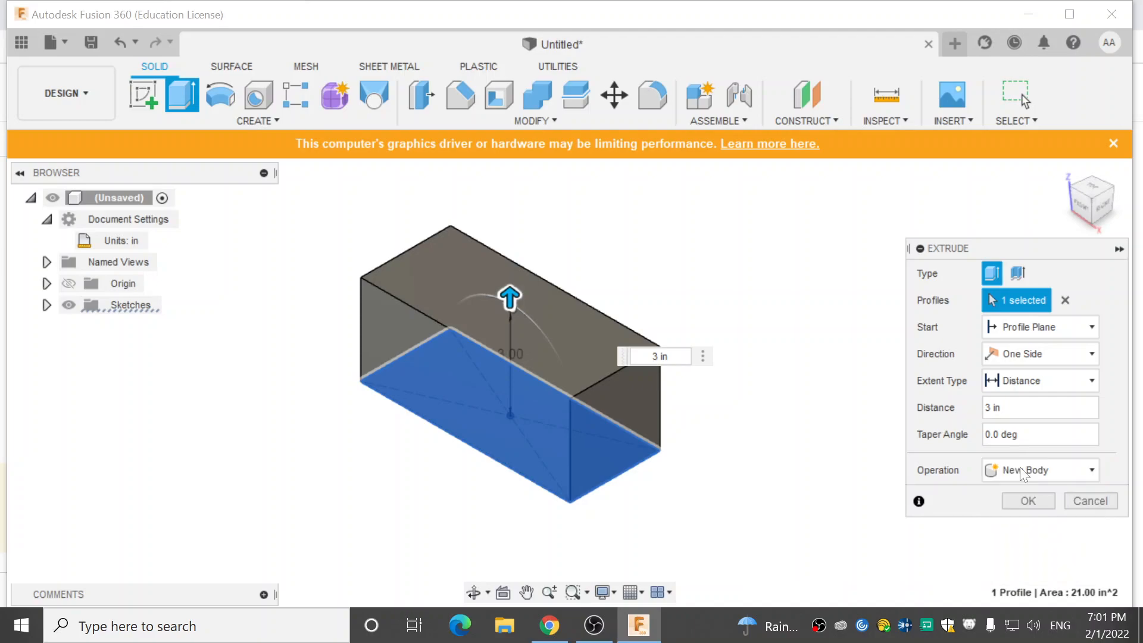
pyautogui.click(1027, 499)
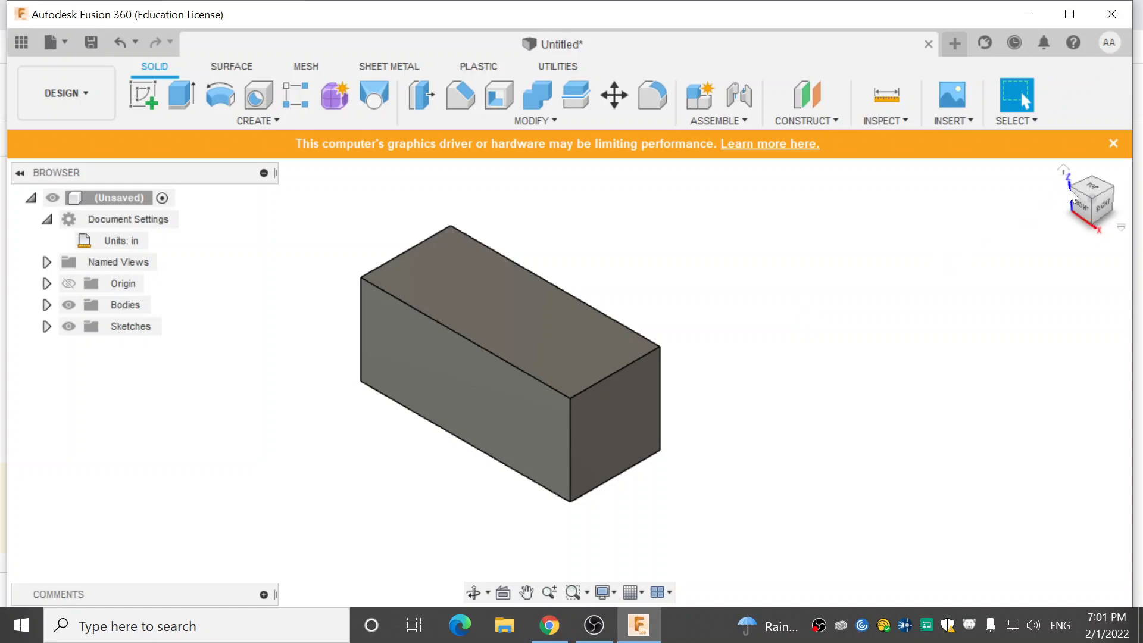
# Start a new sketch on the block's top face and view it straight from above.
pyautogui.moveTo(1075, 191)
pyautogui.mouseDown()
pyautogui.moveTo(1059, 187)
pyautogui.moveTo(1094, 198)
pyautogui.moveTo(1091, 210)
pyautogui.moveTo(1090, 186)
pyautogui.moveTo(1094, 196)
pyautogui.mouseUp()
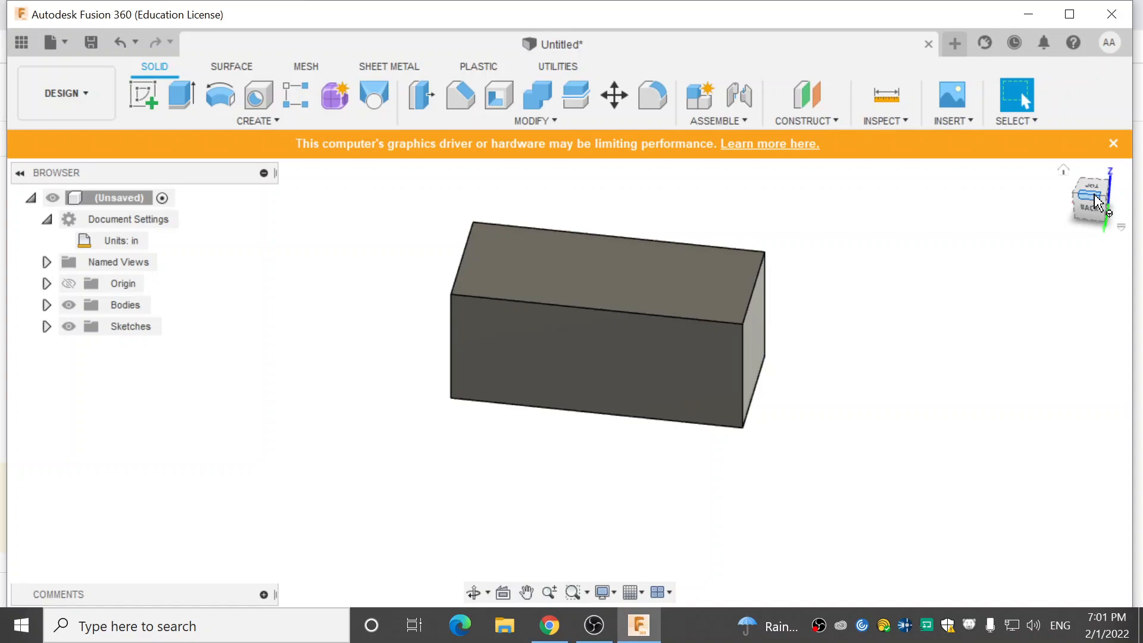
pyautogui.click(144, 94)
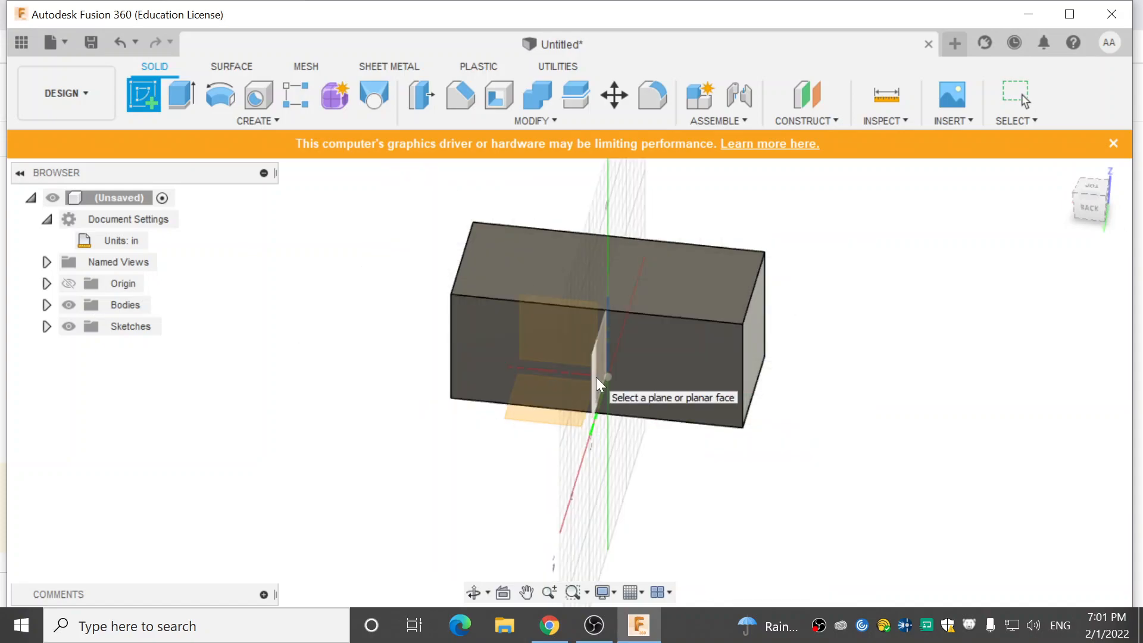
pyautogui.click(497, 337)
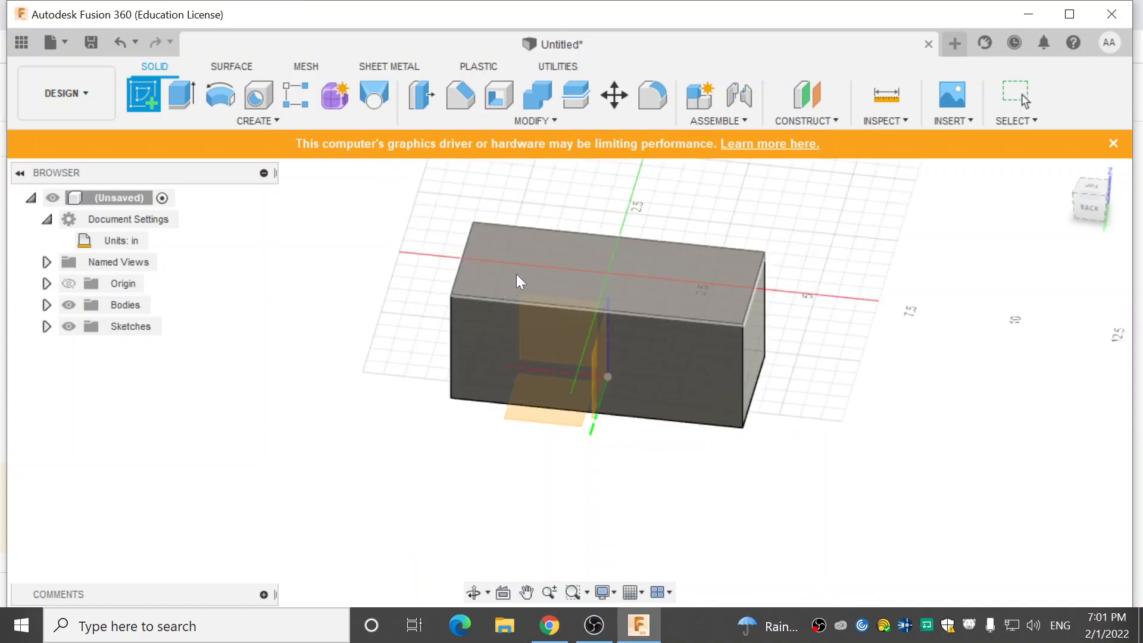
pyautogui.click(654, 271)
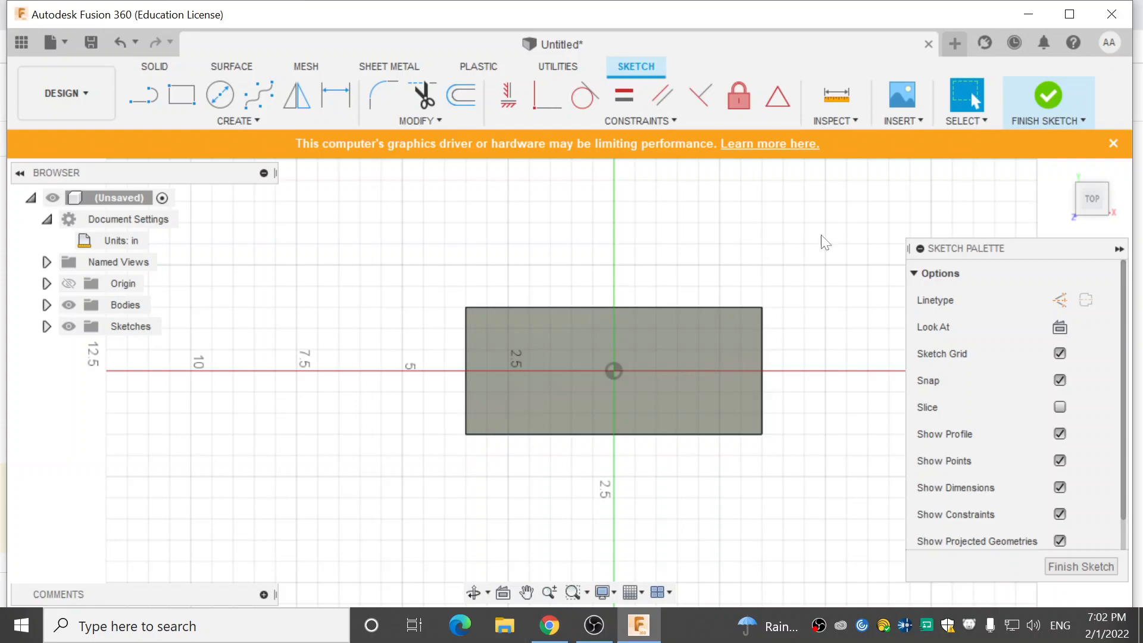
pyautogui.click(1098, 209)
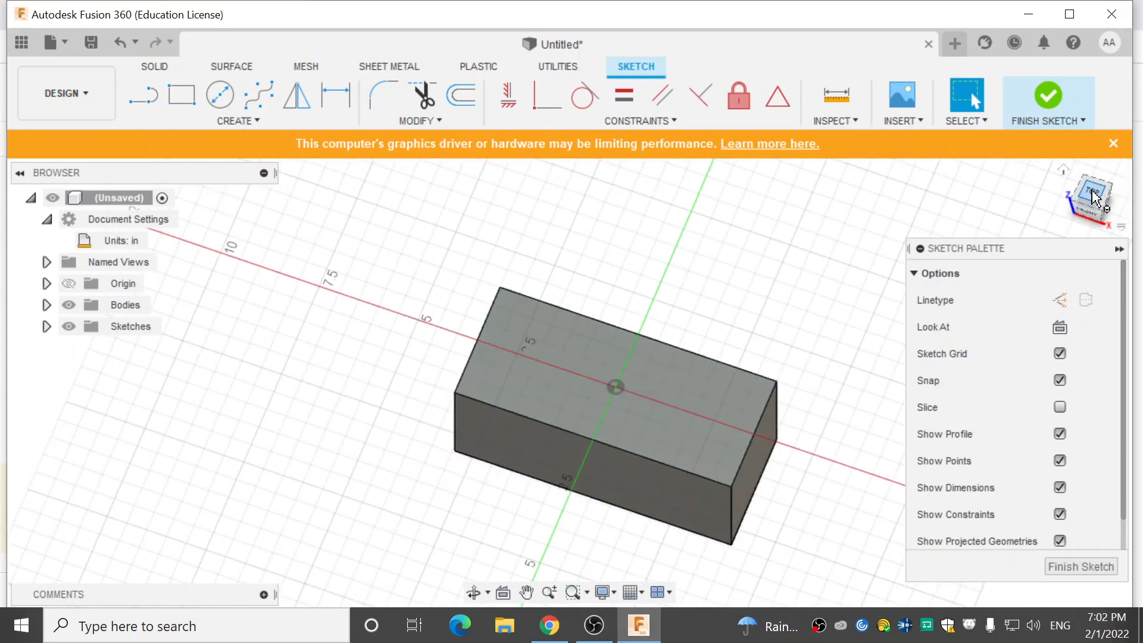
pyautogui.click(1094, 196)
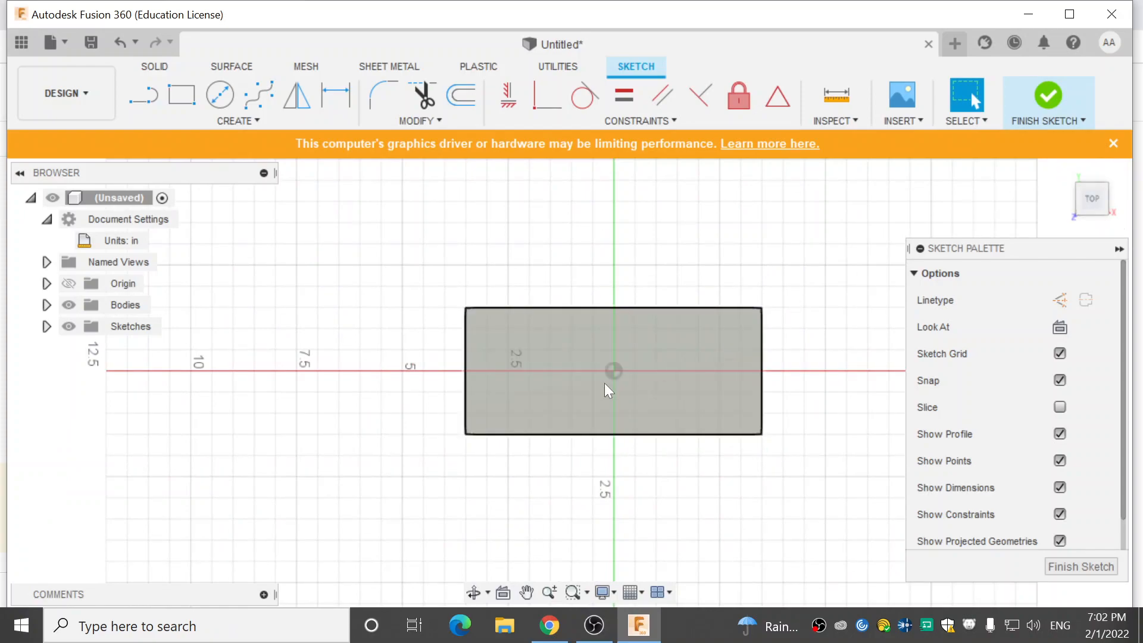
# Draw a 2 in center diameter circle at the origin on the block's top face and finish the sketch.
pyautogui.moveTo(794, 336); pyautogui.dragTo(683, 297, button='middle')
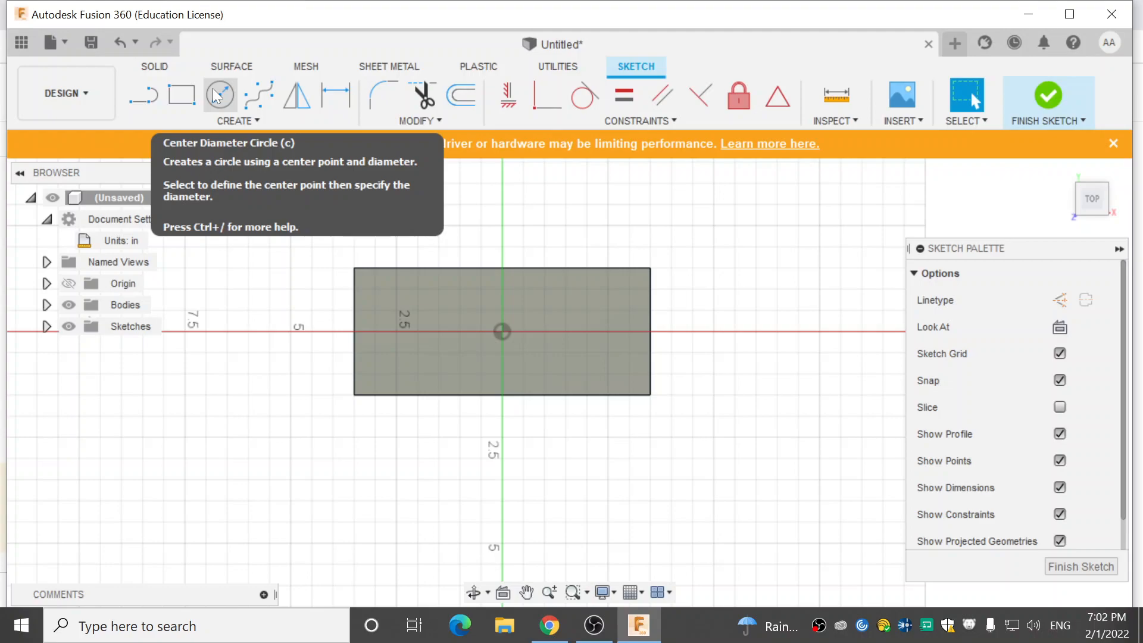
pyautogui.click(251, 124)
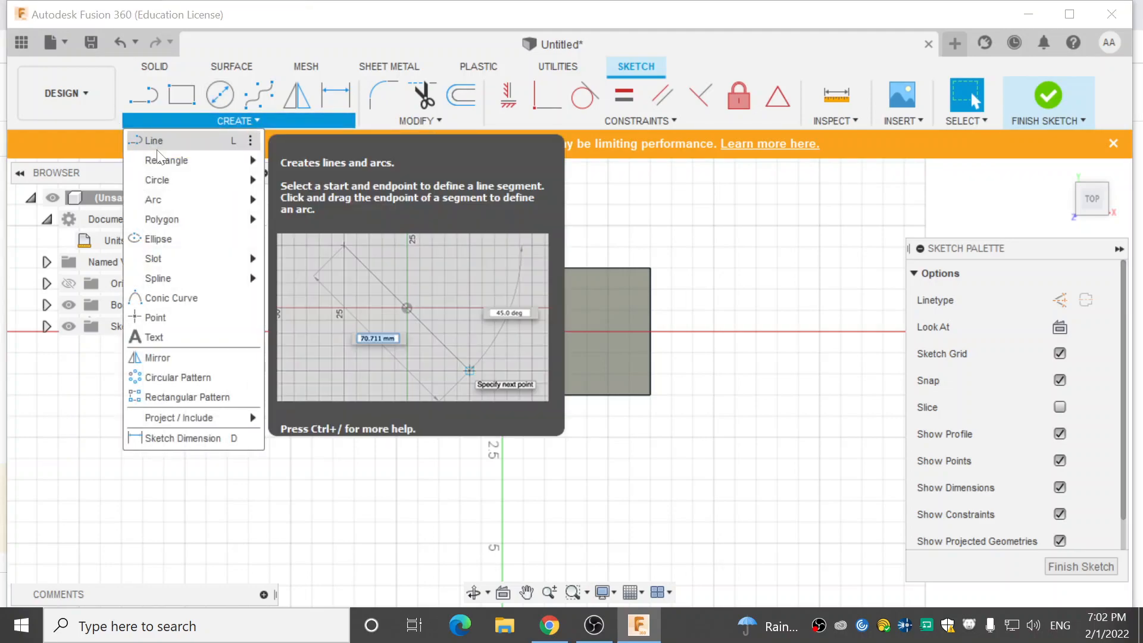
pyautogui.moveTo(169, 180)
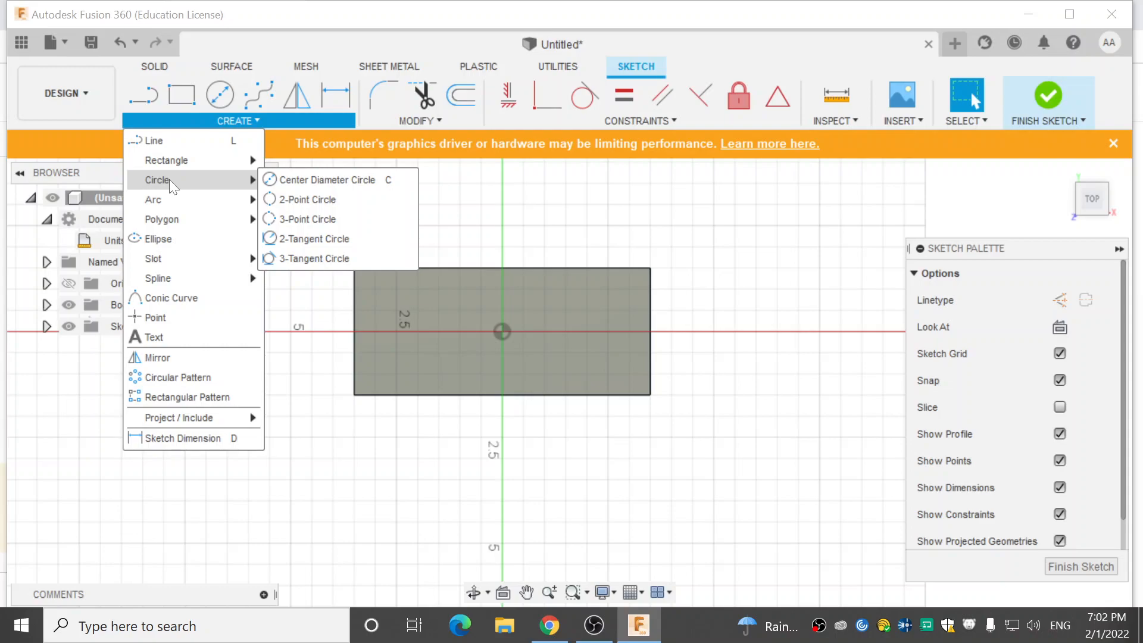
pyautogui.click(325, 181)
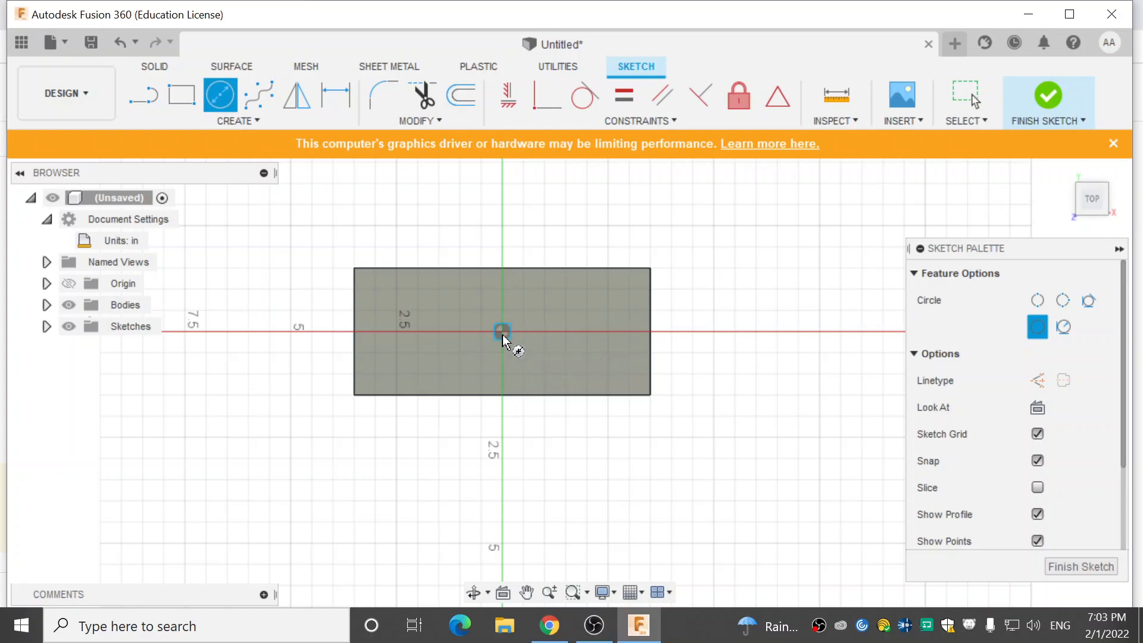
pyautogui.click(503, 332)
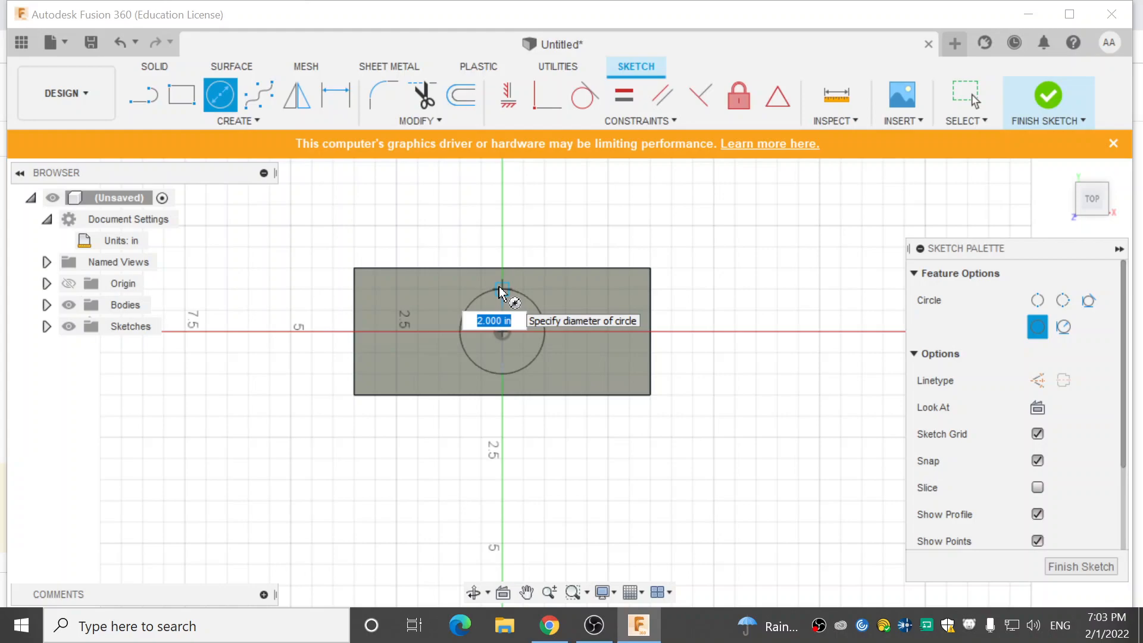
pyautogui.click(500, 292)
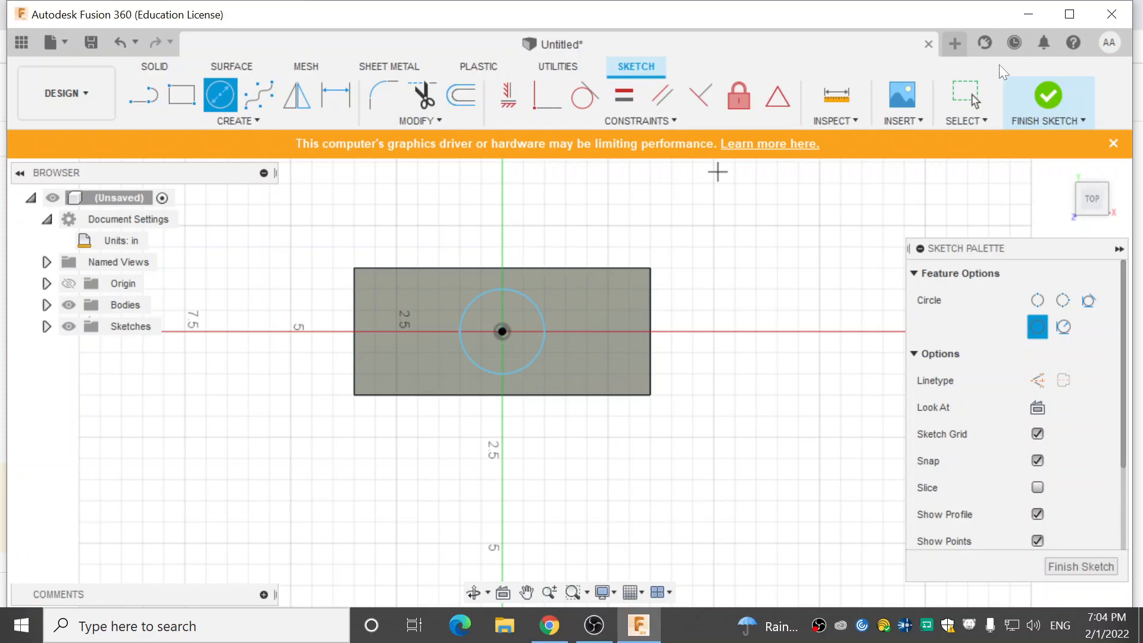
pyautogui.press('Escape')
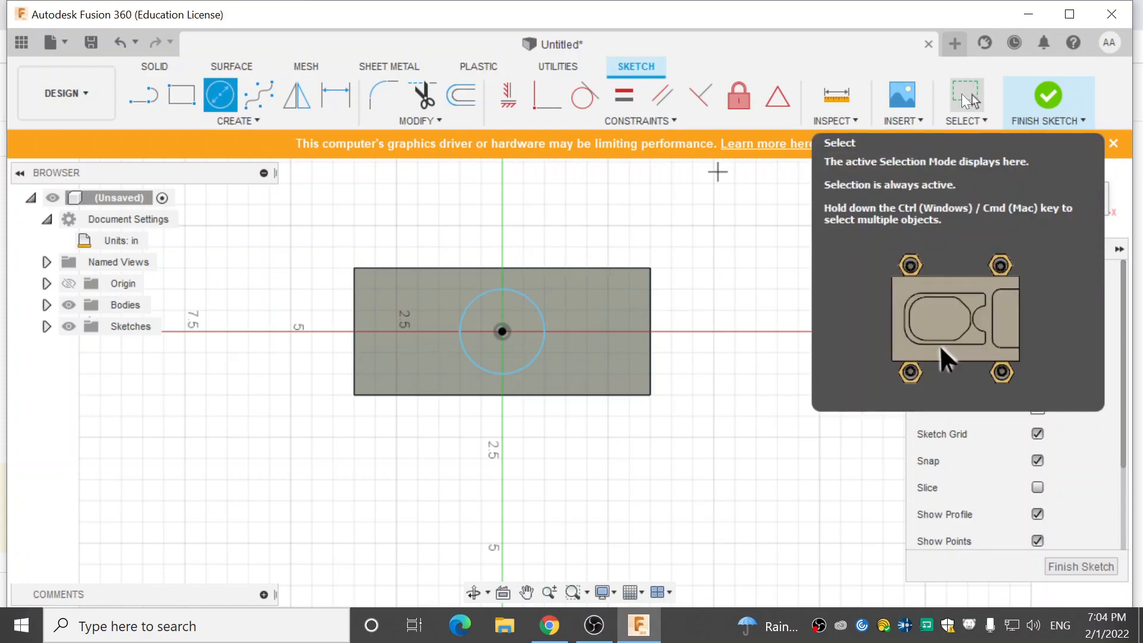
pyautogui.click(963, 97)
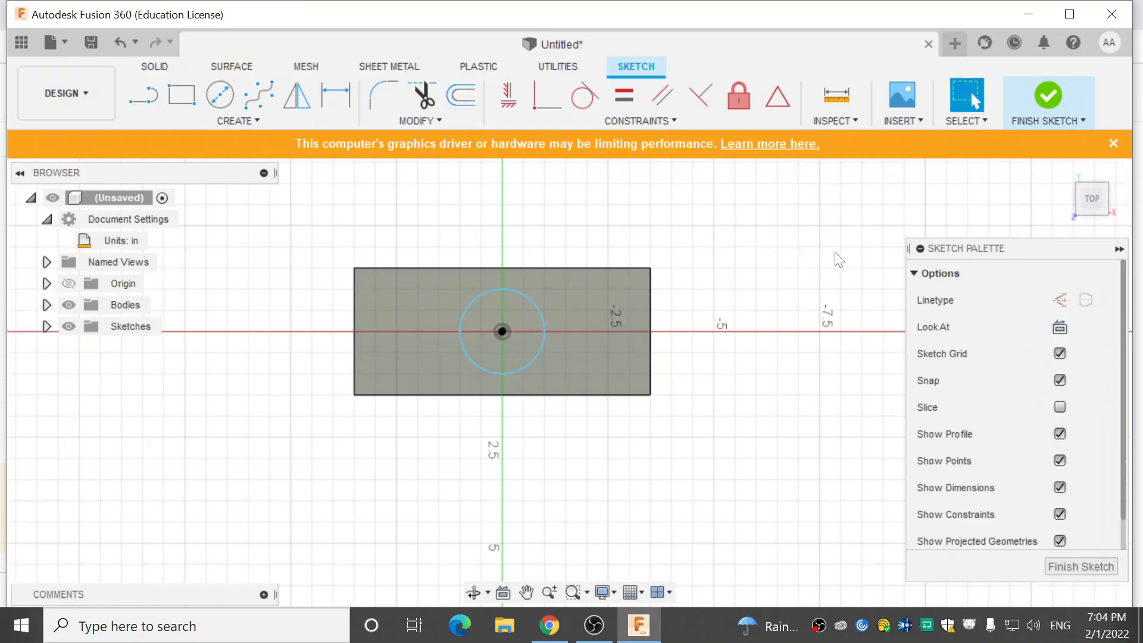
pyautogui.click(539, 315)
pyautogui.click(1044, 94)
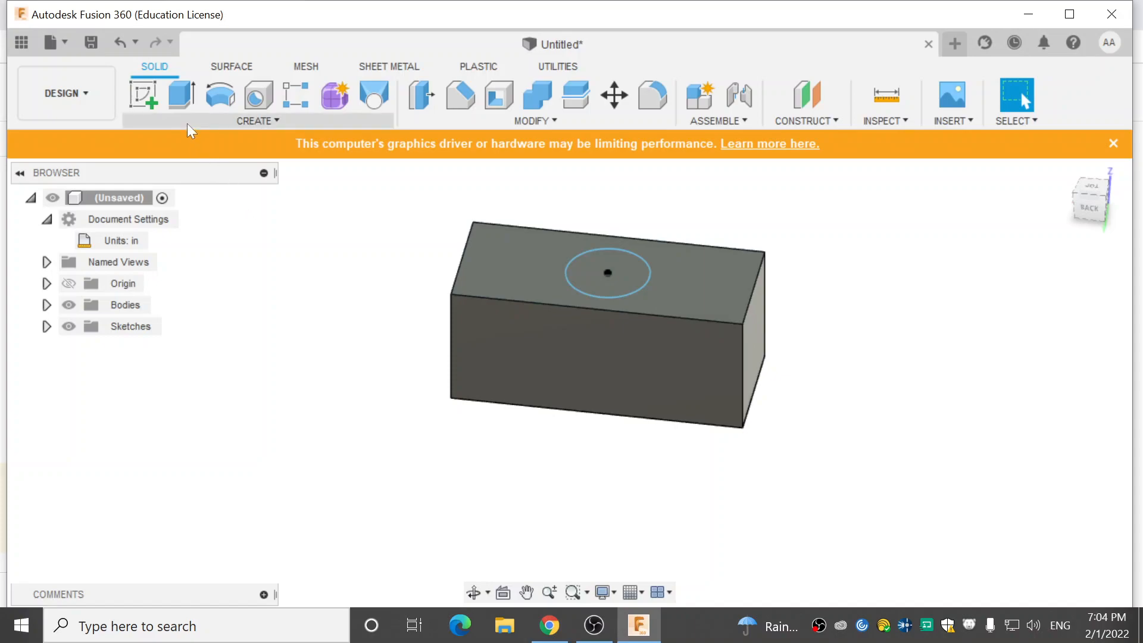
# Start an Extrude of the circle profile and pull it upward from the block to 5.50 in.
pyautogui.click(177, 92)
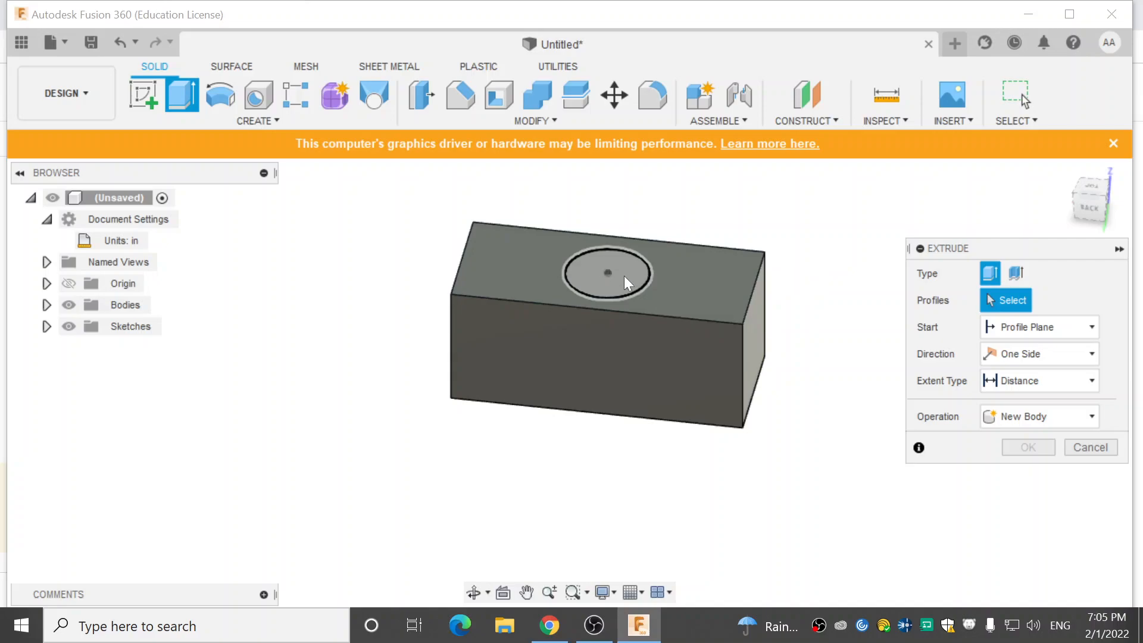
pyautogui.click(587, 275)
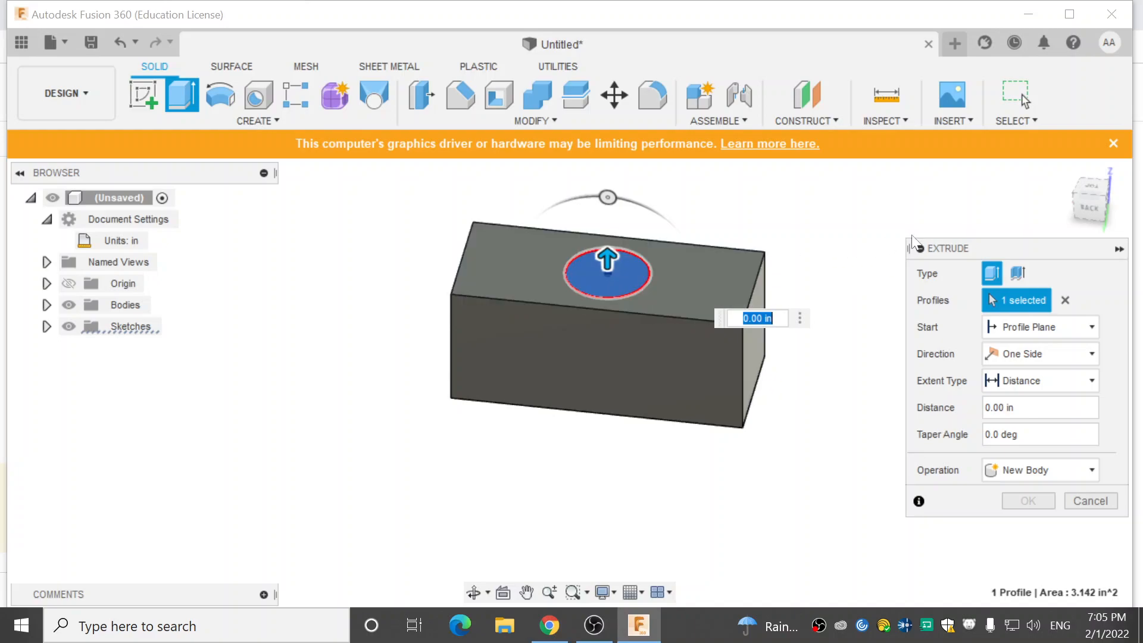
pyautogui.click(1089, 214)
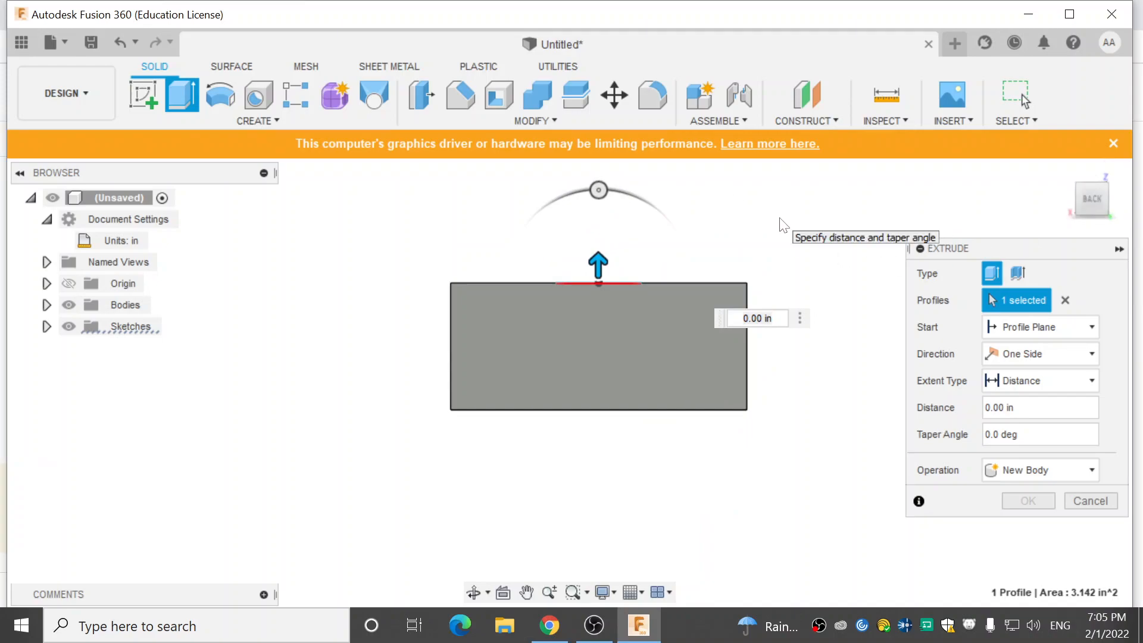
pyautogui.moveTo(780, 209); pyautogui.dragTo(747, 339, button='middle')
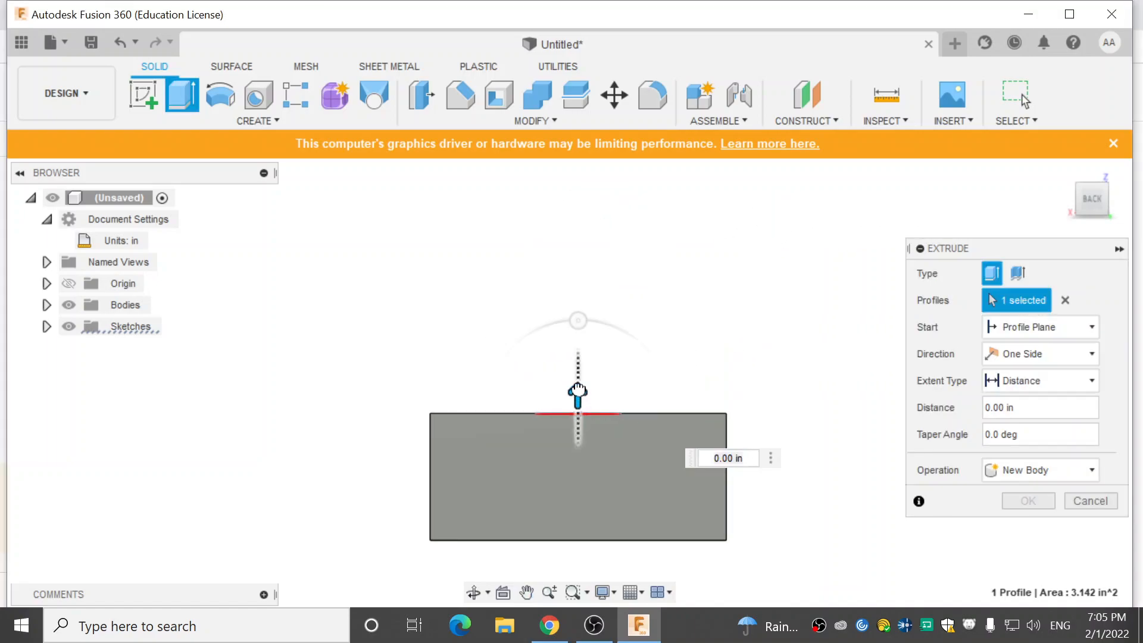
pyautogui.moveTo(578, 390); pyautogui.dragTo(565, 131)
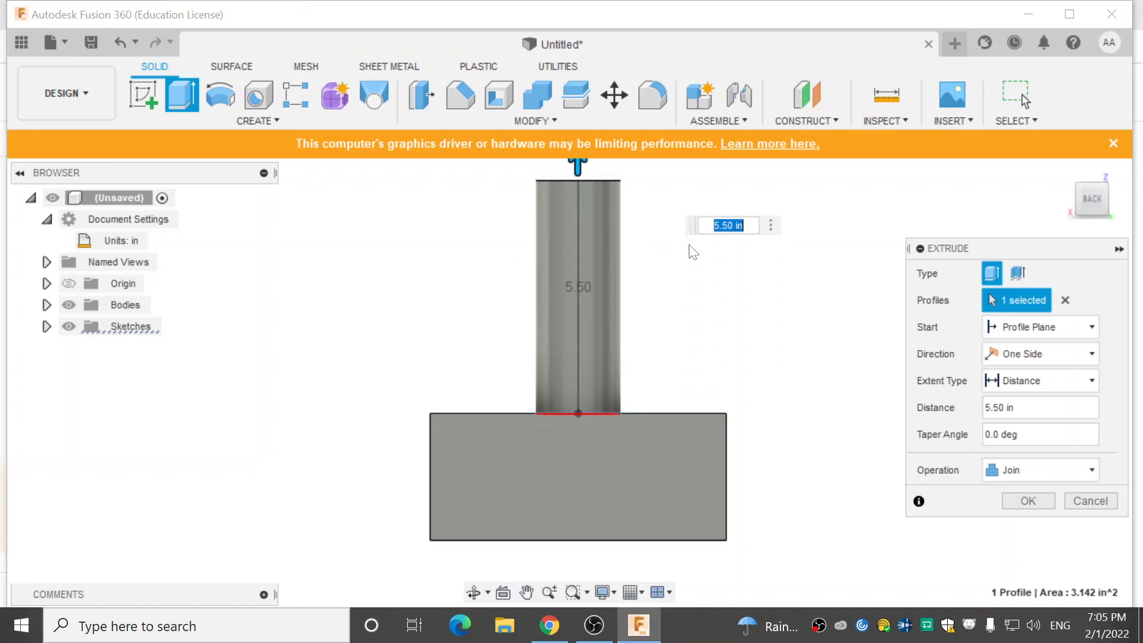
# Lengthen the cylinder's extrusion to 8.00 in and complete it with the Join operation.
pyautogui.scroll(3, 676, 266)
pyautogui.scroll(-5, 684, 331)
pyautogui.moveTo(597, 211); pyautogui.dragTo(584, 146)
pyautogui.scroll(2, 771, 390)
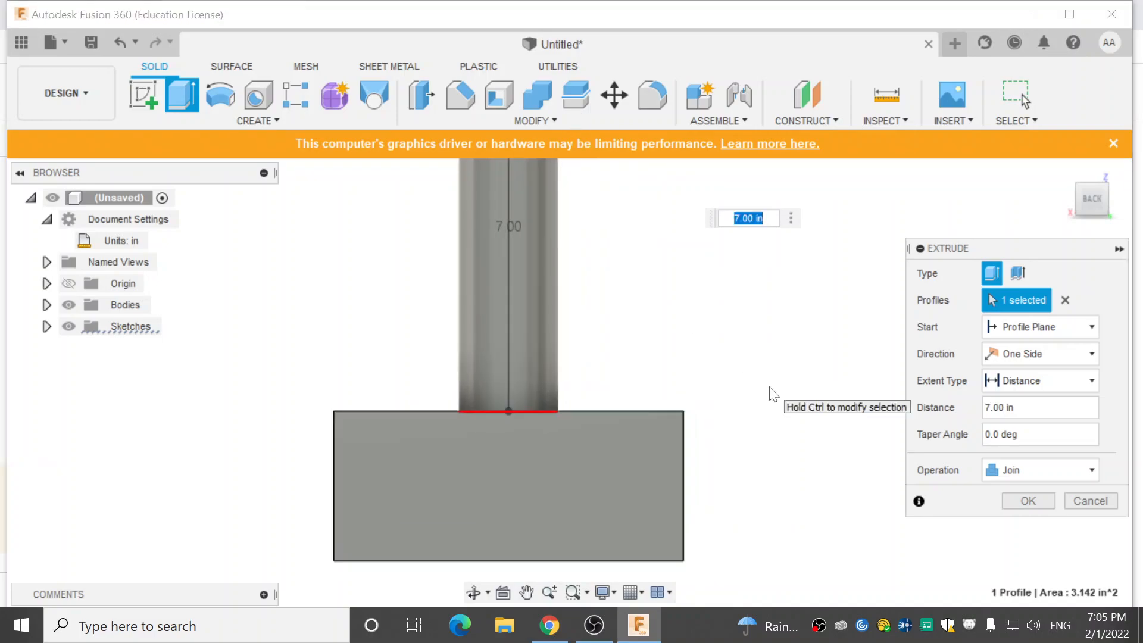
pyautogui.scroll(-3, 771, 394)
pyautogui.moveTo(638, 218); pyautogui.dragTo(633, 193)
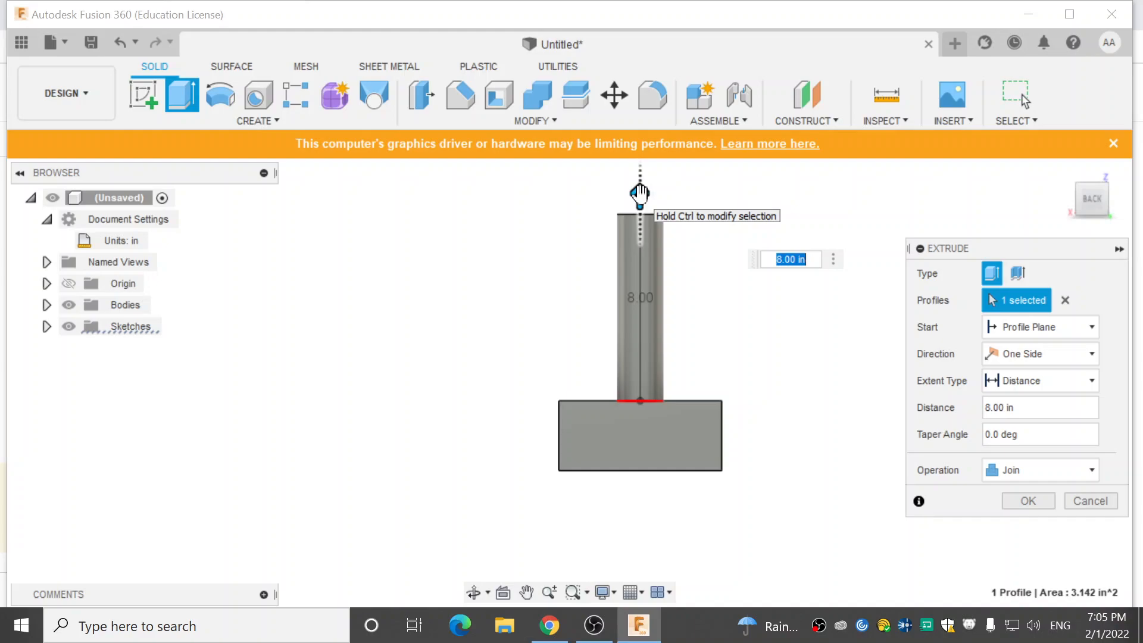
pyautogui.click(796, 259)
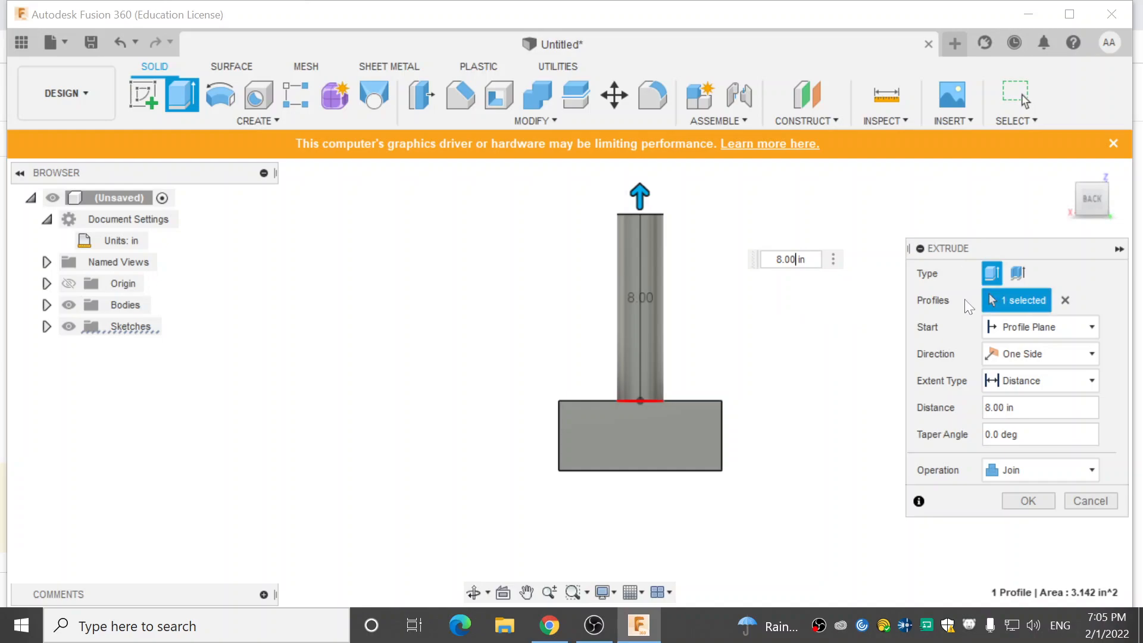
pyautogui.moveTo(981, 252); pyautogui.dragTo(973, 248)
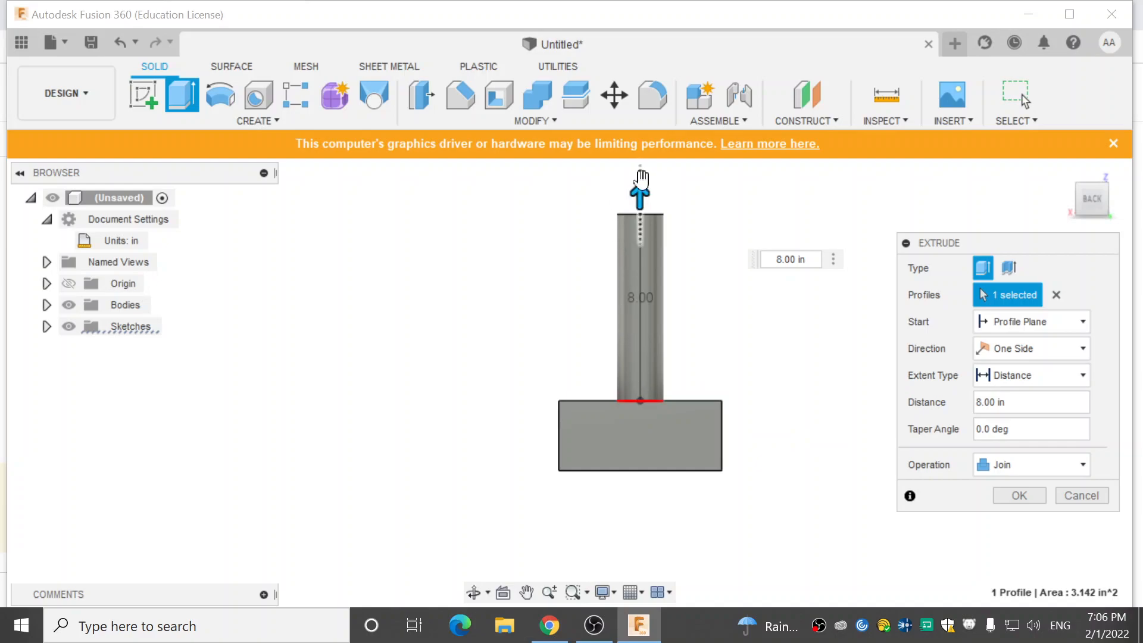
pyautogui.click(1035, 496)
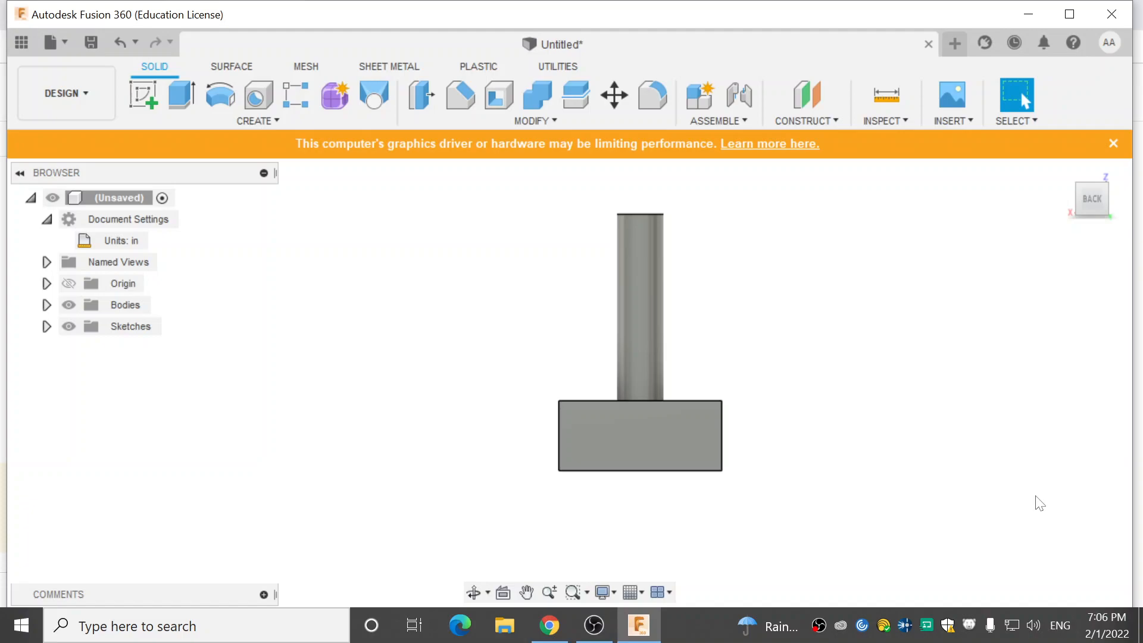
# Start a new sketch on the block's bottom face, opposite the cylinder.
pyautogui.moveTo(1102, 204)
pyautogui.mouseDown()
pyautogui.moveTo(1006, 196)
pyautogui.moveTo(971, 244)
pyautogui.moveTo(991, 253)
pyautogui.mouseUp()
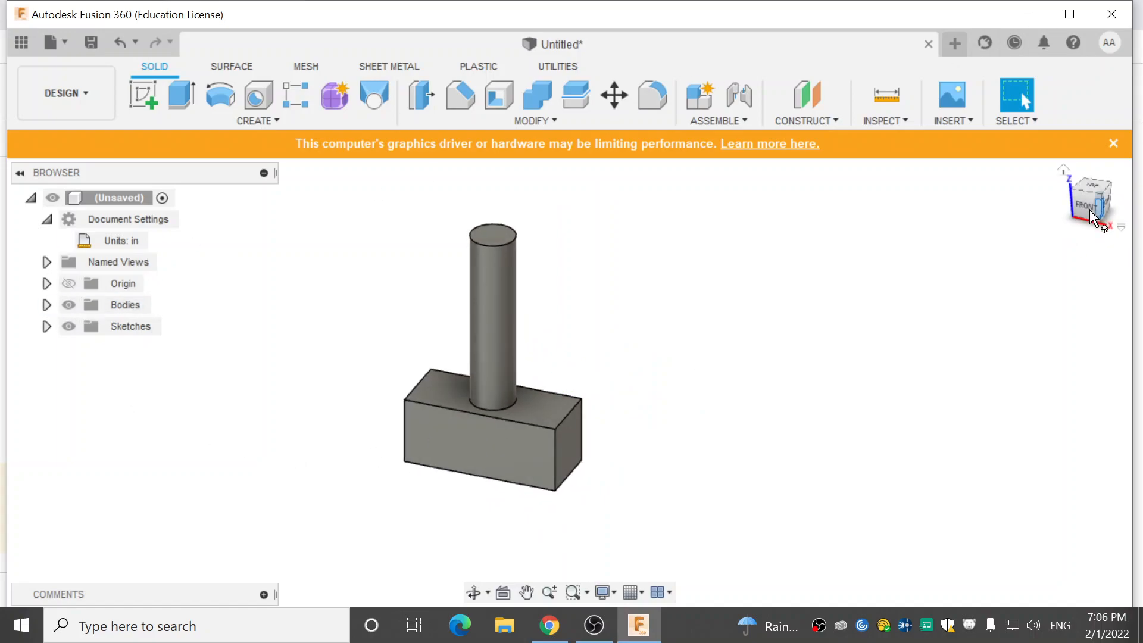
pyautogui.moveTo(1090, 219); pyautogui.dragTo(1090, 162)
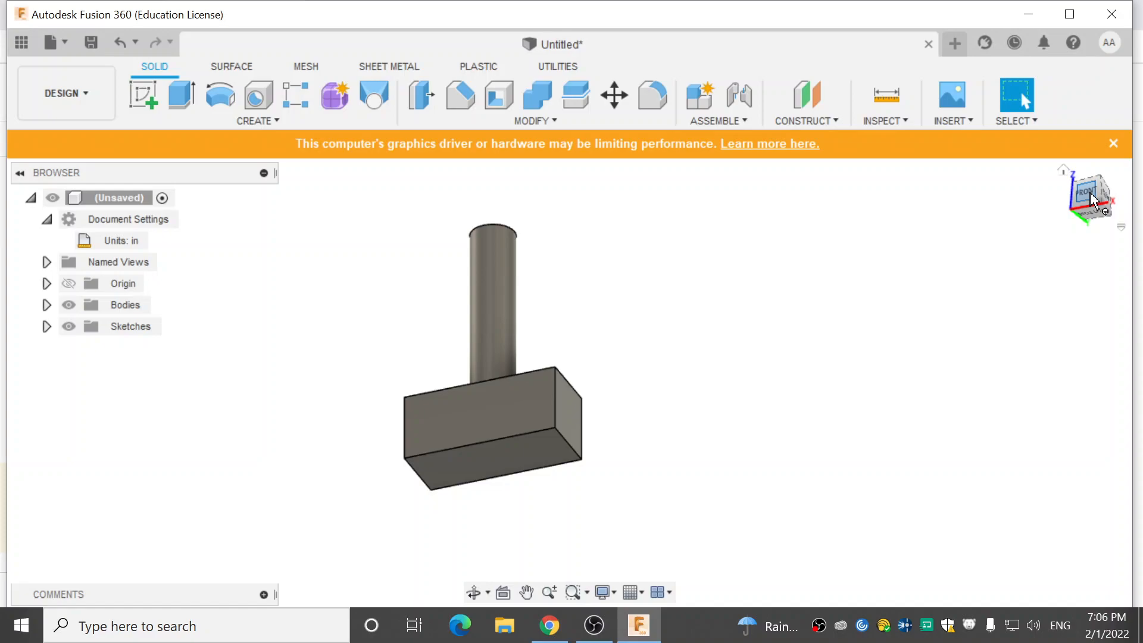
pyautogui.moveTo(1093, 199)
pyautogui.mouseDown()
pyautogui.moveTo(1088, 252)
pyautogui.moveTo(1140, 311)
pyautogui.mouseUp()
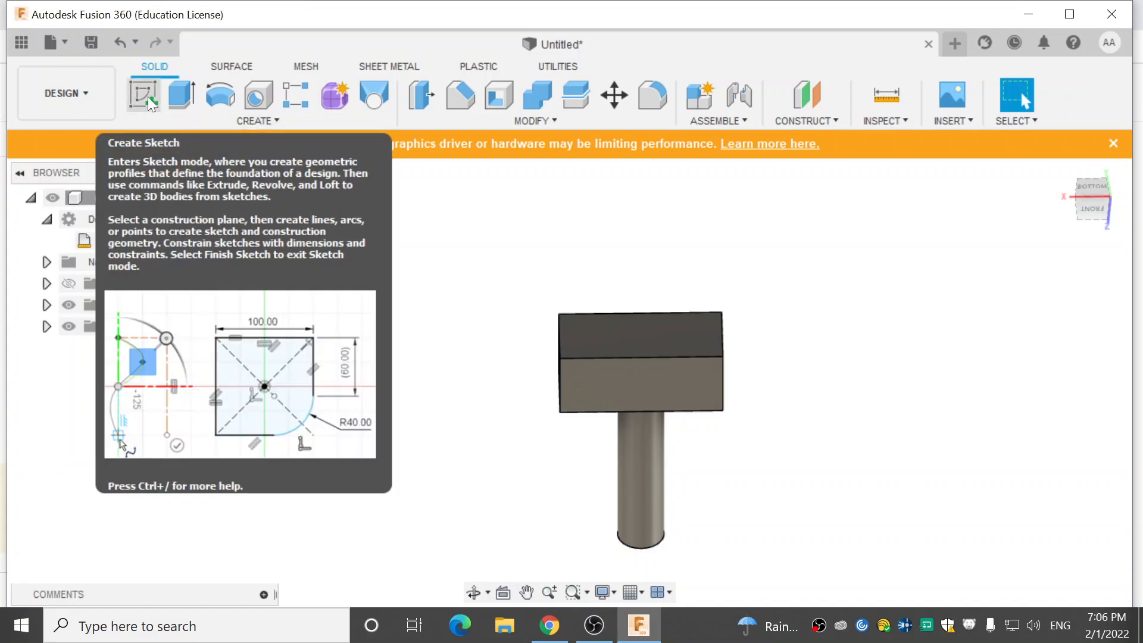
pyautogui.click(147, 97)
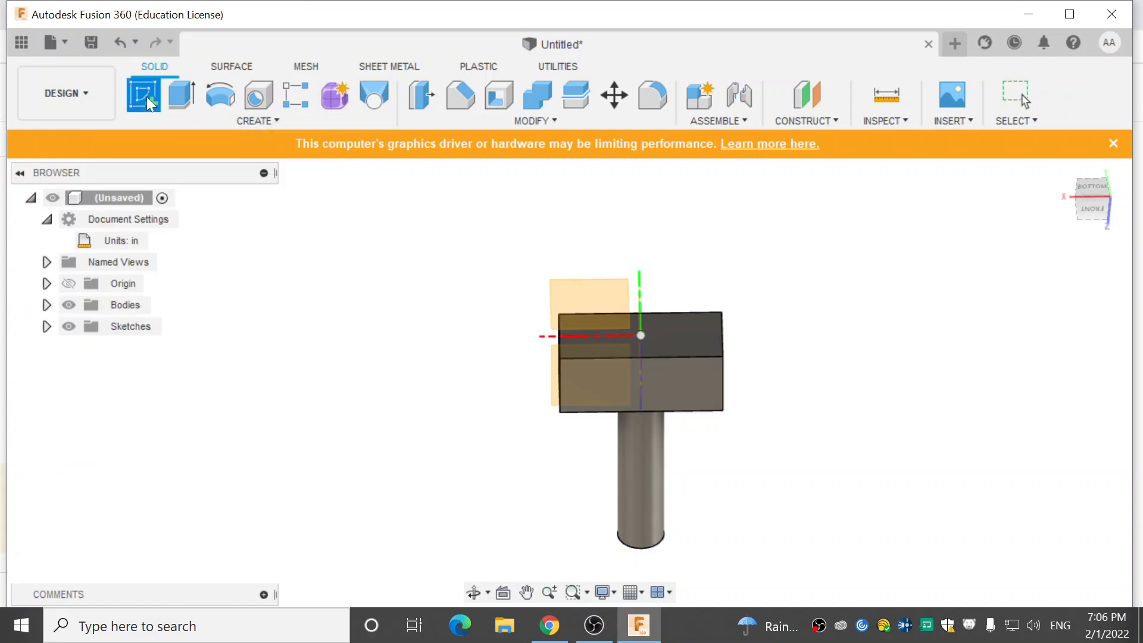
pyautogui.click(610, 287)
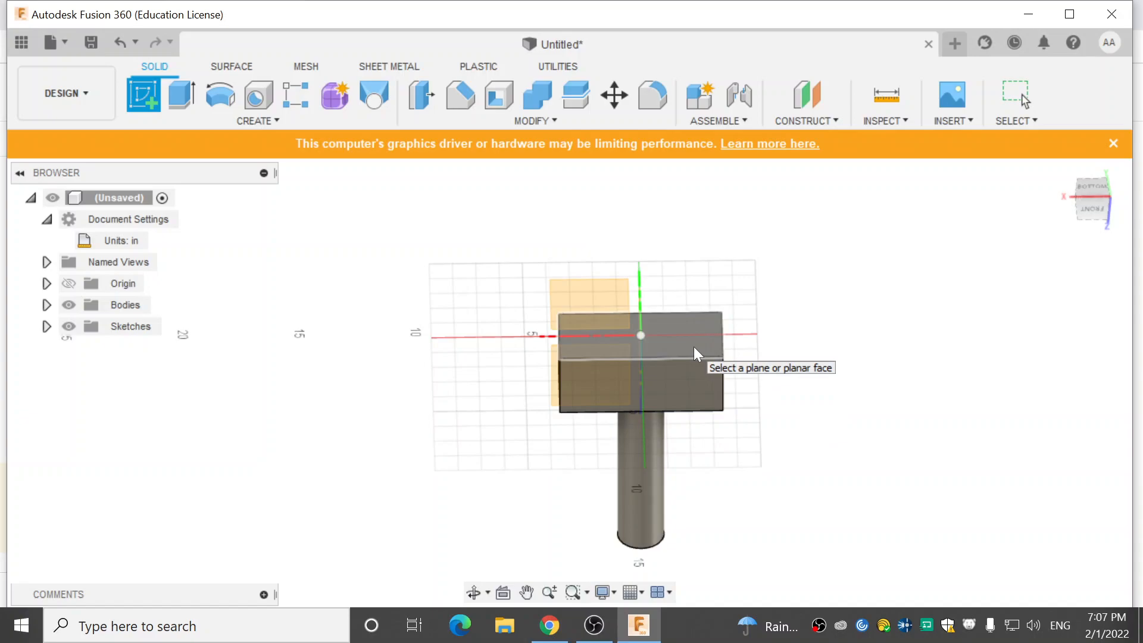
pyautogui.click(694, 348)
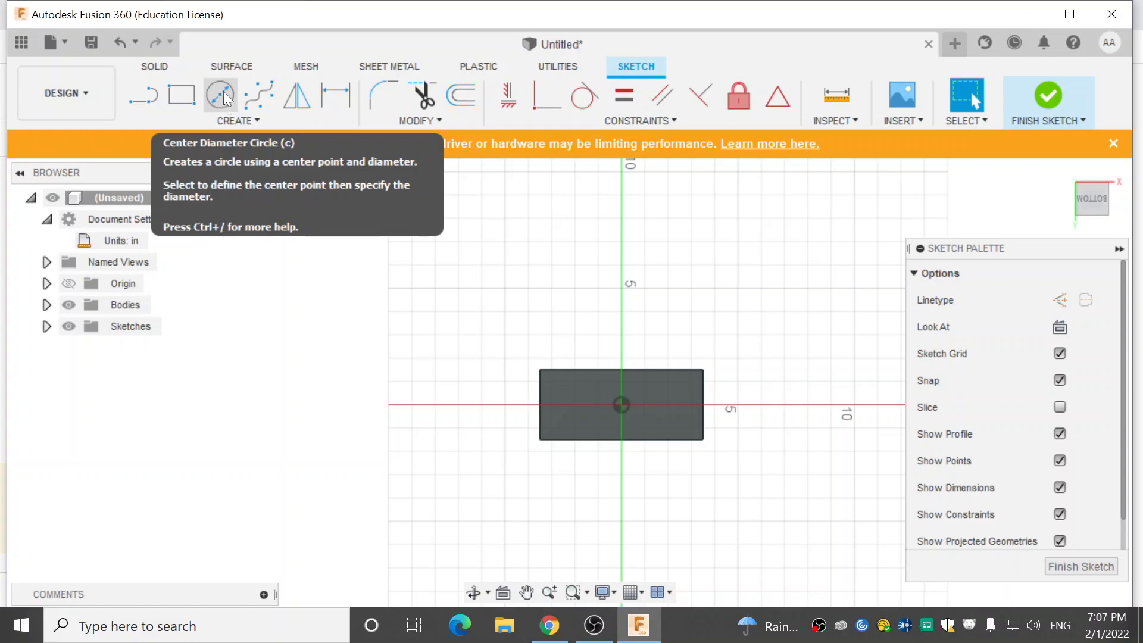
# Draw a 2 in center diameter circle at the origin on the block's bottom face and finish the sketch.
pyautogui.click(242, 120)
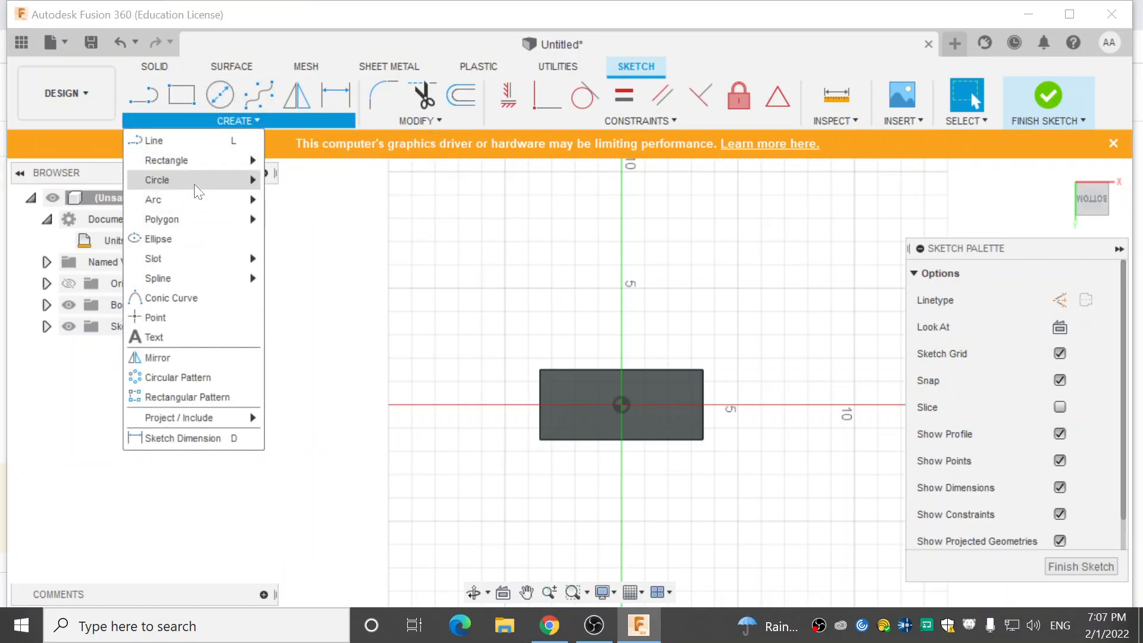
pyautogui.moveTo(197, 191)
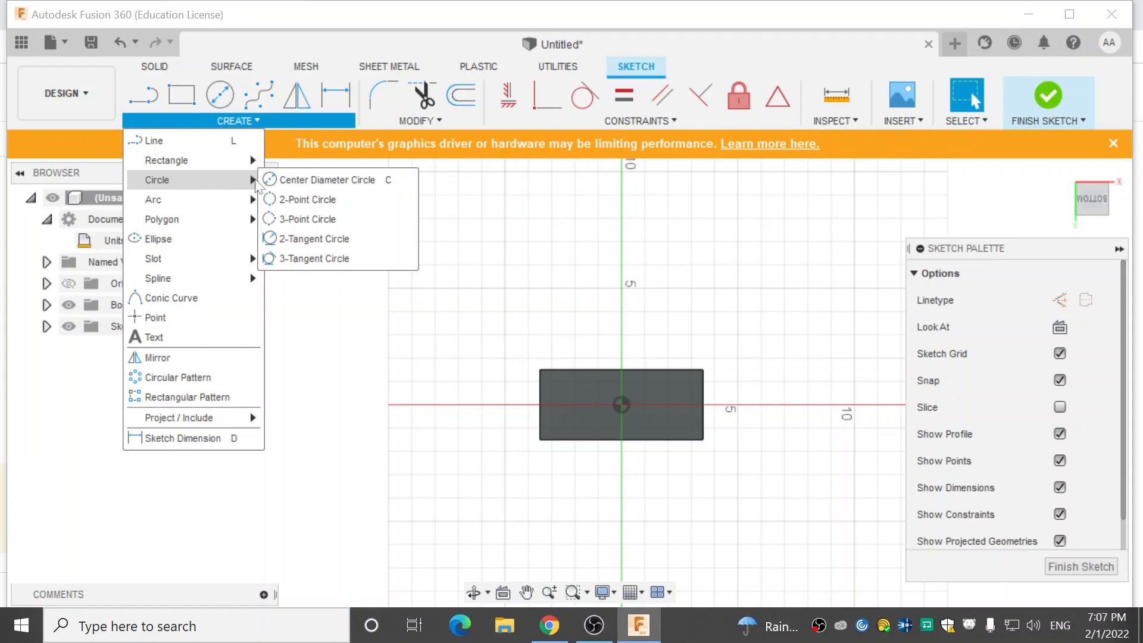
pyautogui.click(295, 180)
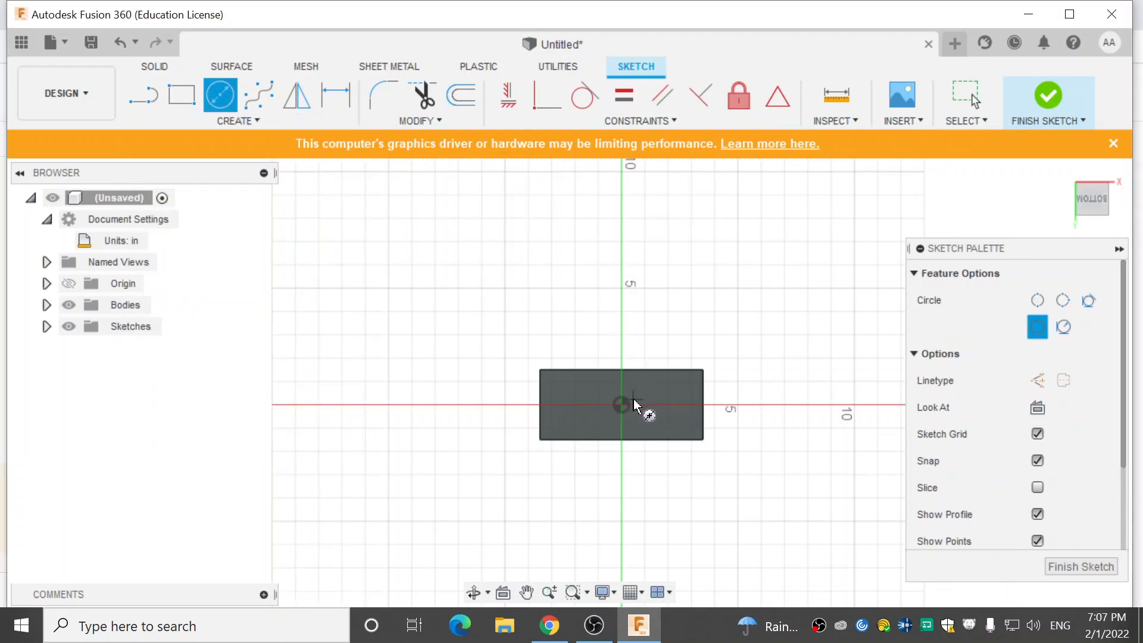
pyautogui.scroll(-1, 623, 410)
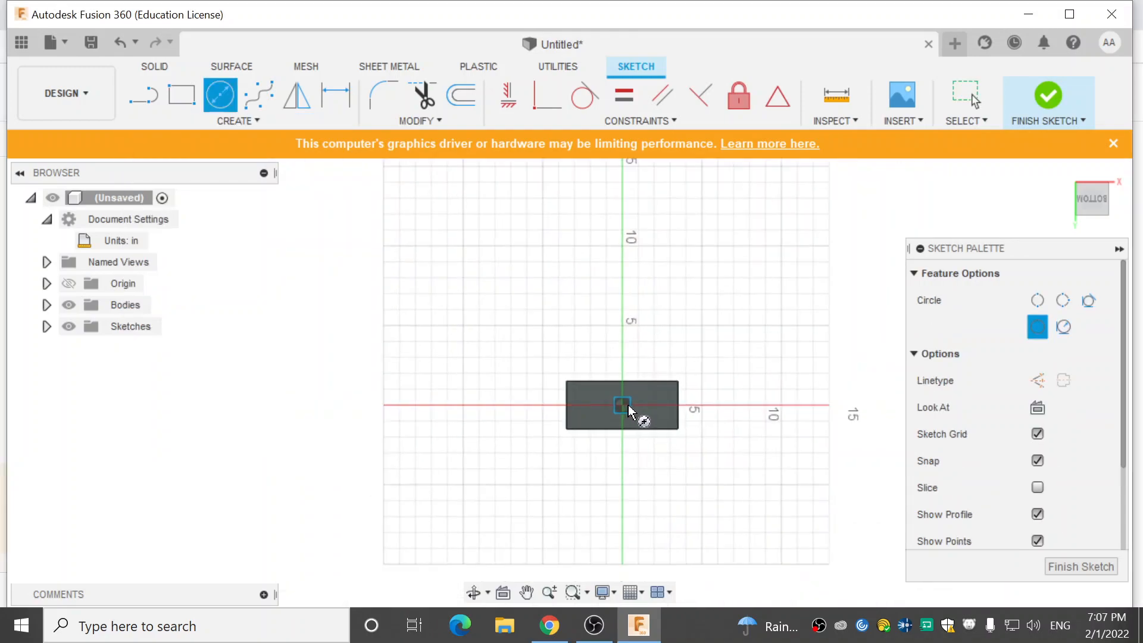
pyautogui.scroll(4, 622, 410)
pyautogui.scroll(1, 621, 415)
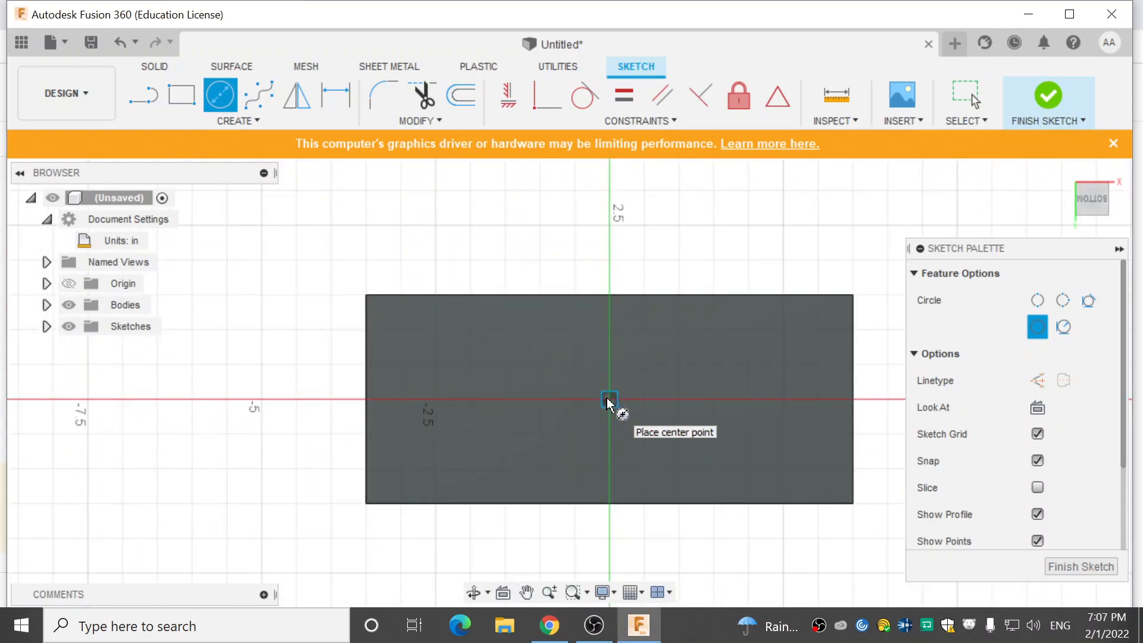
pyautogui.click(608, 400)
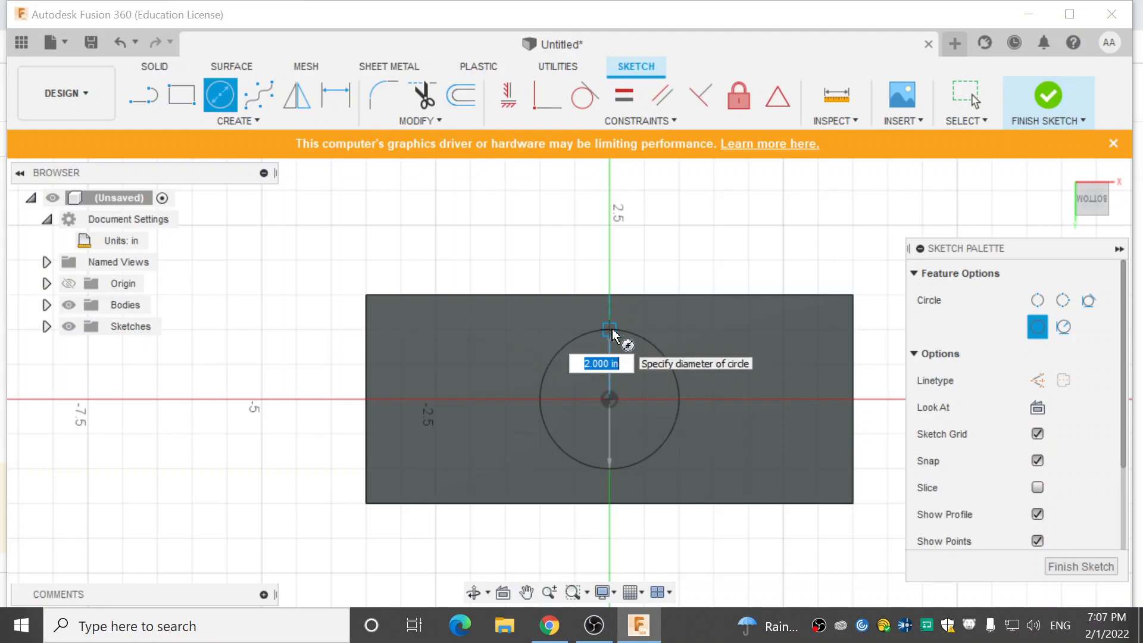
pyautogui.click(611, 329)
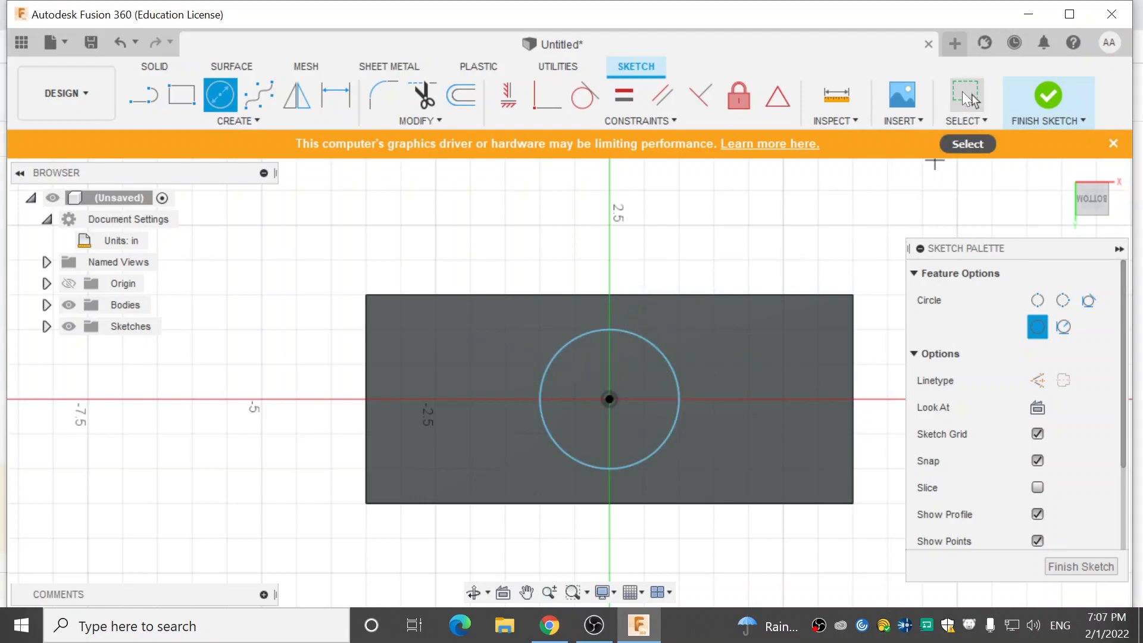
pyautogui.click(964, 94)
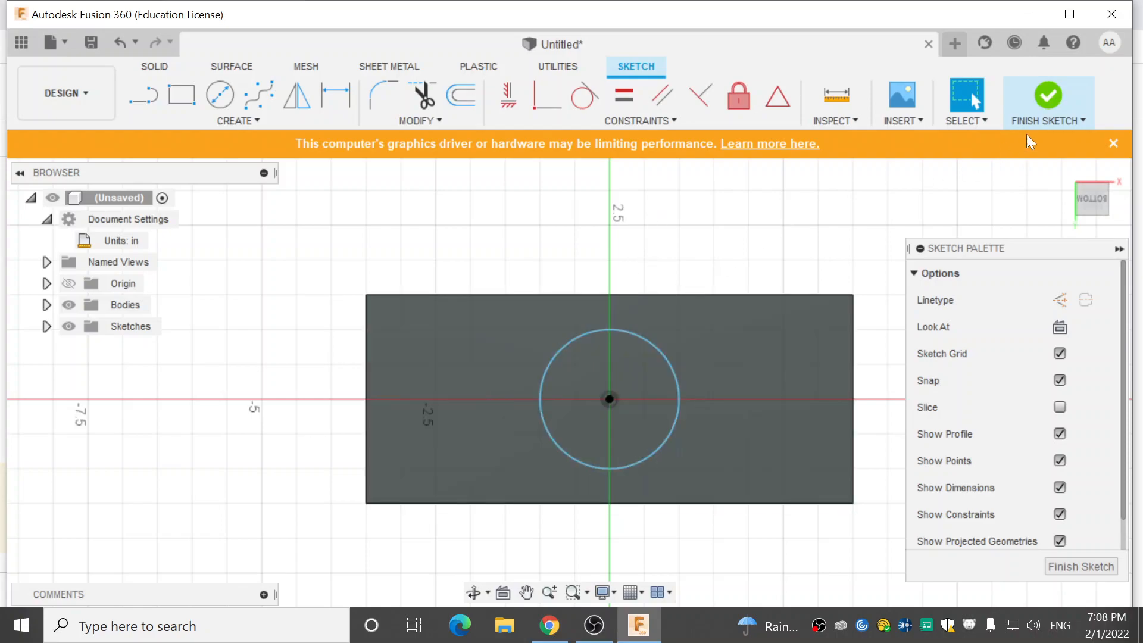
pyautogui.click(1049, 97)
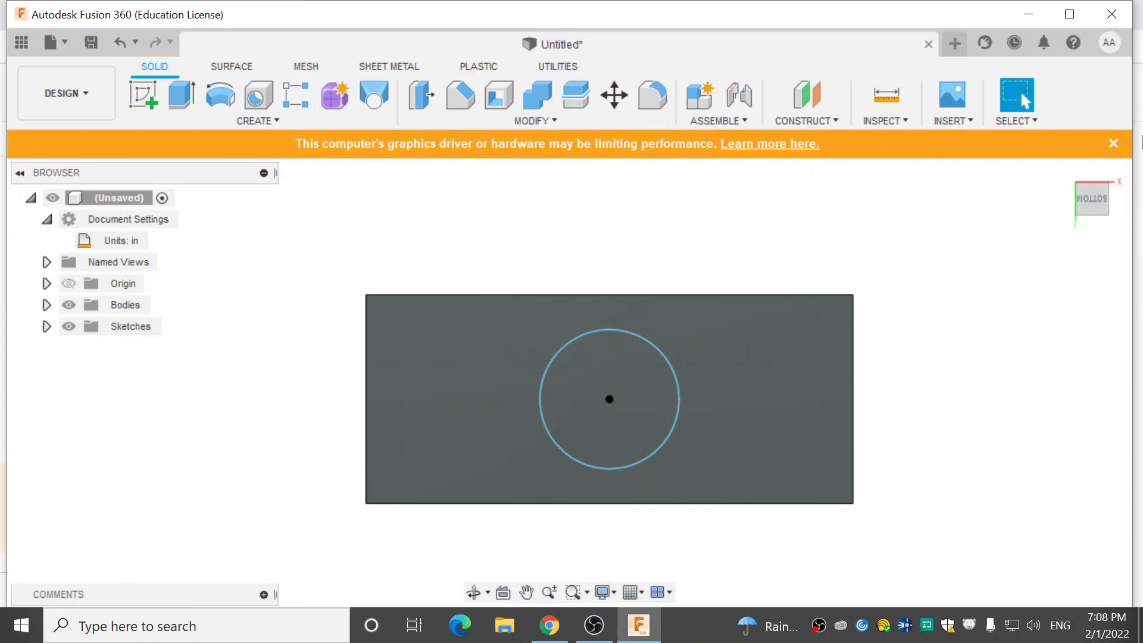
# Start an Extrude of the bottom circle profile and pull it outward from the block to 1.00 in.
pyautogui.moveTo(1099, 210)
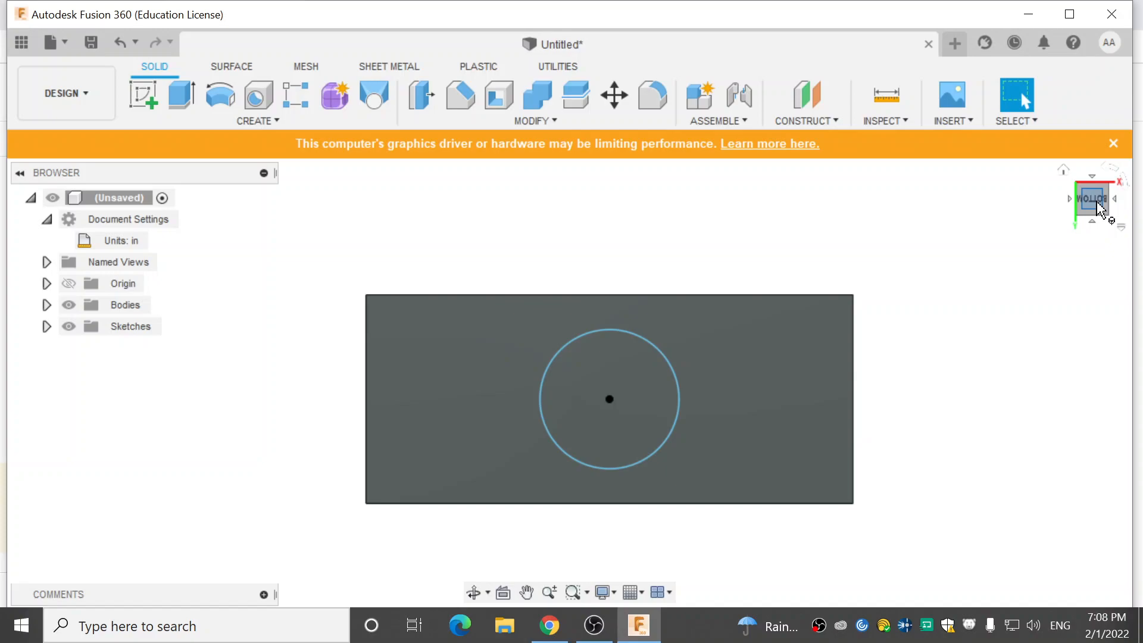
pyautogui.click(1063, 169)
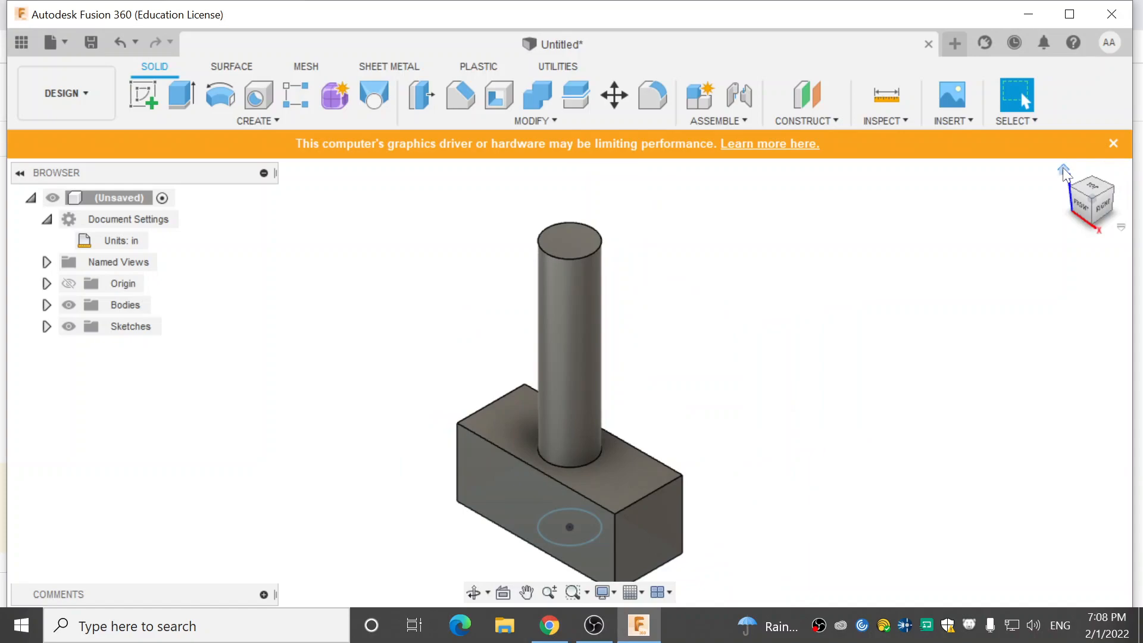
pyautogui.click(1103, 204)
pyautogui.moveTo(1094, 197); pyautogui.dragTo(1105, 172)
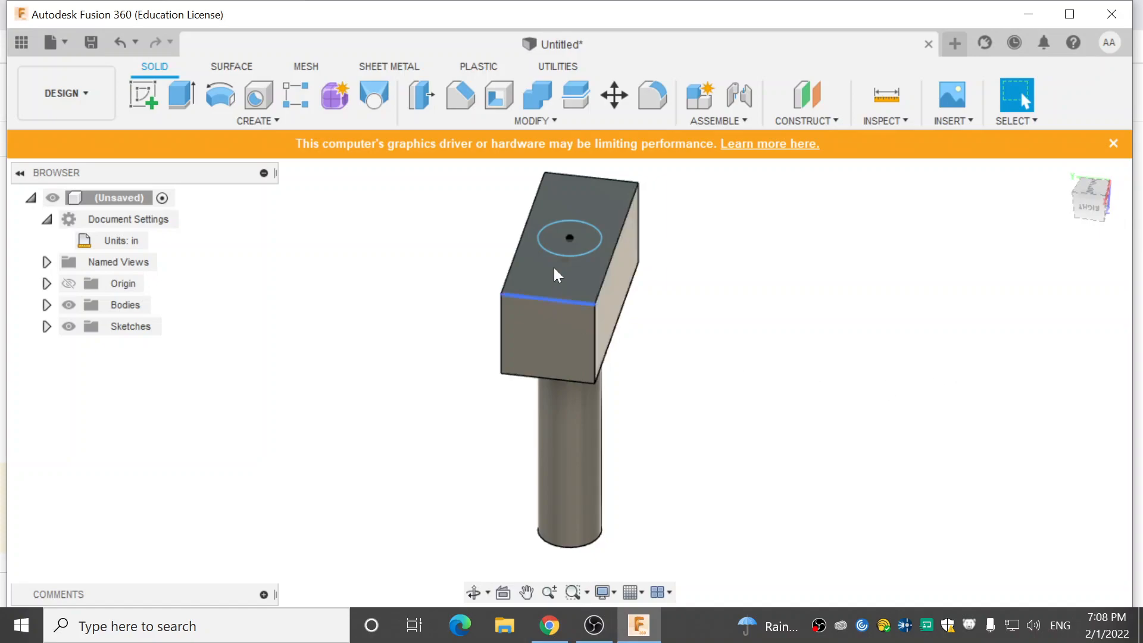
pyautogui.click(583, 238)
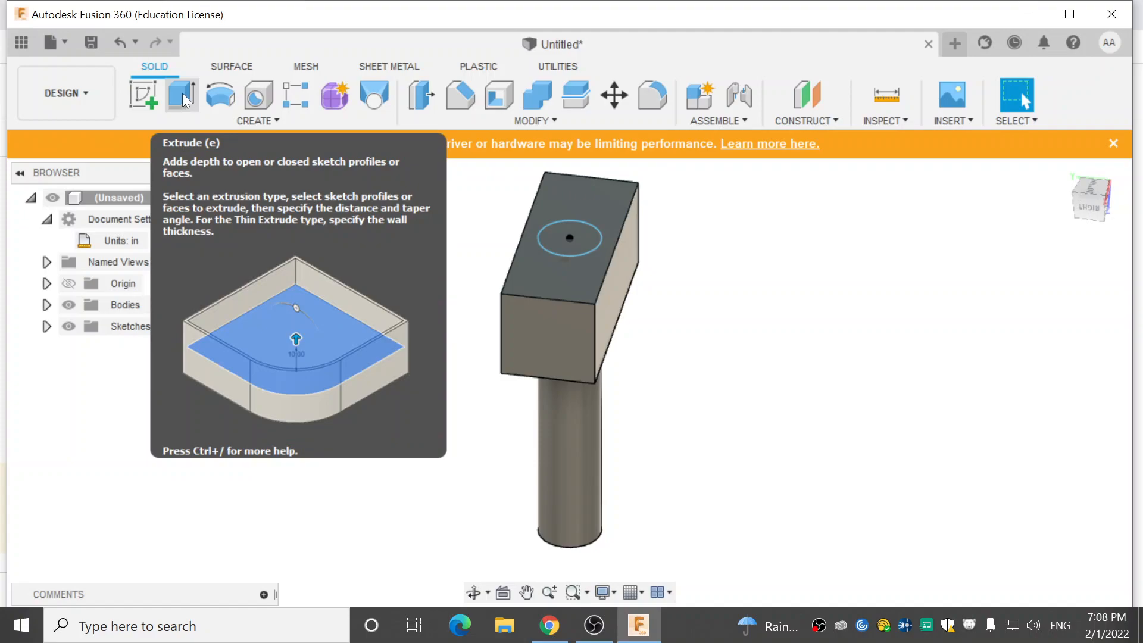
pyautogui.click(183, 93)
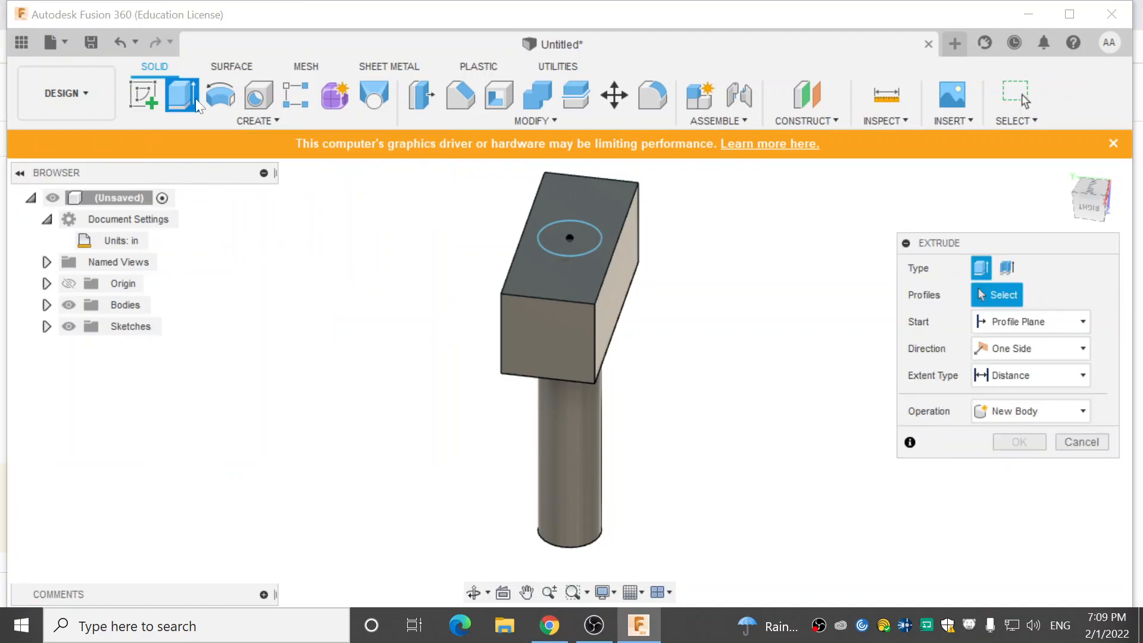
pyautogui.click(585, 236)
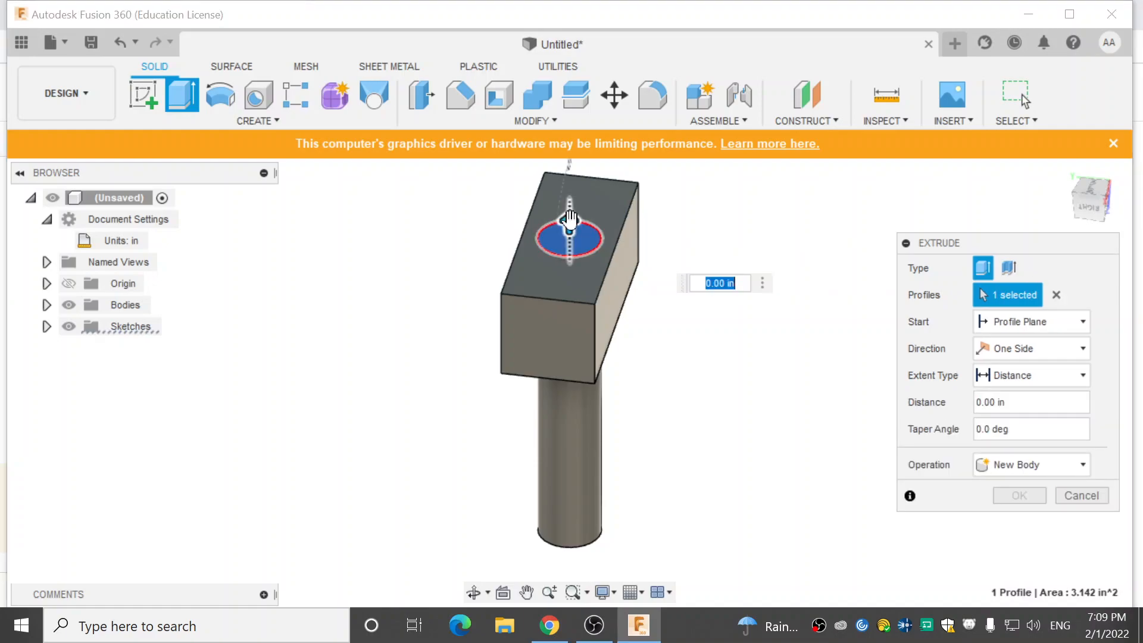
pyautogui.moveTo(569, 224); pyautogui.dragTo(580, 202)
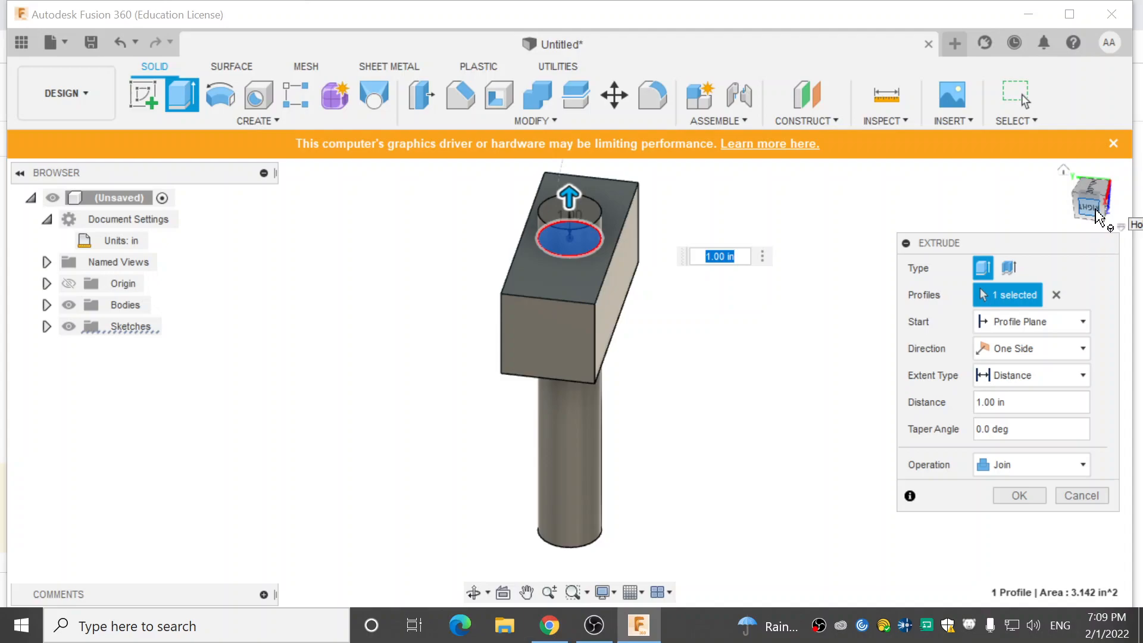
# Set the extrusion distance to 0.5 in and complete it with the Join operation.
pyautogui.click(1091, 216)
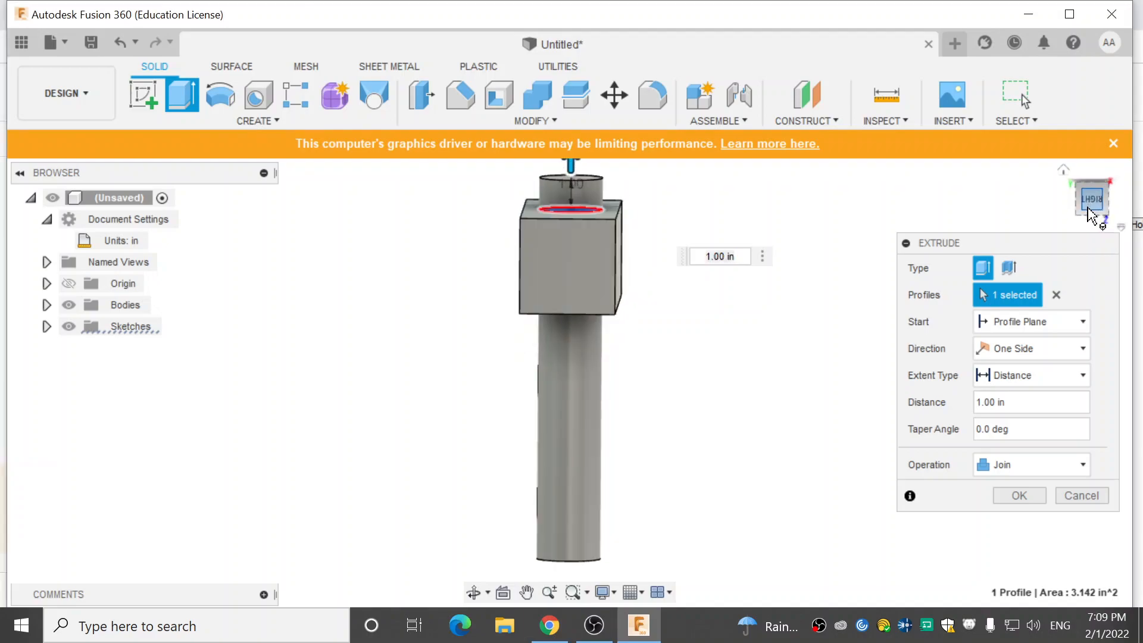
pyautogui.moveTo(679, 280); pyautogui.dragTo(657, 321, button='middle')
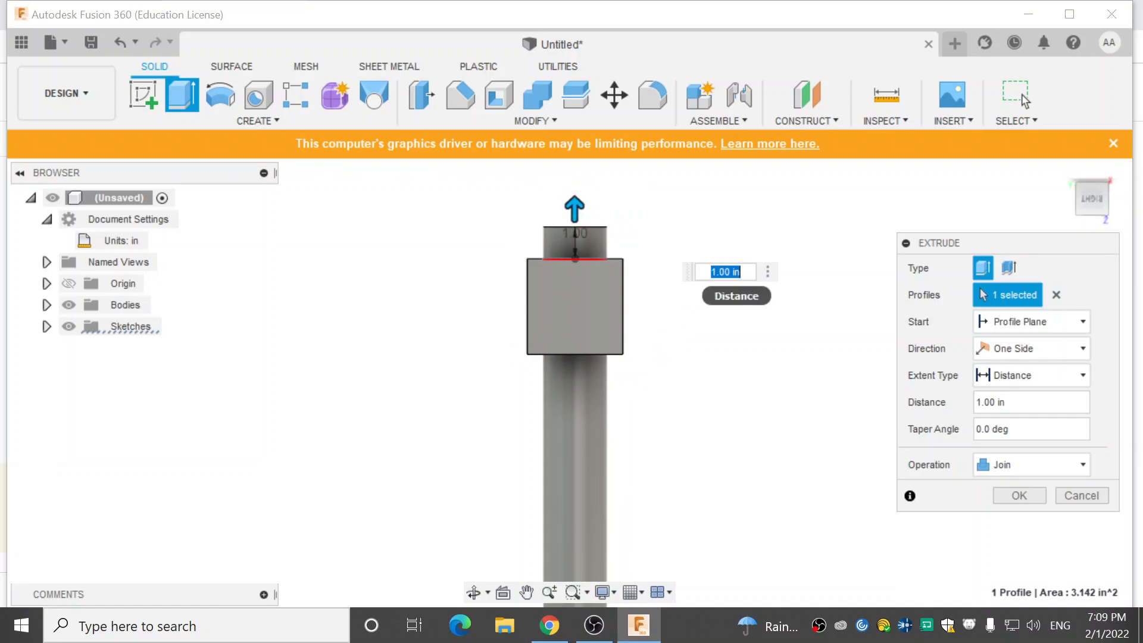
pyautogui.click(717, 272)
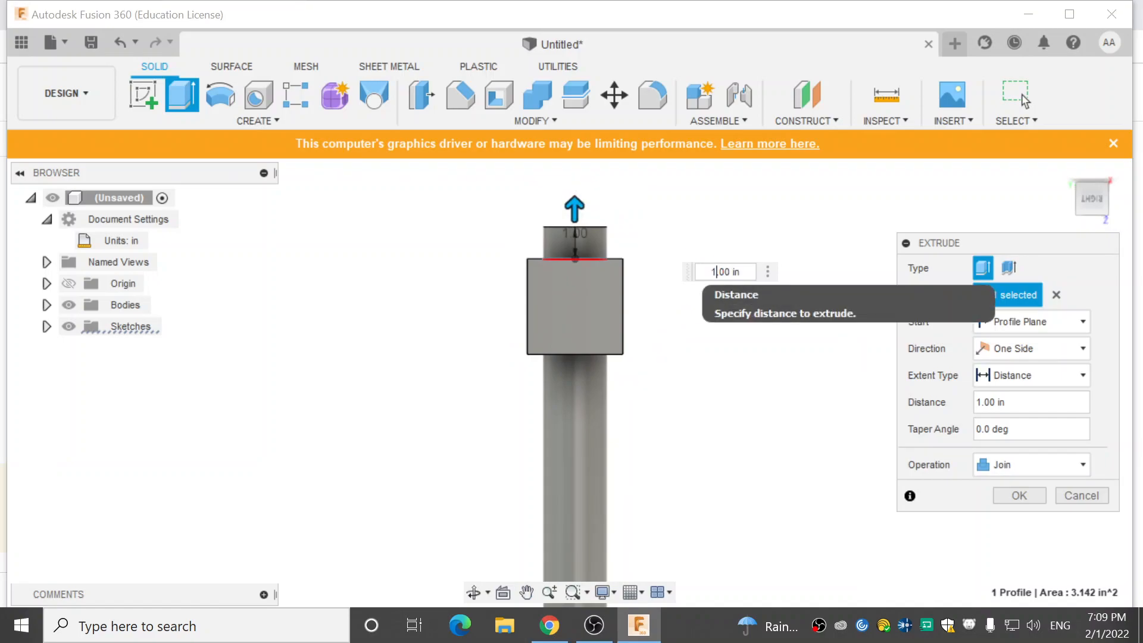
pyautogui.press('BackSpace')
pyautogui.write('5')
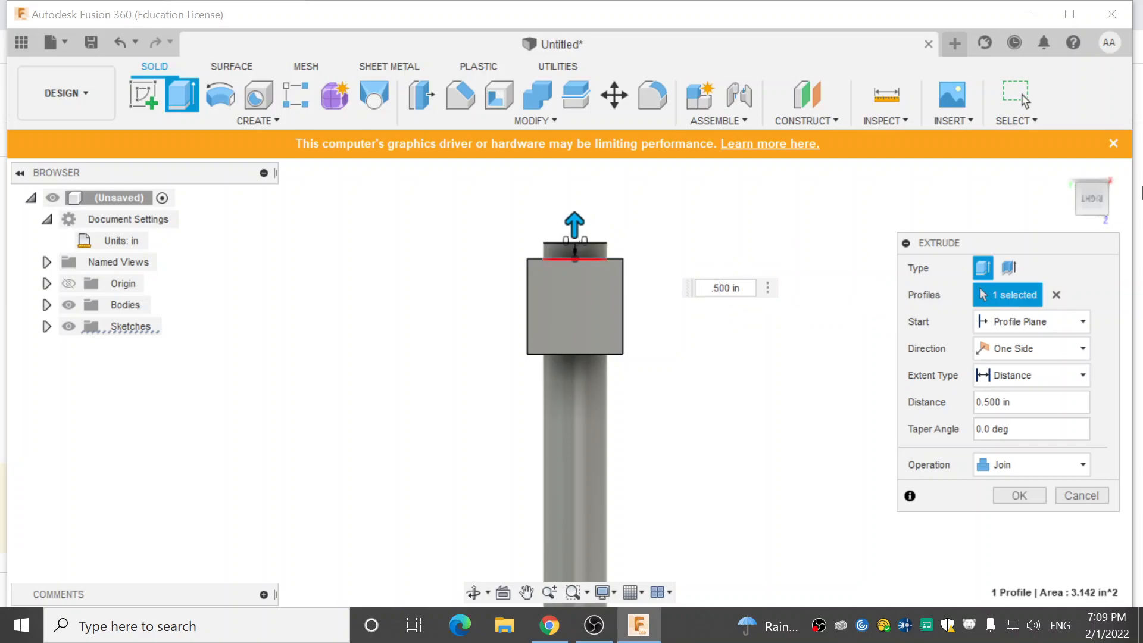
pyautogui.click(1114, 203)
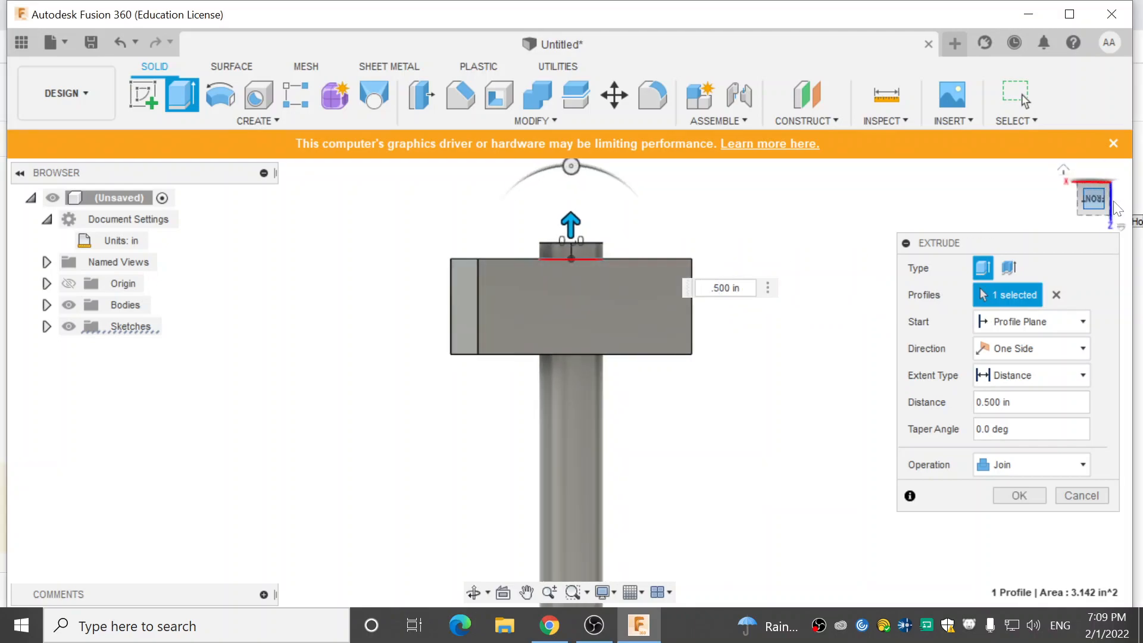
pyautogui.click(1114, 206)
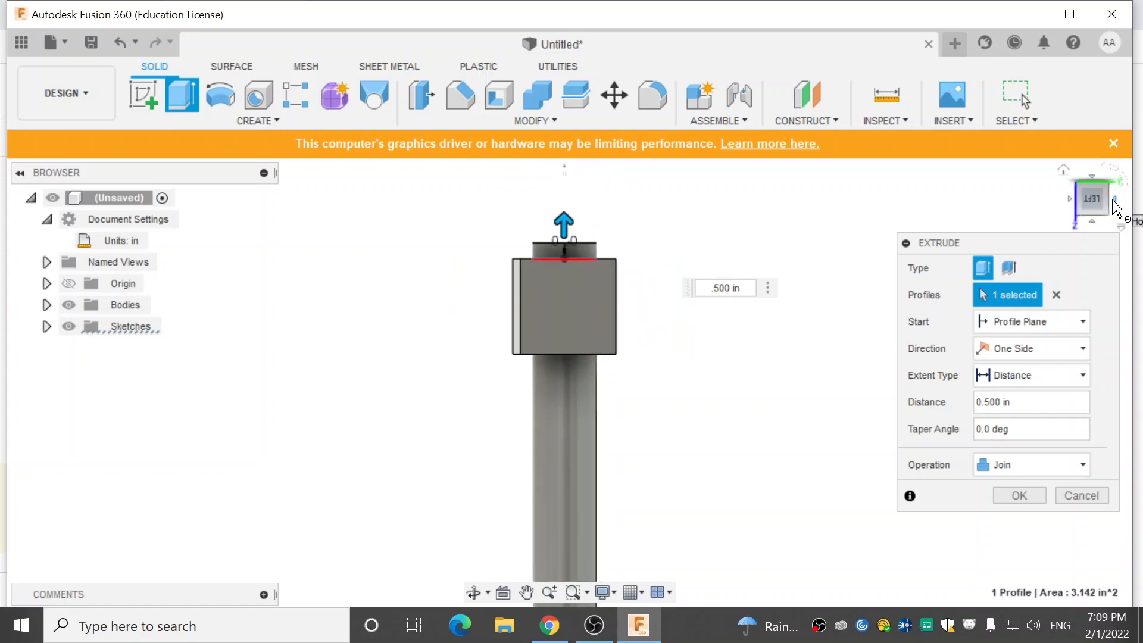
pyautogui.click(1082, 208)
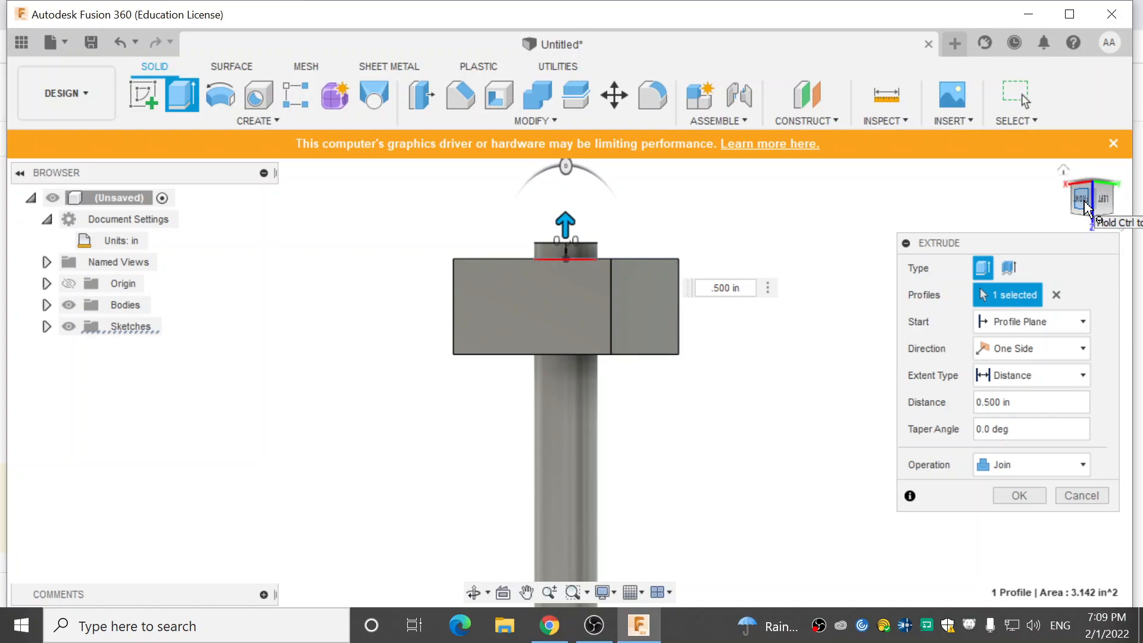
pyautogui.click(1009, 501)
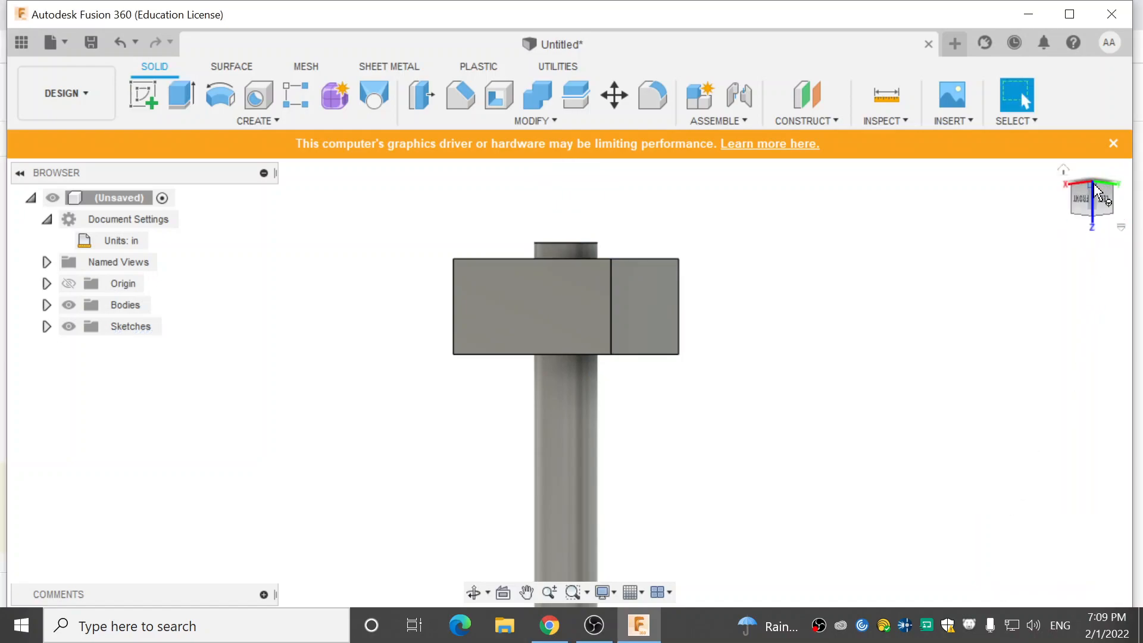
# Start an Equal Distance Chamfer and select the four edges around one end face of the block.
pyautogui.click(1102, 210)
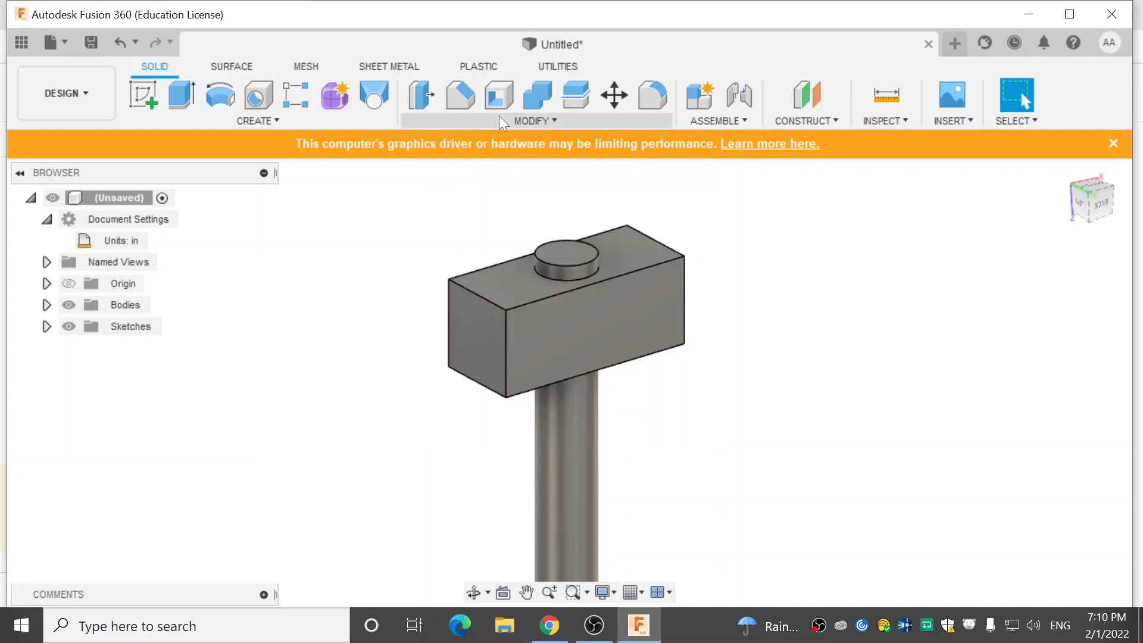
pyautogui.click(541, 121)
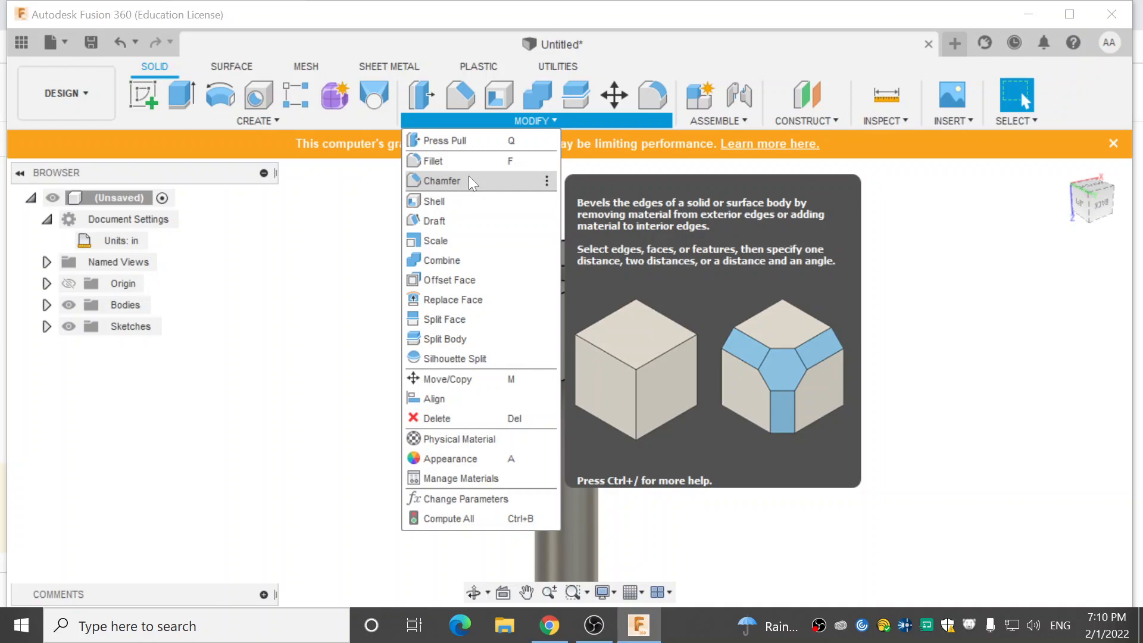
pyautogui.click(469, 181)
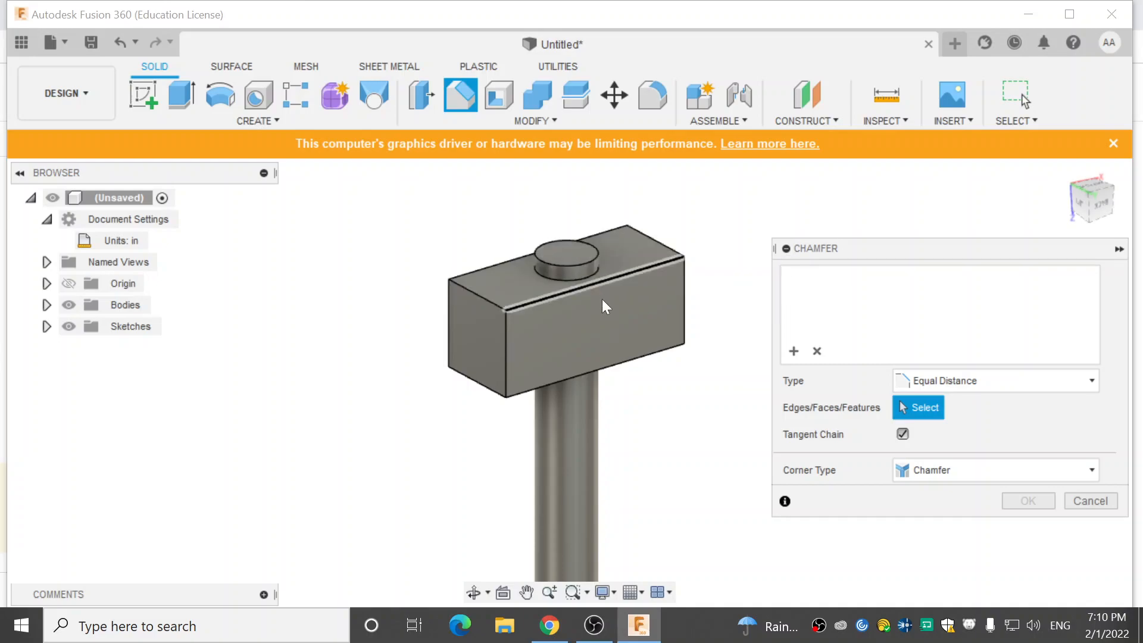
pyautogui.click(474, 295)
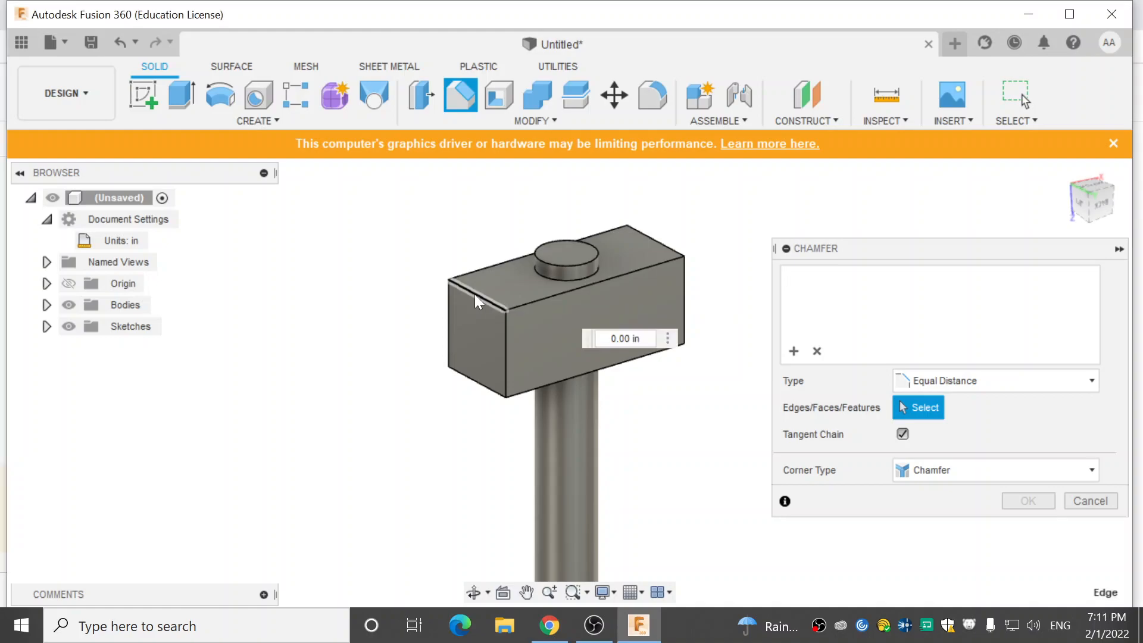
pyautogui.click(507, 343)
pyautogui.click(449, 339)
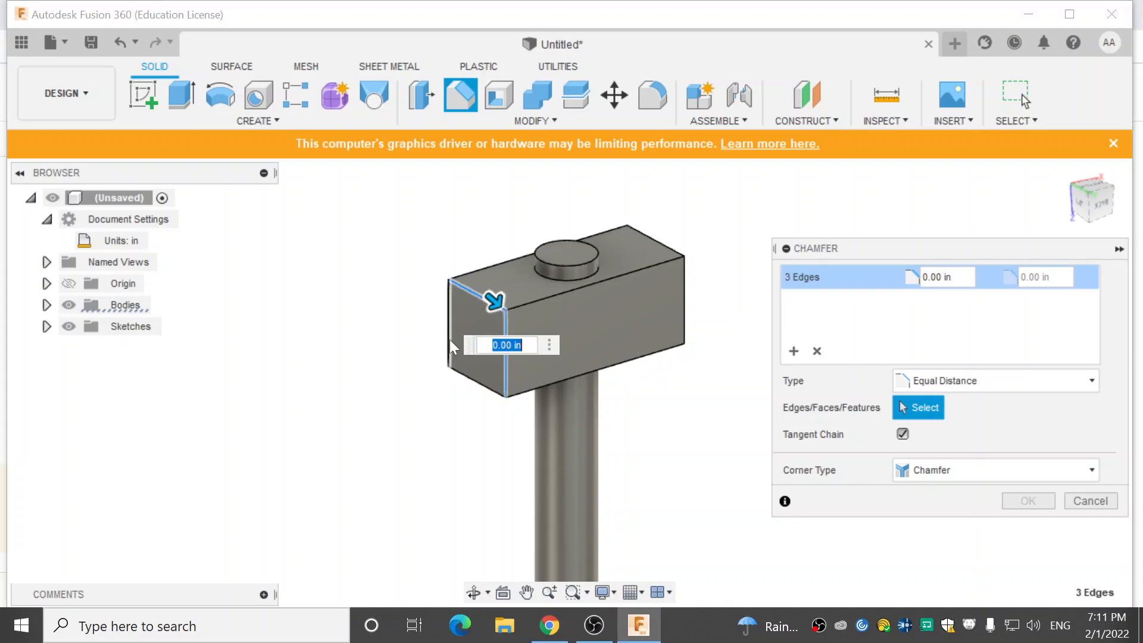
pyautogui.click(468, 372)
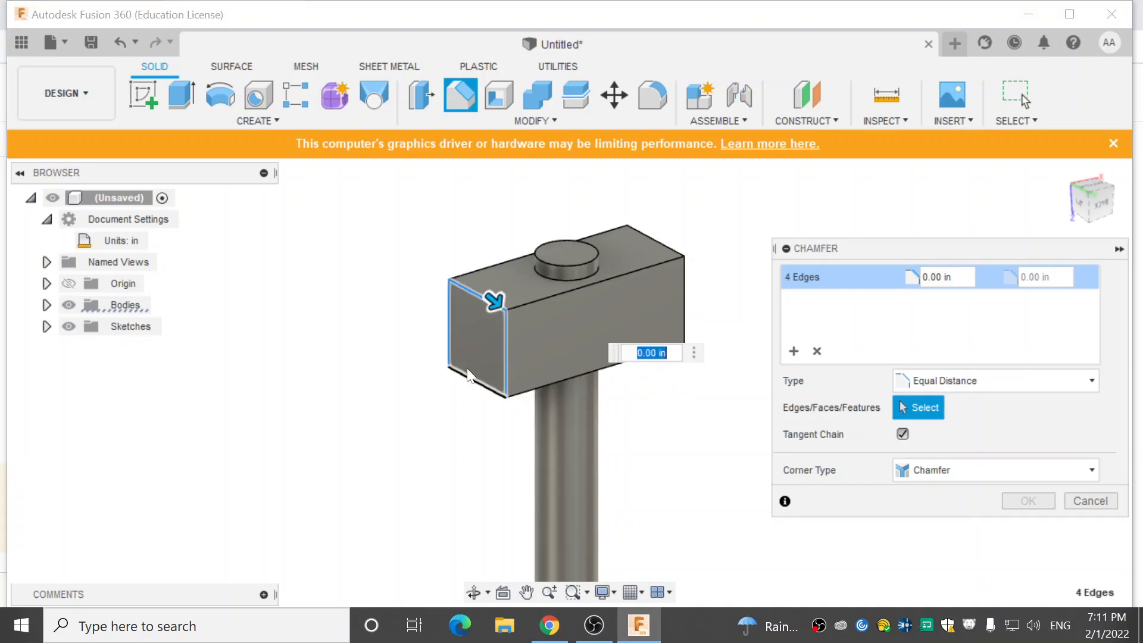
# Add the block's remaining eight edges to the chamfer selection so that all twelve edges are included.
pyautogui.click(515, 303)
pyautogui.click(462, 278)
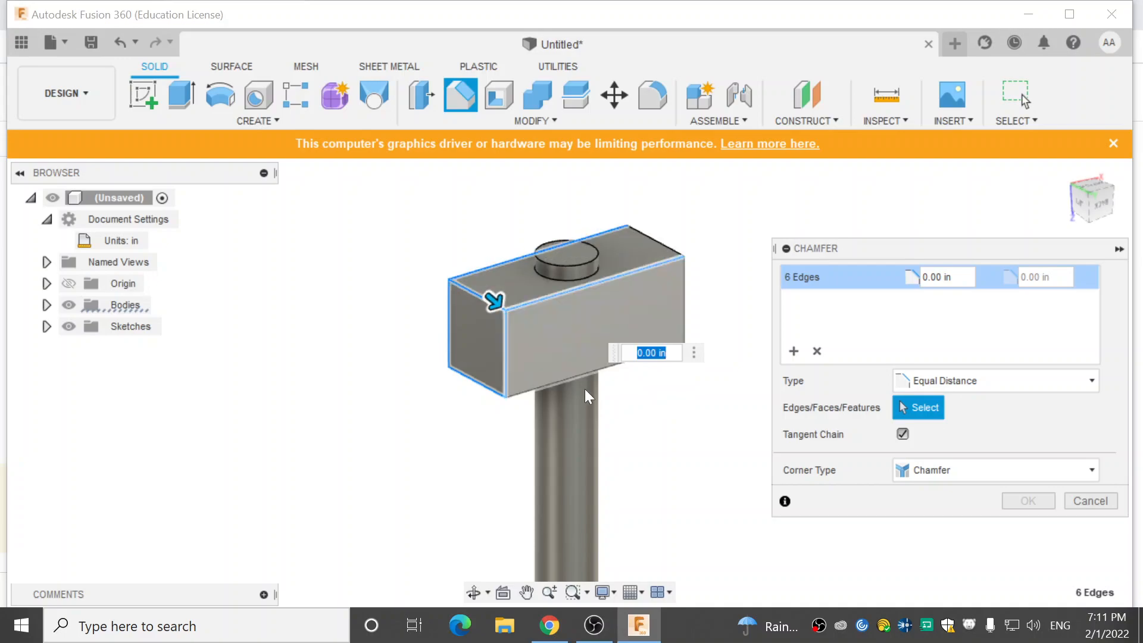
pyautogui.click(562, 381)
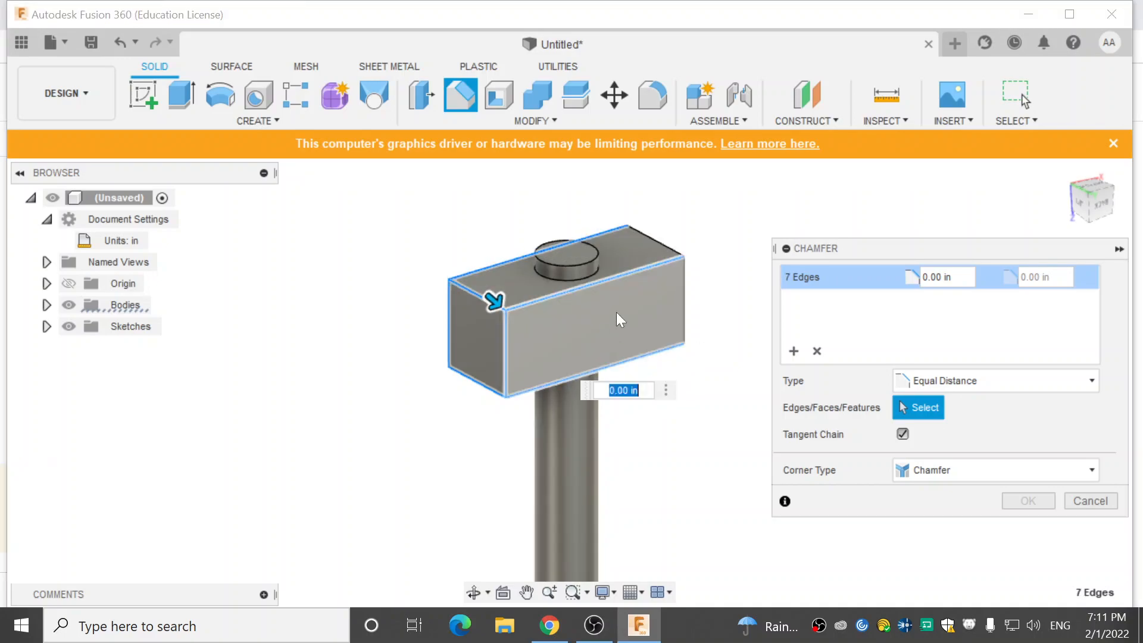
pyautogui.click(643, 237)
pyautogui.click(683, 290)
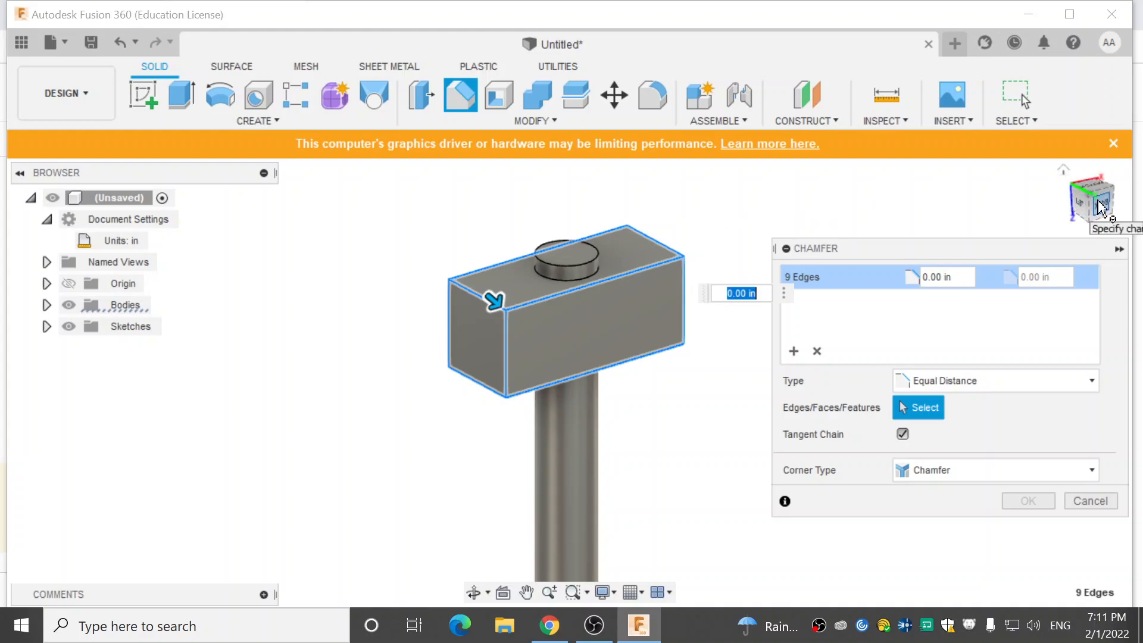
pyautogui.moveTo(1103, 209)
pyautogui.mouseDown()
pyautogui.moveTo(1085, 208)
pyautogui.moveTo(1085, 223)
pyautogui.mouseUp()
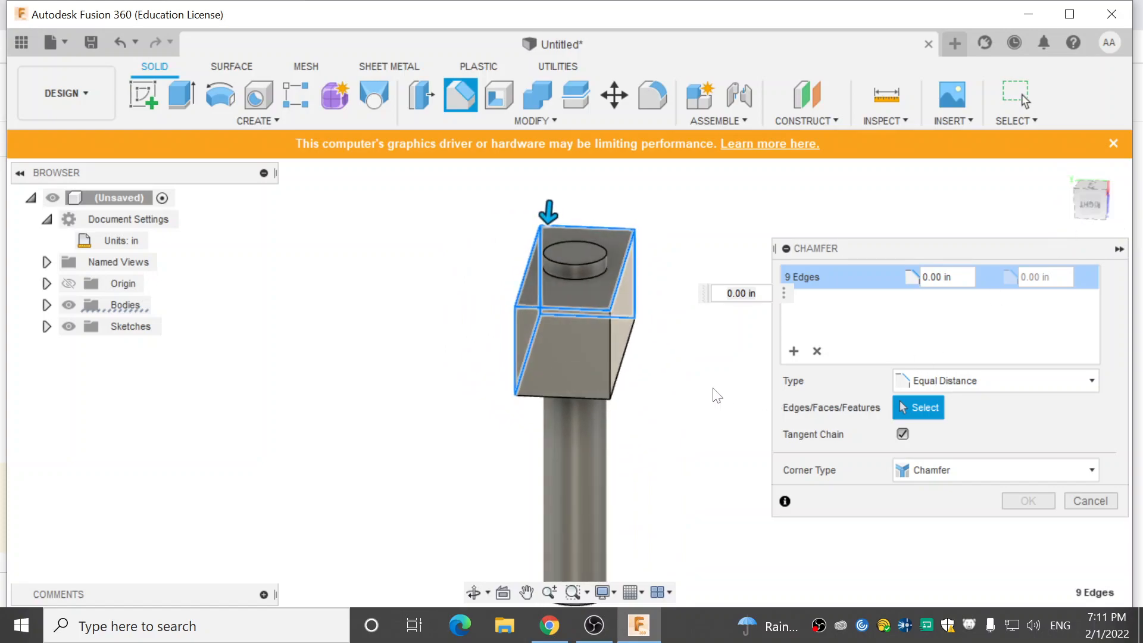
pyautogui.click(573, 398)
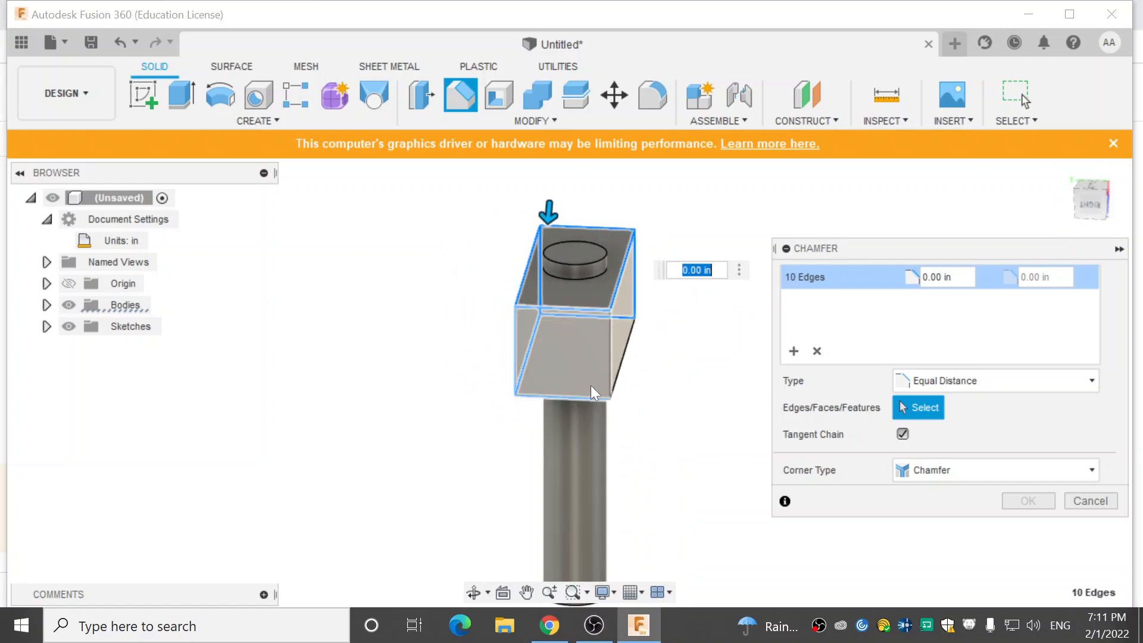
pyautogui.click(608, 364)
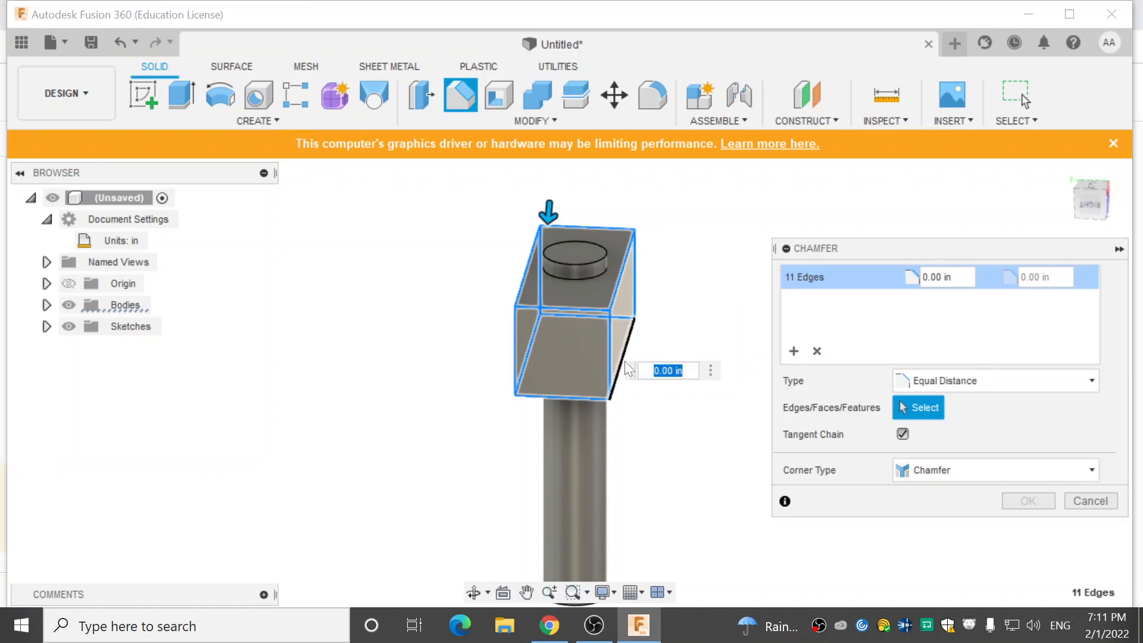
pyautogui.click(622, 361)
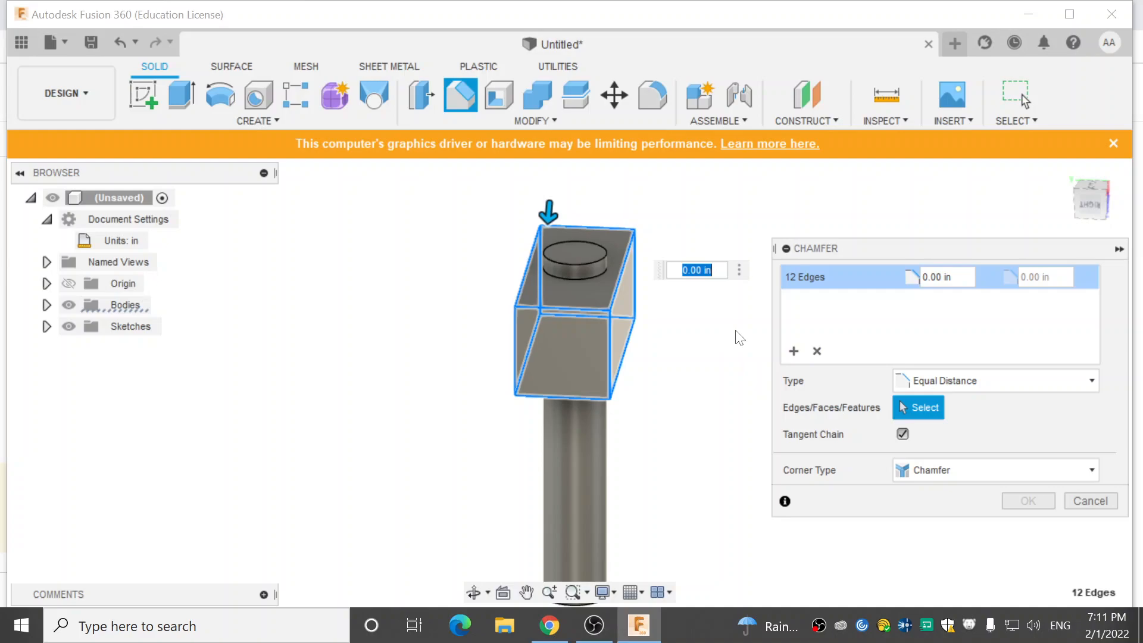
# Pull the chamfer on the block's twelve edges inward to a distance of 1.00 in.
pyautogui.moveTo(1094, 199)
pyautogui.mouseDown()
pyautogui.moveTo(1068, 207)
pyautogui.moveTo(988, 181)
pyautogui.moveTo(959, 205)
pyautogui.moveTo(1006, 196)
pyautogui.moveTo(1059, 219)
pyautogui.mouseUp()
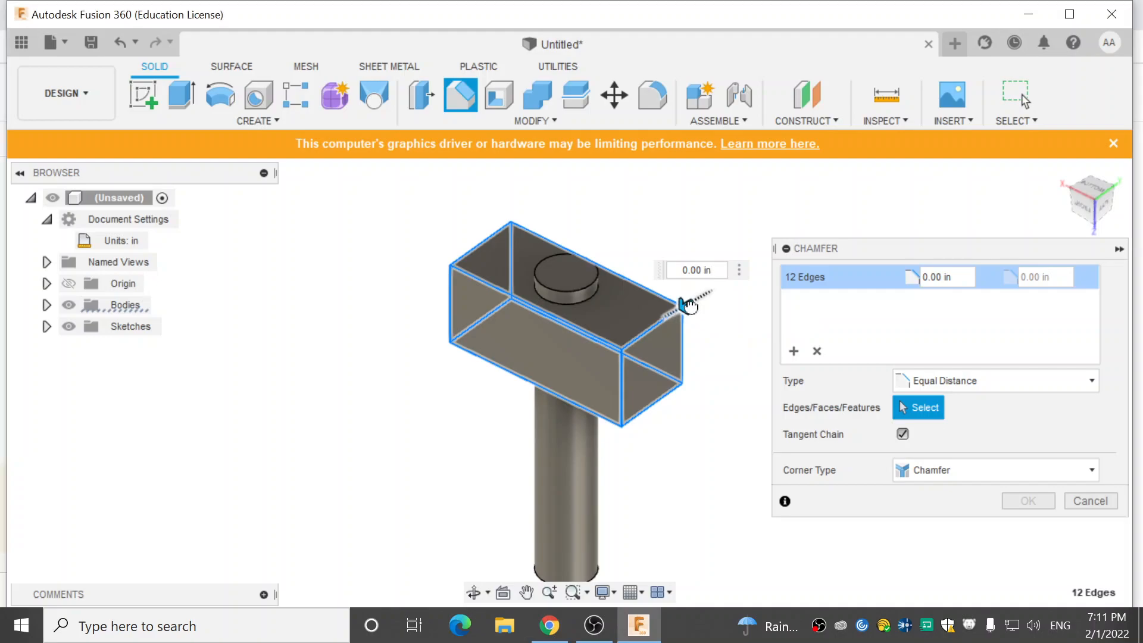
pyautogui.moveTo(691, 306); pyautogui.dragTo(684, 311)
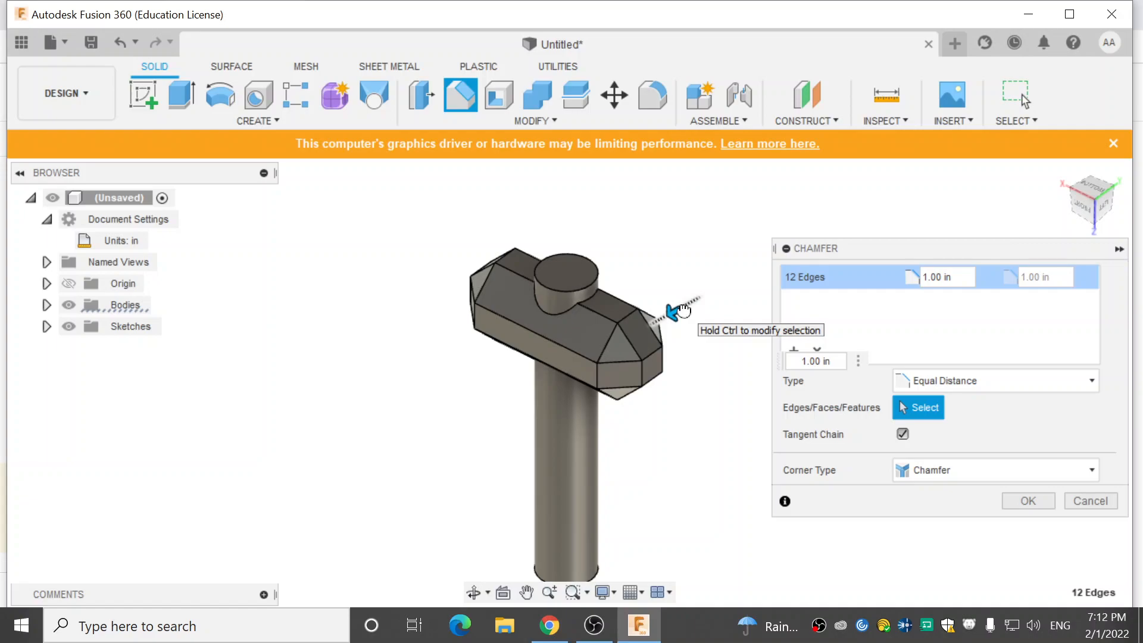
pyautogui.click(683, 311)
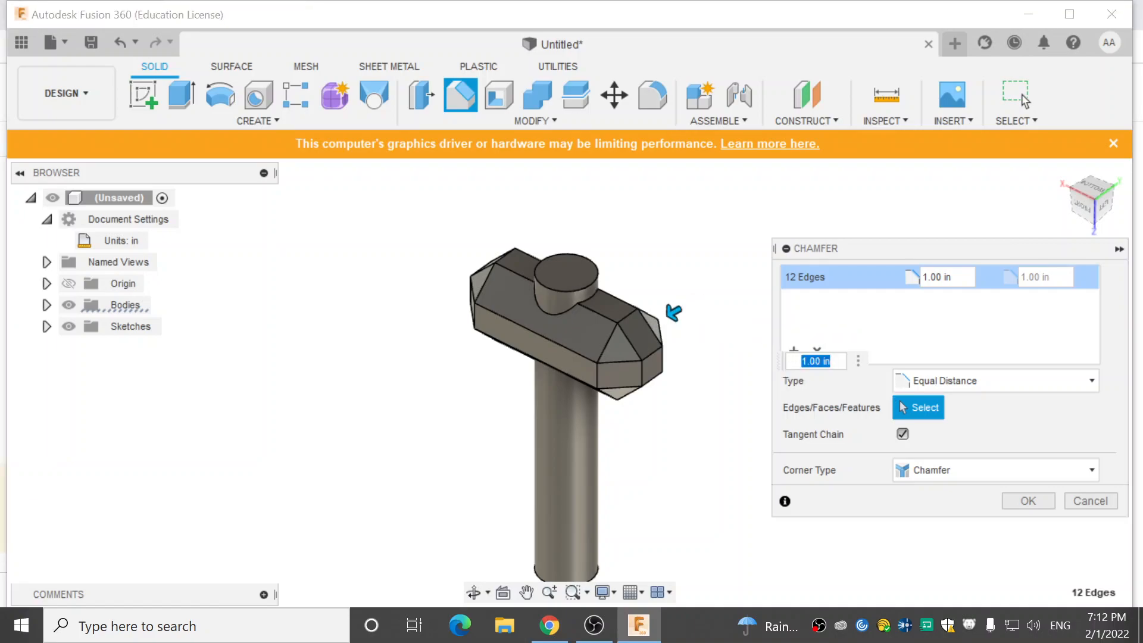
# Try a chamfer distance of 0.5 in on the block's edges and reduce it to 0.25 in.
pyautogui.click(798, 359)
pyautogui.press('Delete')
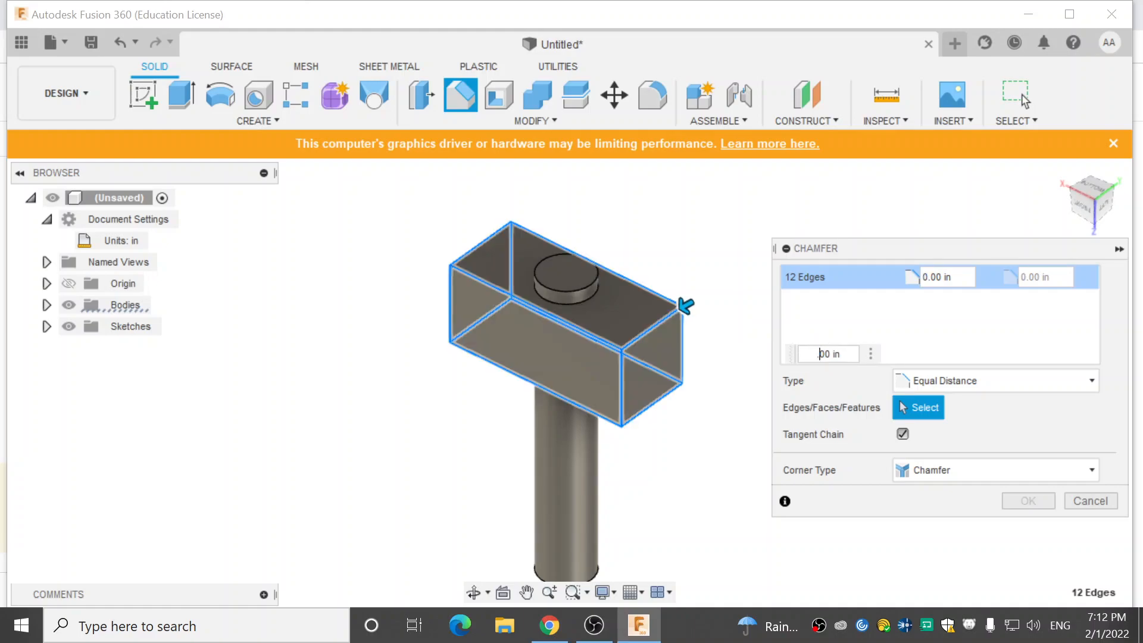
pyautogui.press('Right')
pyautogui.write('5')
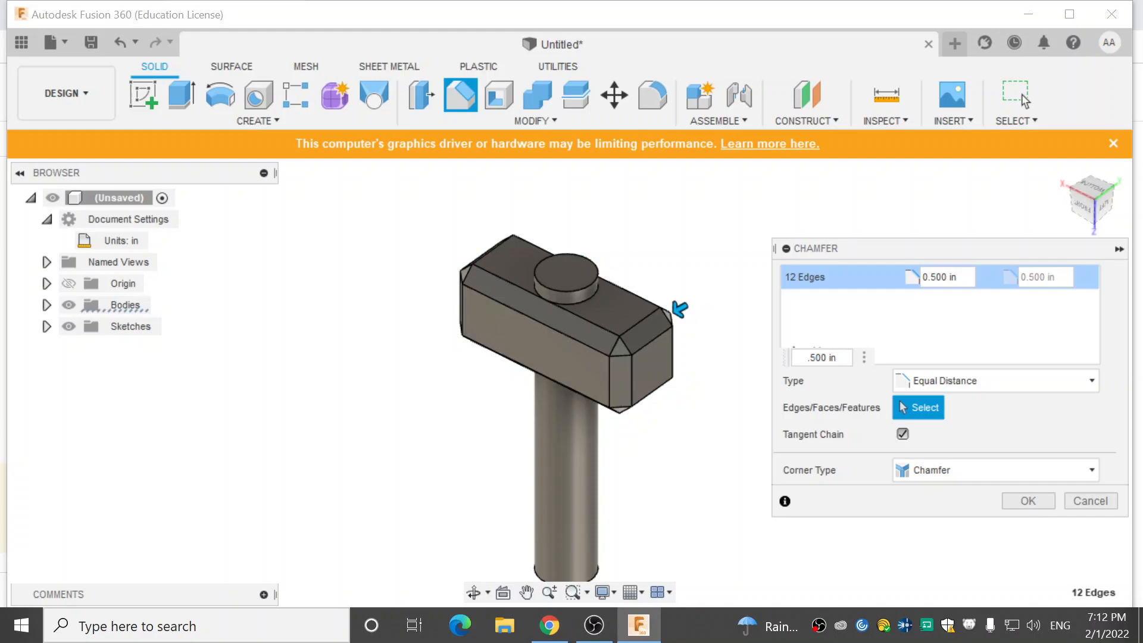
pyautogui.press('Left')
pyautogui.write('2')
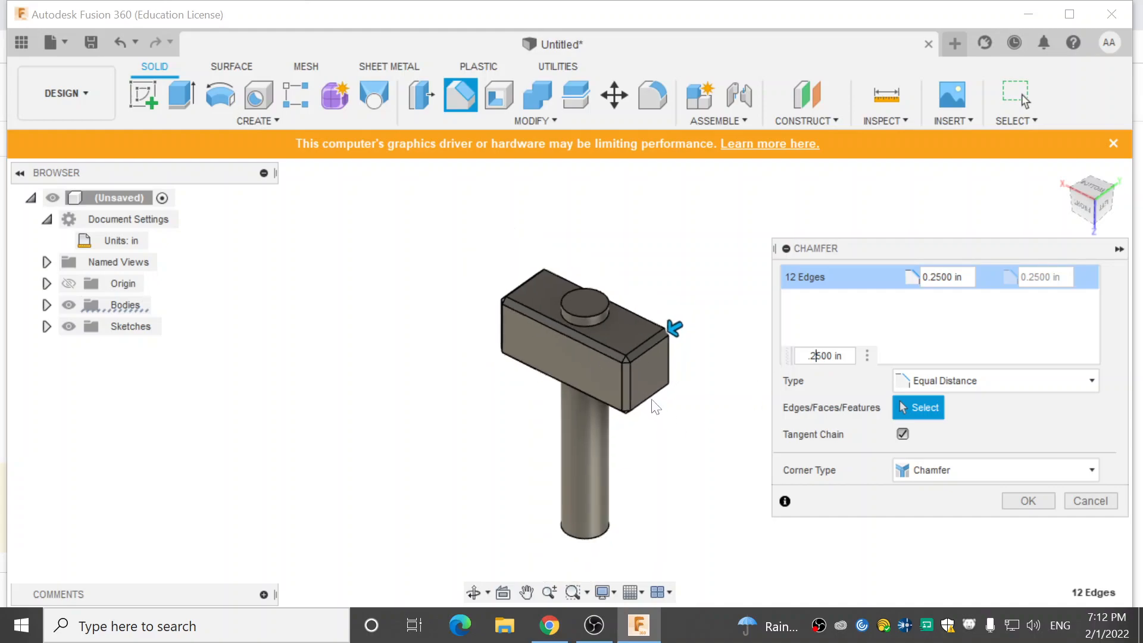
# Reduce the chamfer distance on the block's twelve edges to 0.20 in and complete the chamfer.
pyautogui.scroll(6, 652, 337)
pyautogui.scroll(-5, 605, 381)
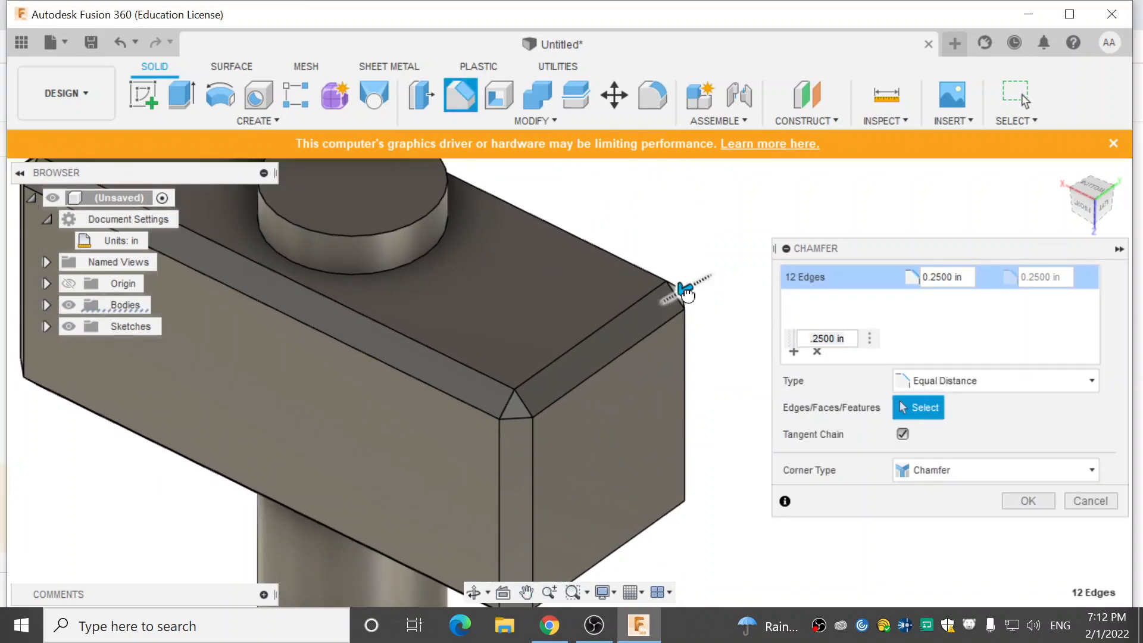
pyautogui.moveTo(678, 288); pyautogui.dragTo(689, 294)
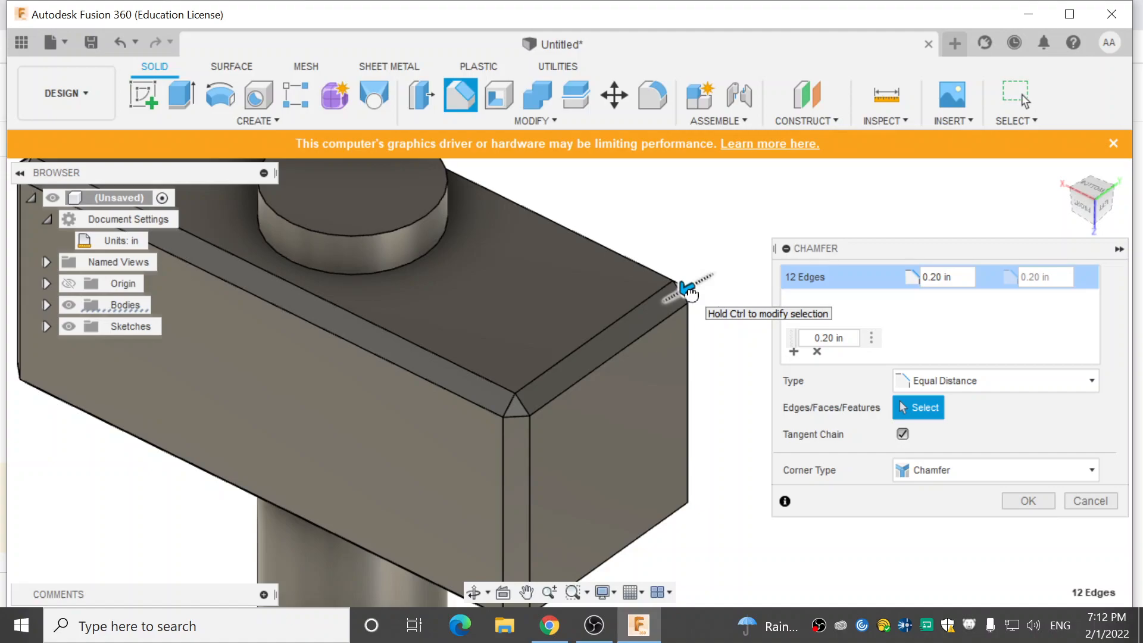
pyautogui.moveTo(689, 292)
pyautogui.mouseDown()
pyautogui.moveTo(672, 294)
pyautogui.moveTo(691, 293)
pyautogui.mouseUp()
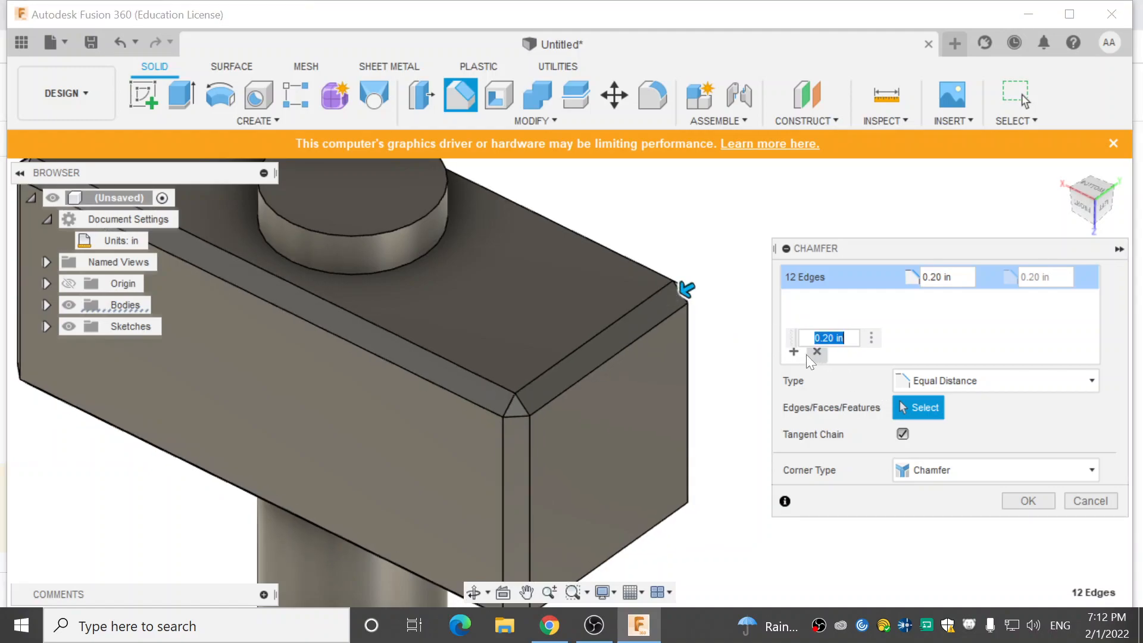
pyautogui.scroll(-4, 714, 452)
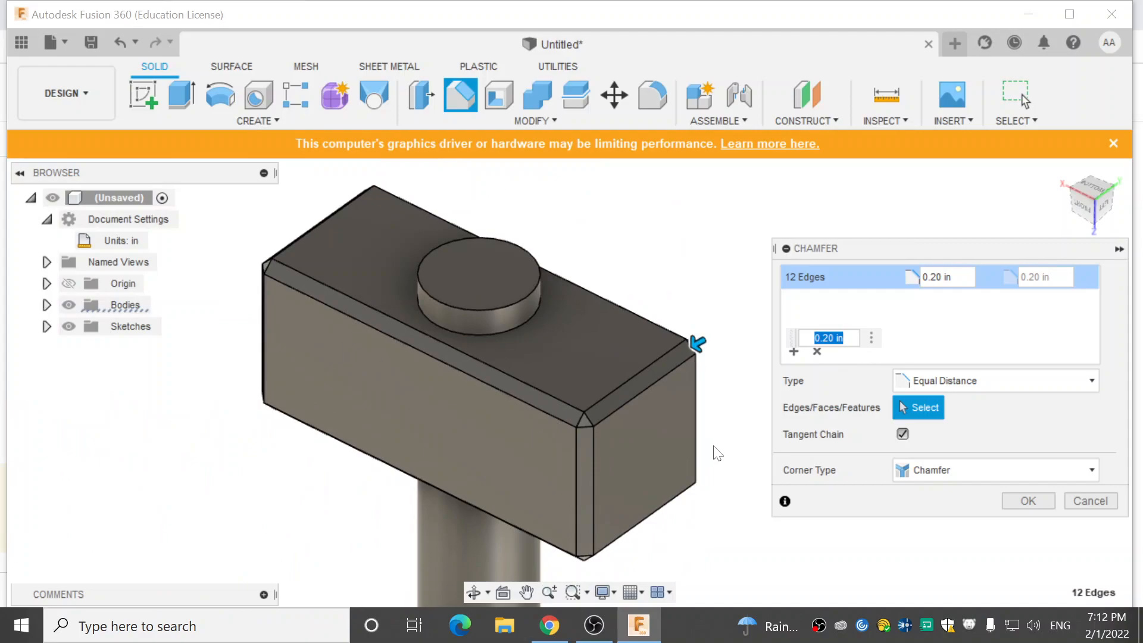
pyautogui.moveTo(718, 453); pyautogui.dragTo(712, 391, button='middle')
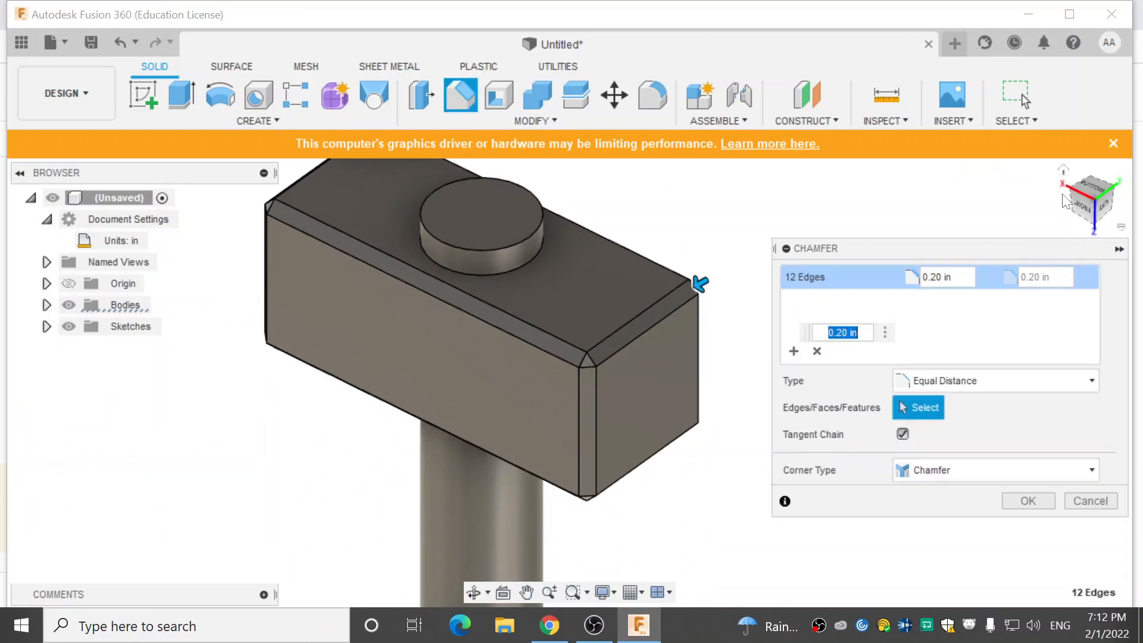
pyautogui.moveTo(1087, 201)
pyautogui.mouseDown()
pyautogui.moveTo(1021, 194)
pyautogui.moveTo(1084, 202)
pyautogui.mouseUp()
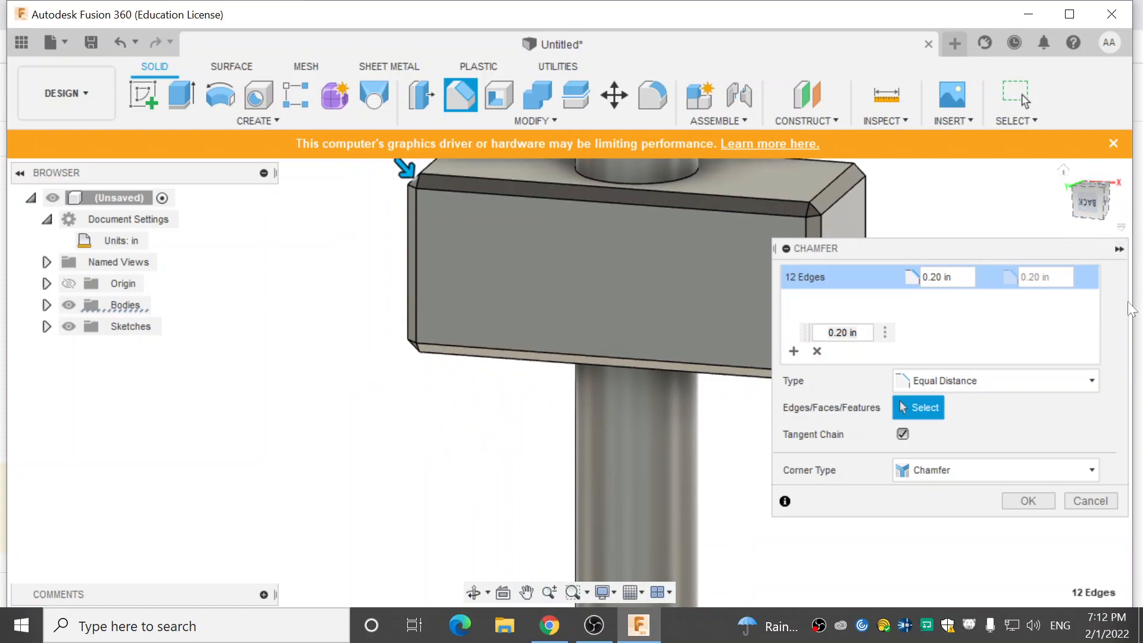
pyautogui.click(1026, 501)
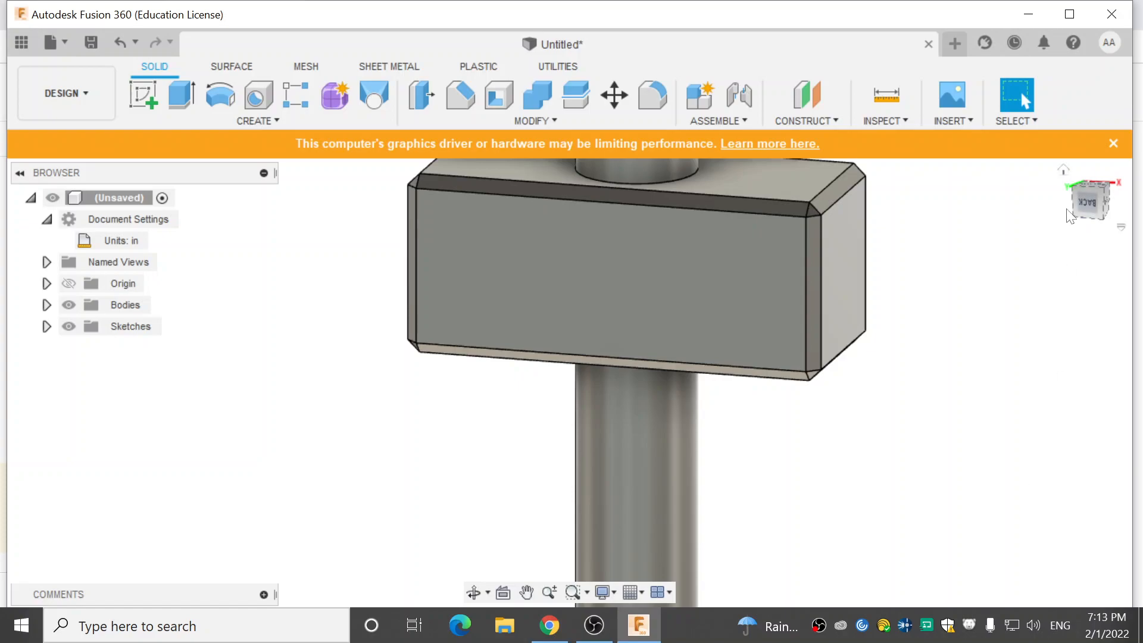
# Try a 0.2 in Equal Distance chamfer on the outer circular edge of the short stub and cancel it.
pyautogui.moveTo(1085, 208)
pyautogui.mouseDown()
pyautogui.moveTo(1076, 221)
pyautogui.moveTo(1003, 199)
pyautogui.moveTo(979, 217)
pyautogui.moveTo(1081, 224)
pyautogui.mouseUp()
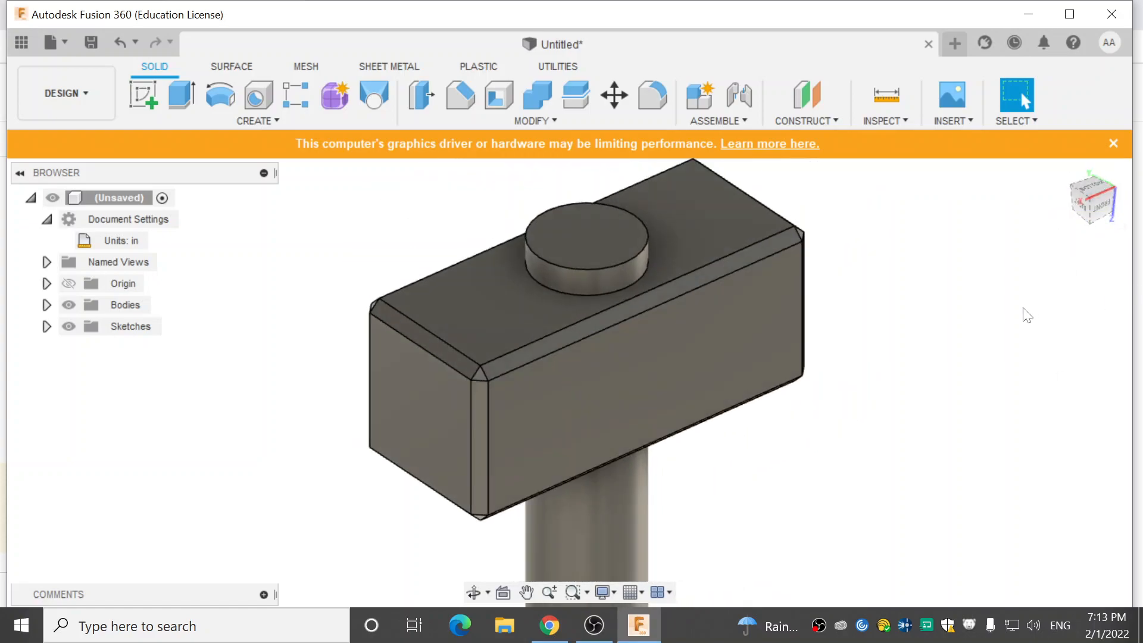
pyautogui.scroll(-1, 1023, 314)
pyautogui.moveTo(1023, 313)
pyautogui.mouseDown(button='middle')
pyautogui.moveTo(1038, 345)
pyautogui.moveTo(1021, 320)
pyautogui.mouseUp(button='middle')
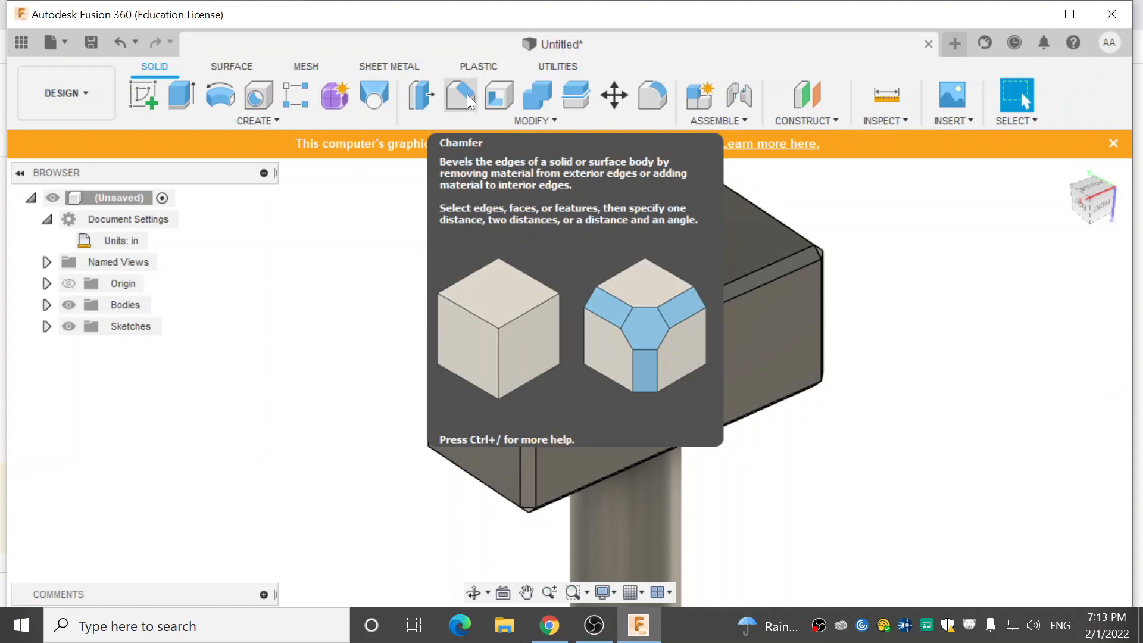
pyautogui.click(467, 98)
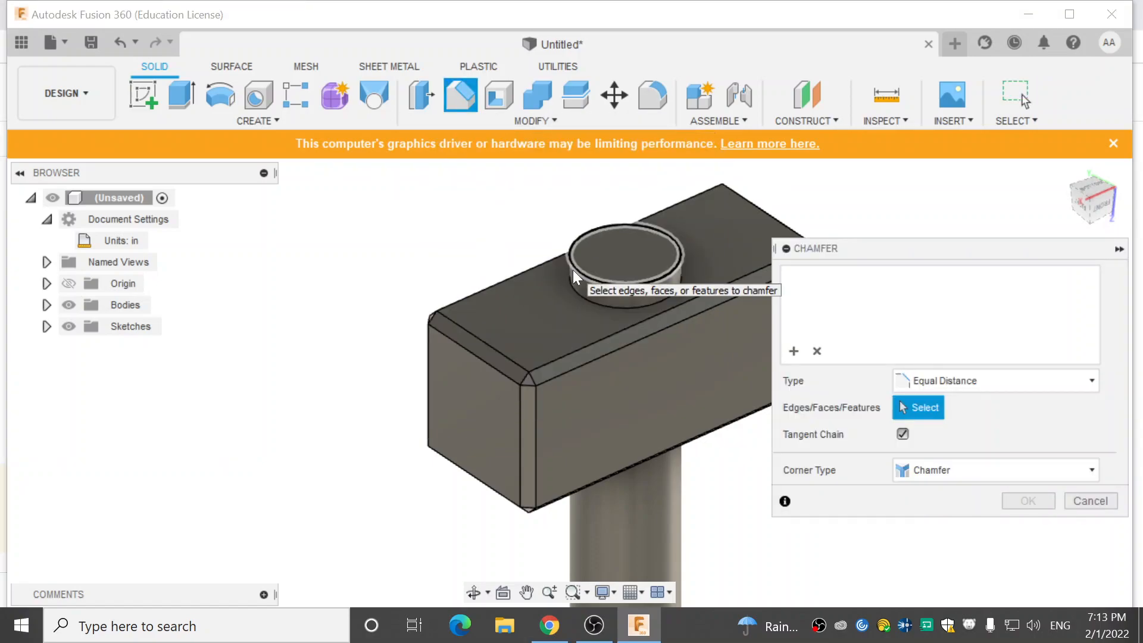
pyautogui.click(670, 274)
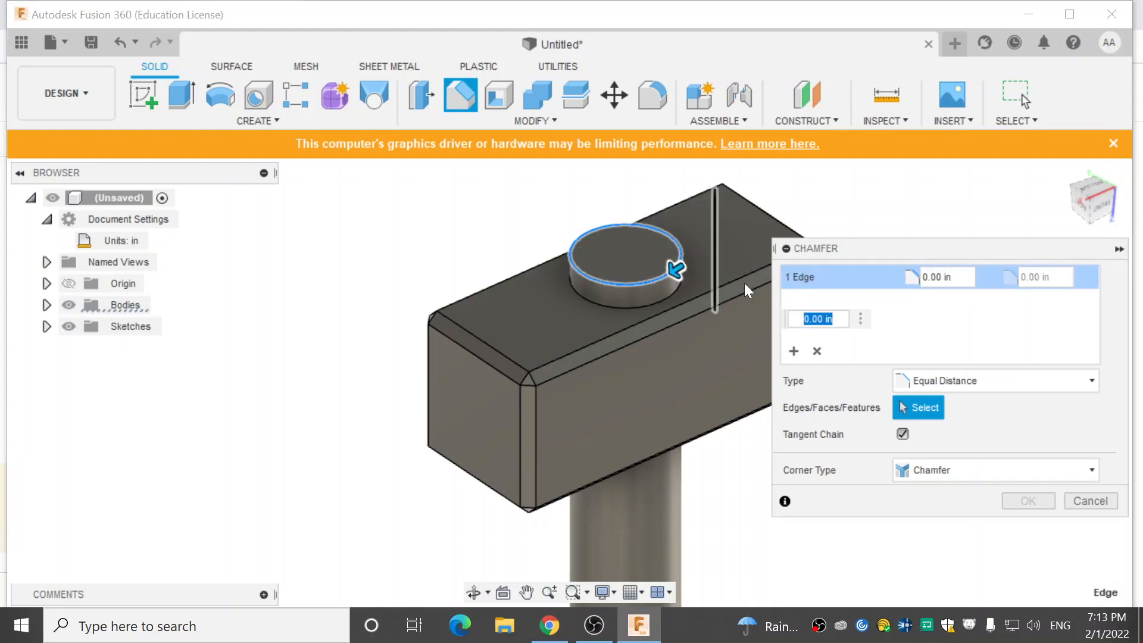
pyautogui.click(827, 319)
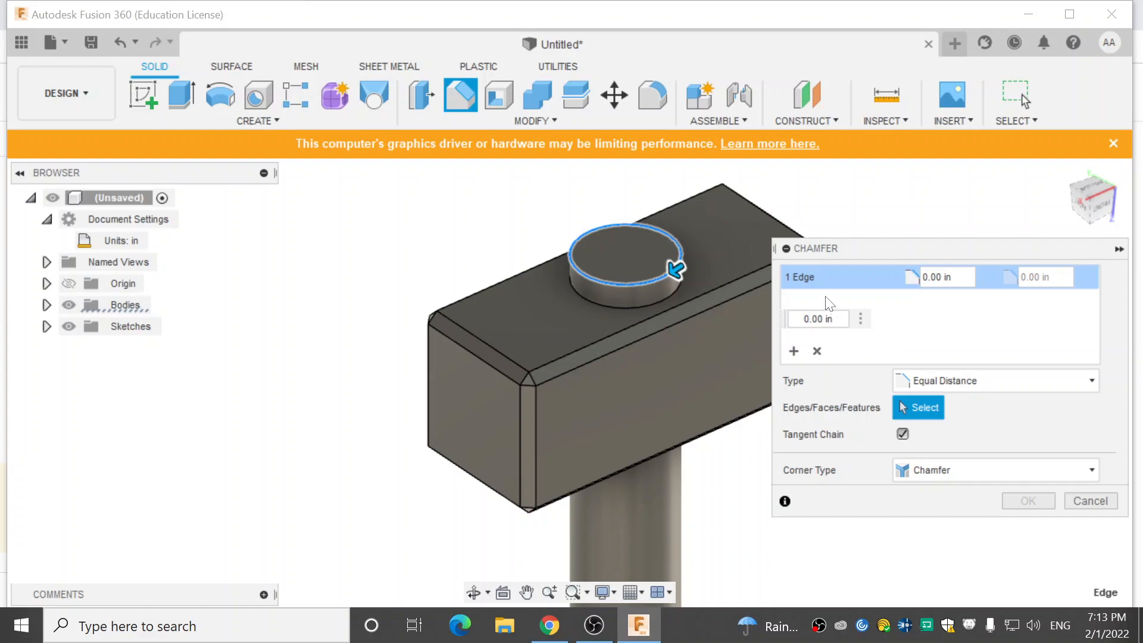
pyautogui.write('2')
pyautogui.press('Return')
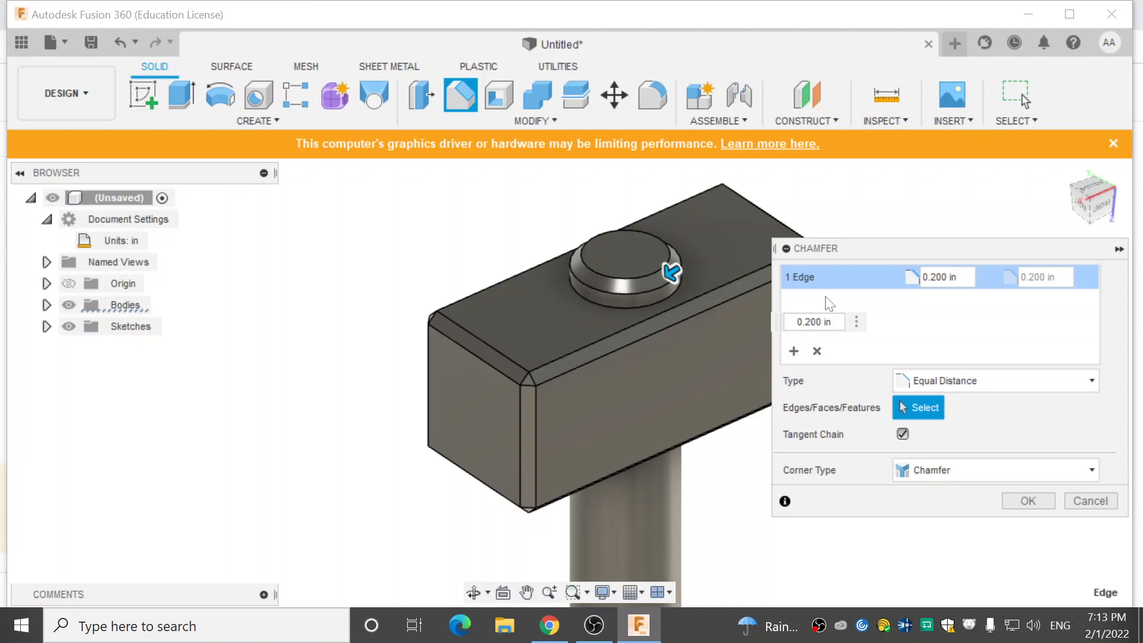
pyautogui.click(1095, 498)
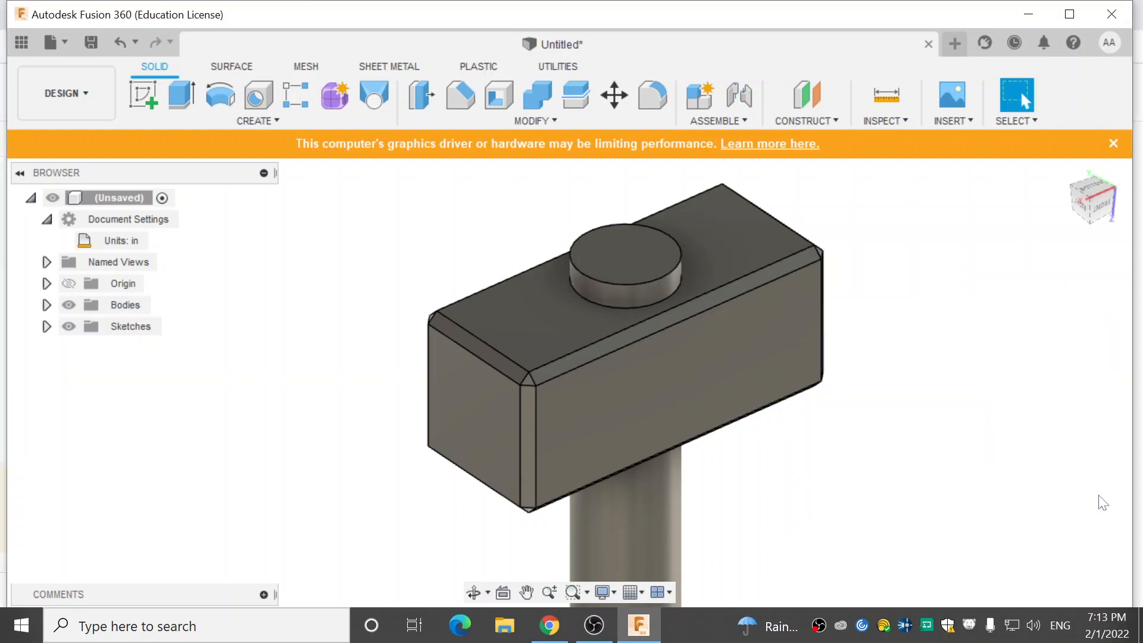
# Examine the chamfered hammer from the handle side, the home view, the front and the right.
pyautogui.click(1098, 205)
pyautogui.moveTo(570, 384)
pyautogui.keyDown('shift'); pyautogui.mouseDown(button='middle')
pyautogui.moveTo(452, 322)
pyautogui.moveTo(357, 381)
pyautogui.moveTo(369, 408)
pyautogui.moveTo(488, 380)
pyautogui.mouseUp(button='middle'); pyautogui.keyUp('shift')
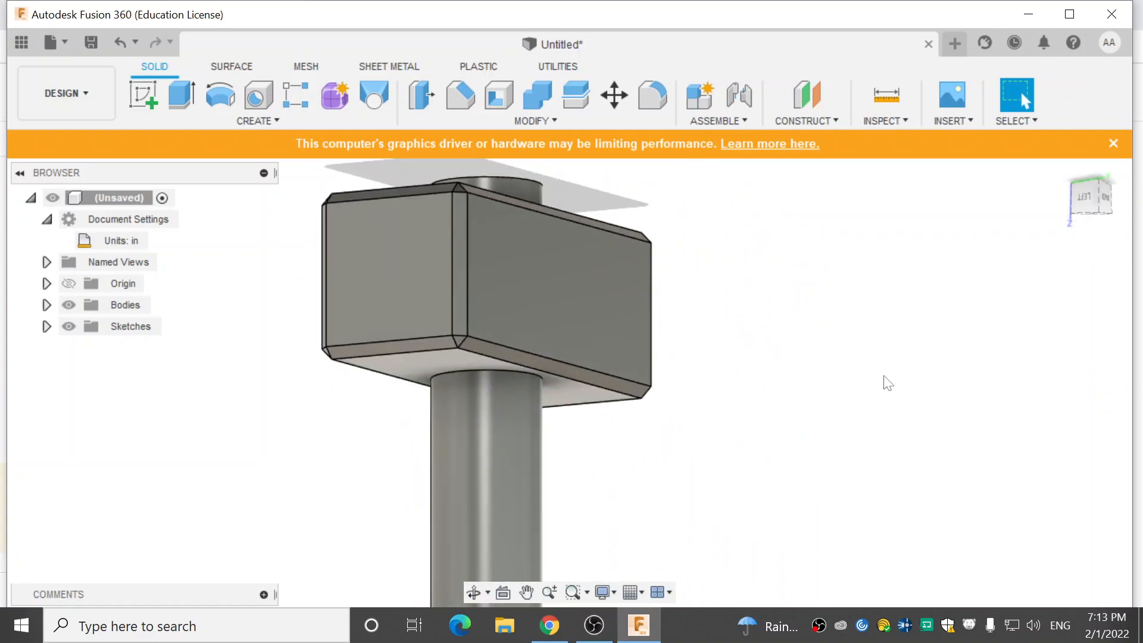
pyautogui.scroll(2, 884, 376)
pyautogui.scroll(-4, 884, 376)
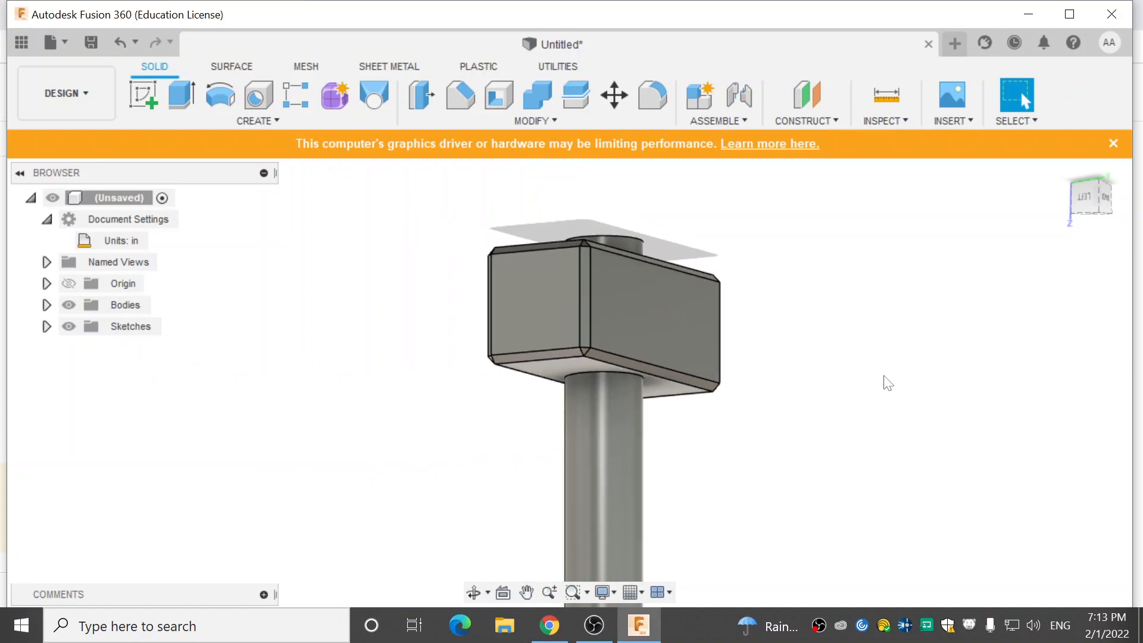
pyautogui.moveTo(938, 392); pyautogui.dragTo(1043, 294, button='middle')
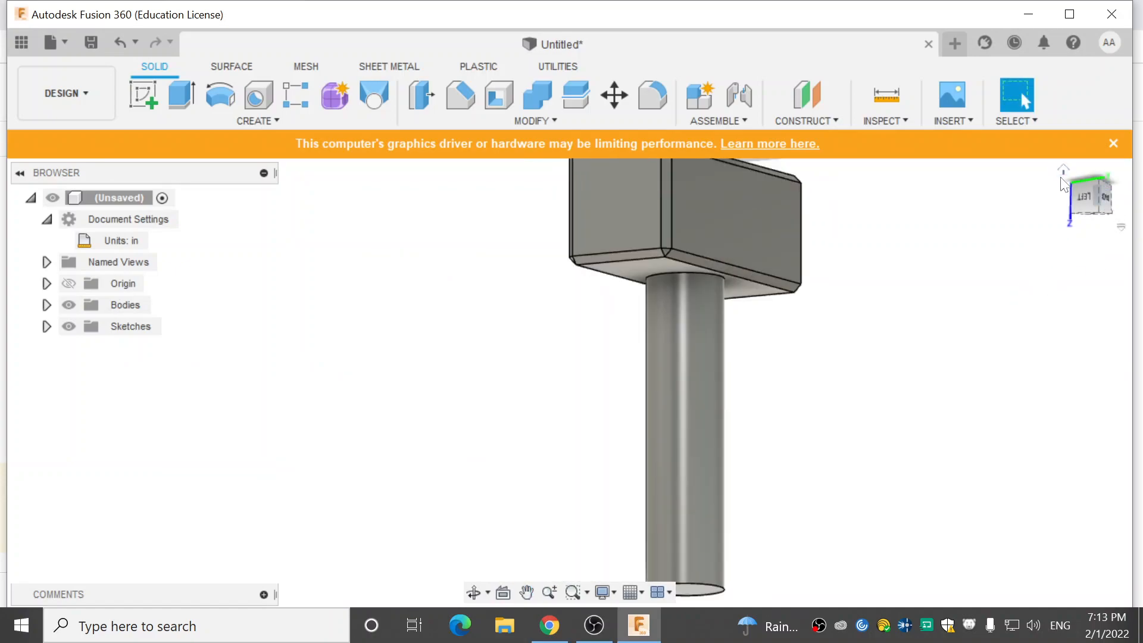
pyautogui.click(1063, 170)
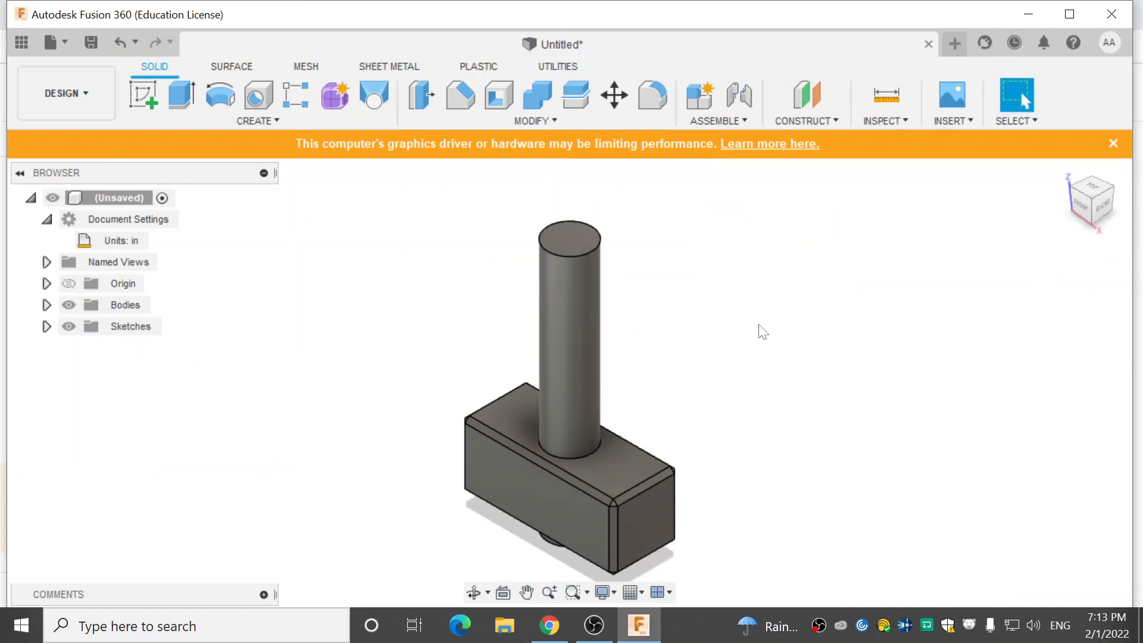
pyautogui.click(1093, 204)
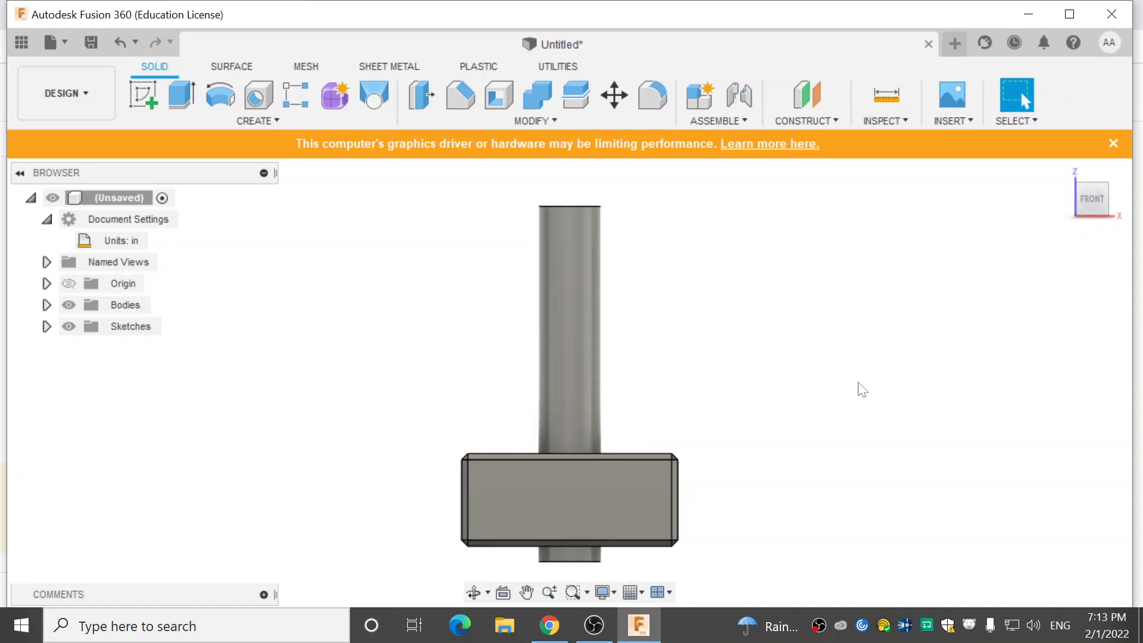
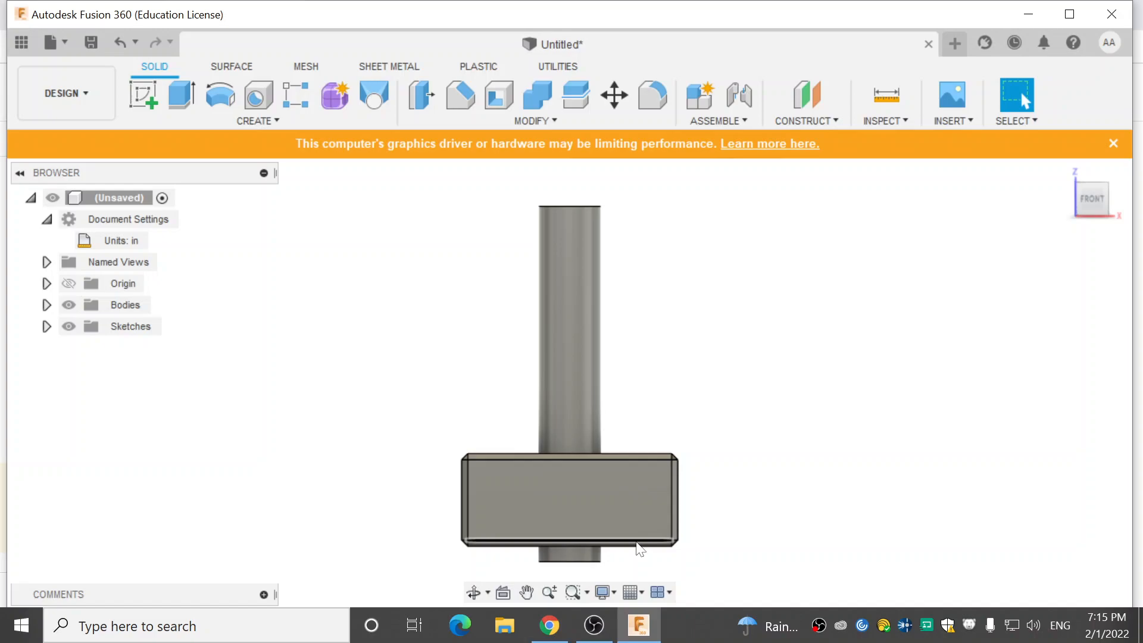
pyautogui.click(1064, 169)
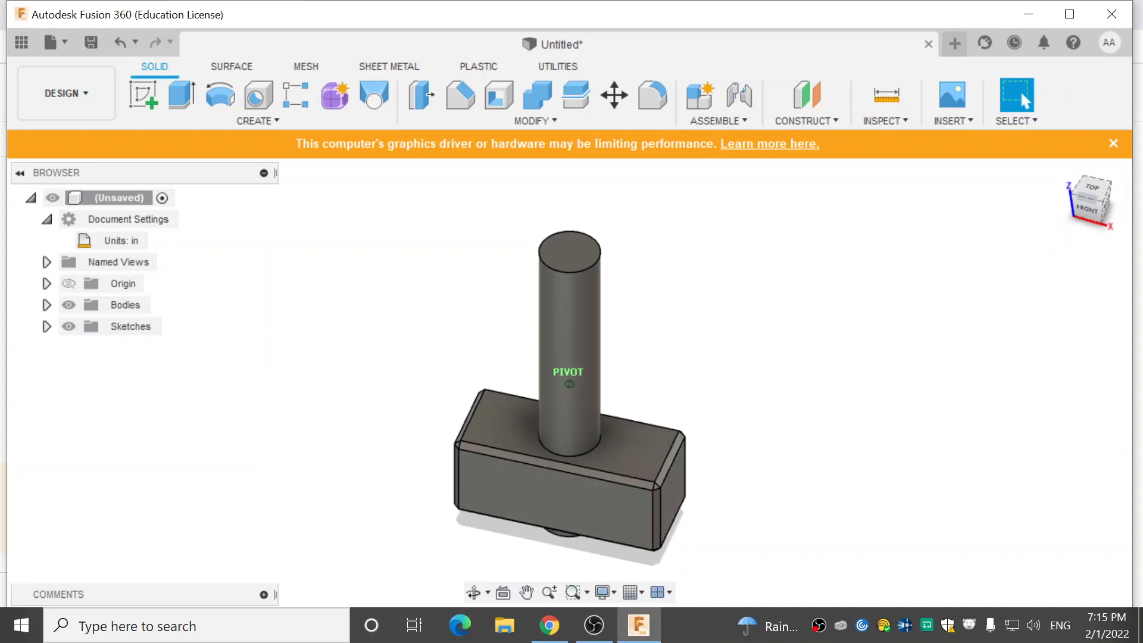
pyautogui.moveTo(1087, 197); pyautogui.dragTo(1092, 194)
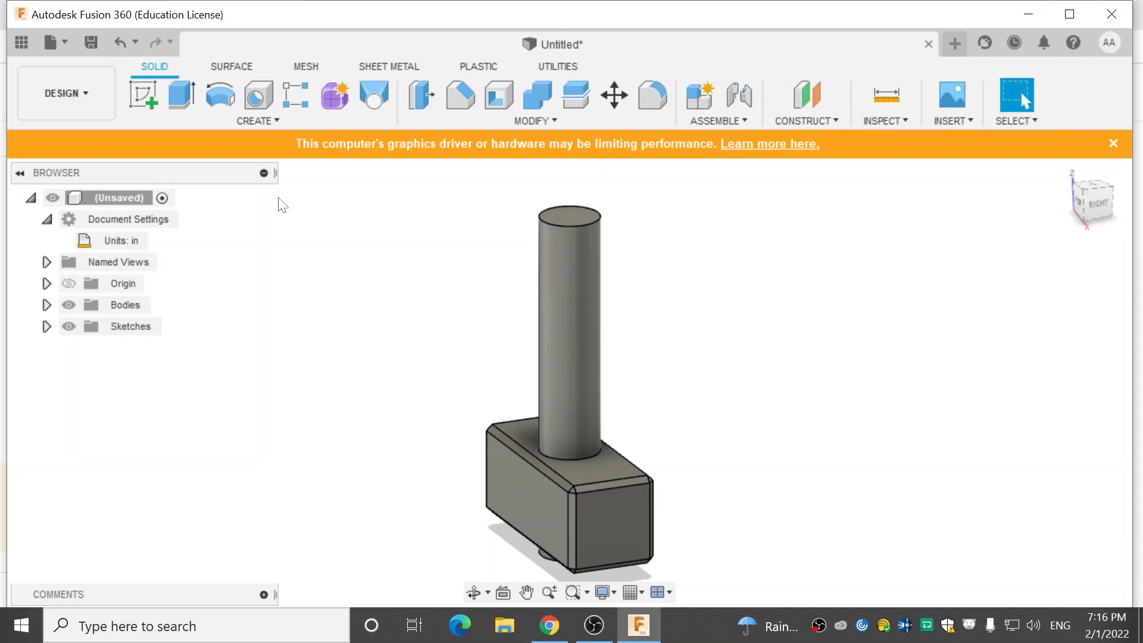
# Look over the available workspaces, including Manufacture, and examine the hammer from the front and from above.
pyautogui.click(72, 94)
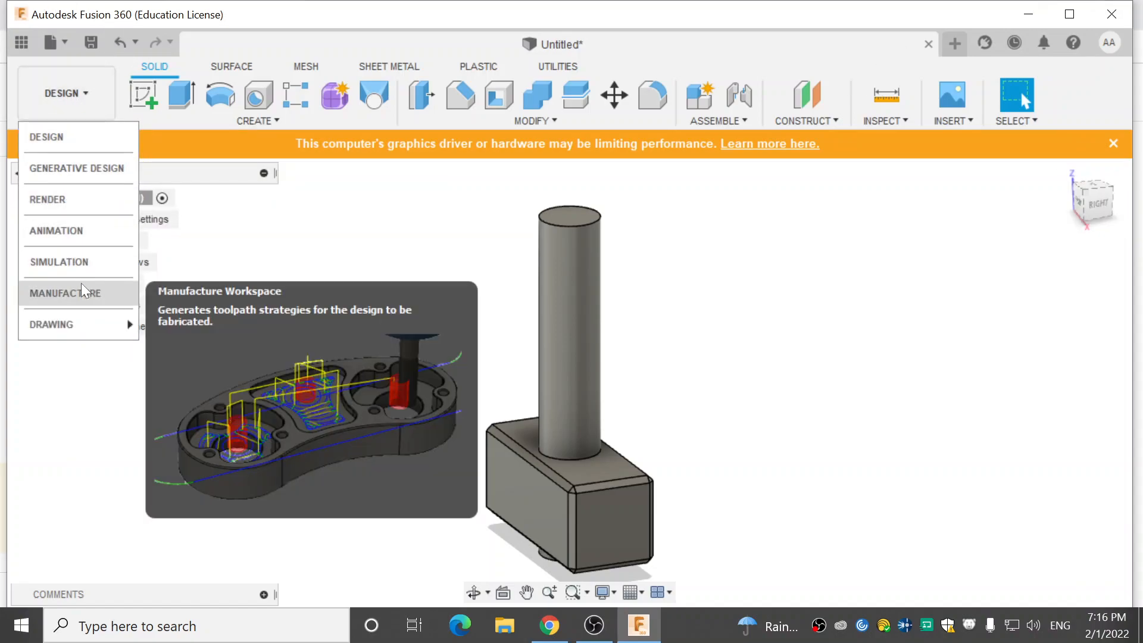
pyautogui.moveTo(84, 323)
pyautogui.click(448, 335)
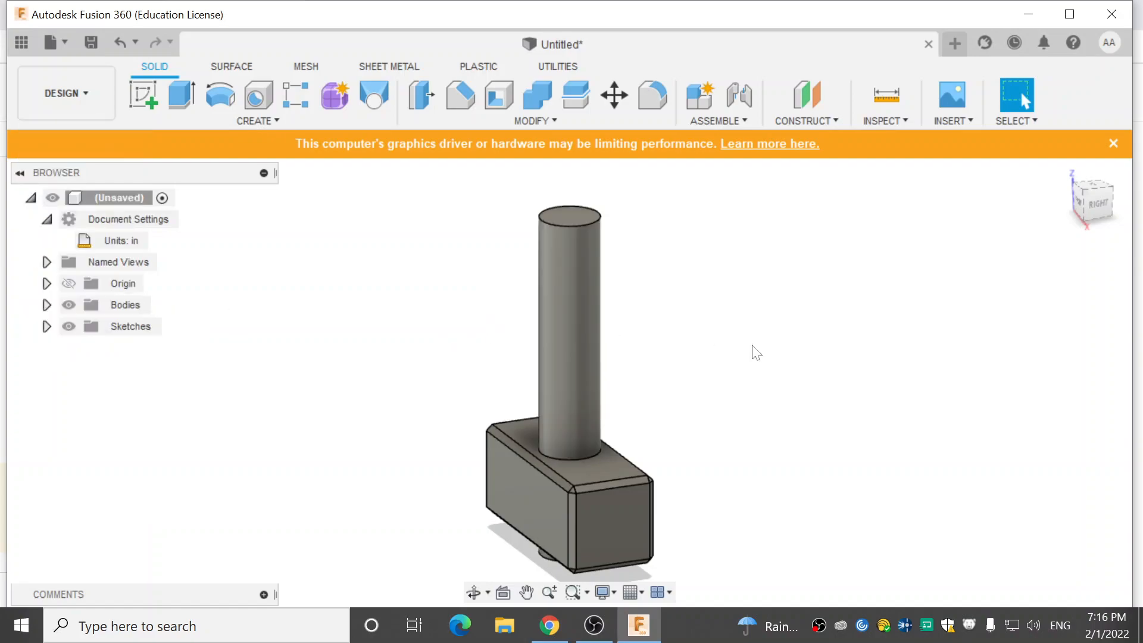
pyautogui.keyDown('shift'); pyautogui.moveTo(833, 322); pyautogui.dragTo(776, 337, button='middle'); pyautogui.keyUp('shift')
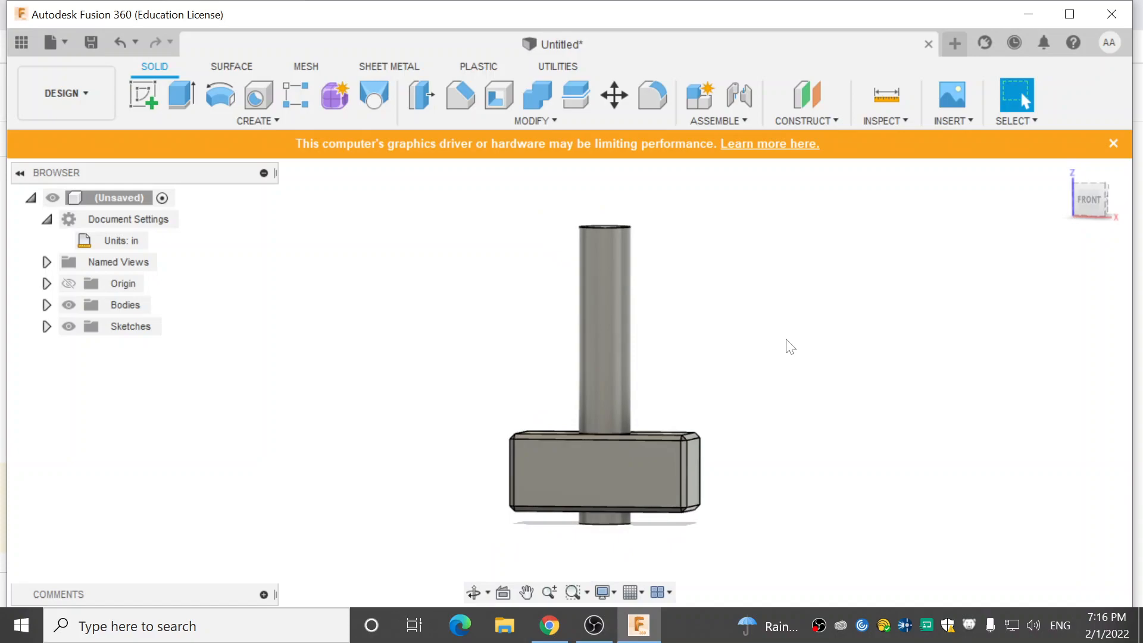
pyautogui.keyDown('shift'); pyautogui.moveTo(773, 293); pyautogui.dragTo(772, 325, button='middle'); pyautogui.keyUp('shift')
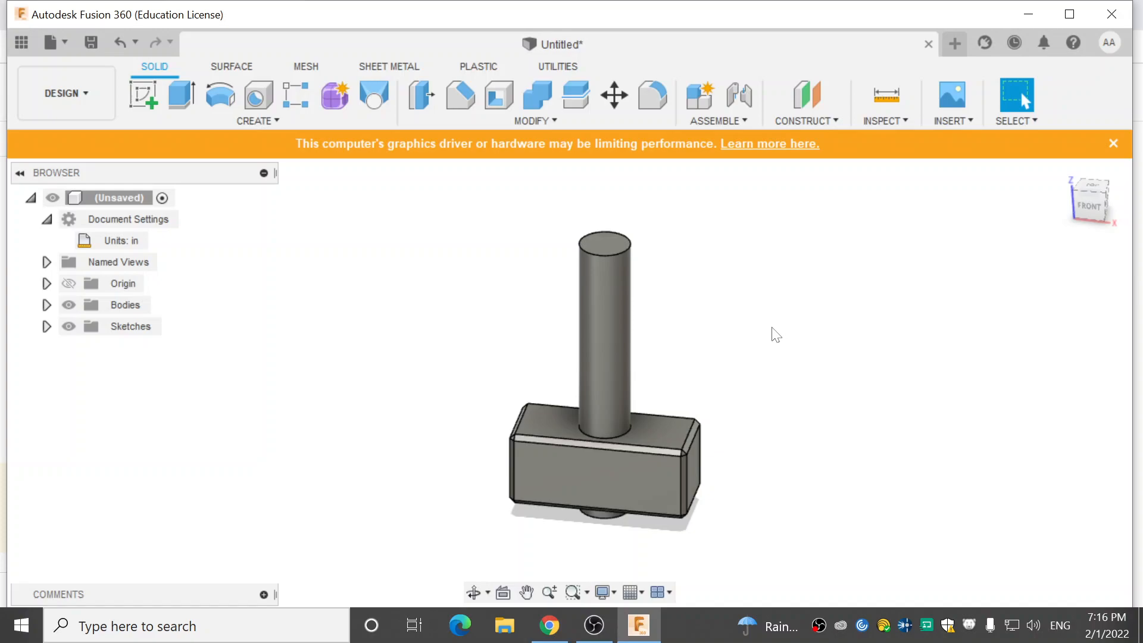
pyautogui.keyDown('shift'); pyautogui.moveTo(691, 265); pyautogui.dragTo(691, 295, button='middle'); pyautogui.keyUp('shift')
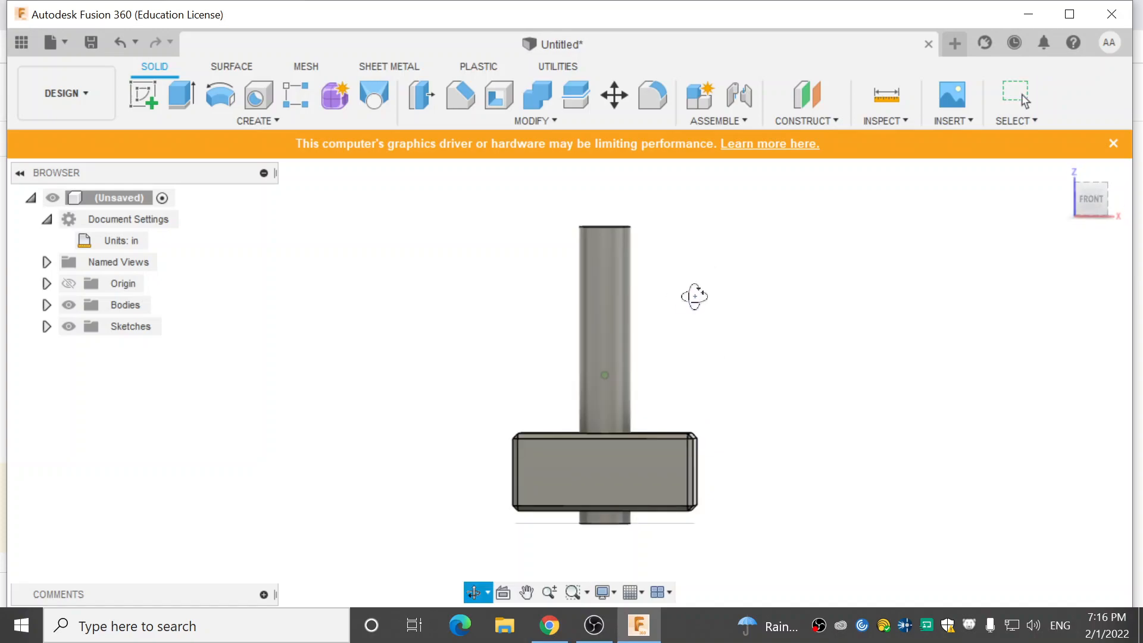
pyautogui.keyDown('shift'); pyautogui.moveTo(1083, 331); pyautogui.dragTo(893, 351, button='middle'); pyautogui.keyUp('shift')
pyautogui.click(1086, 199)
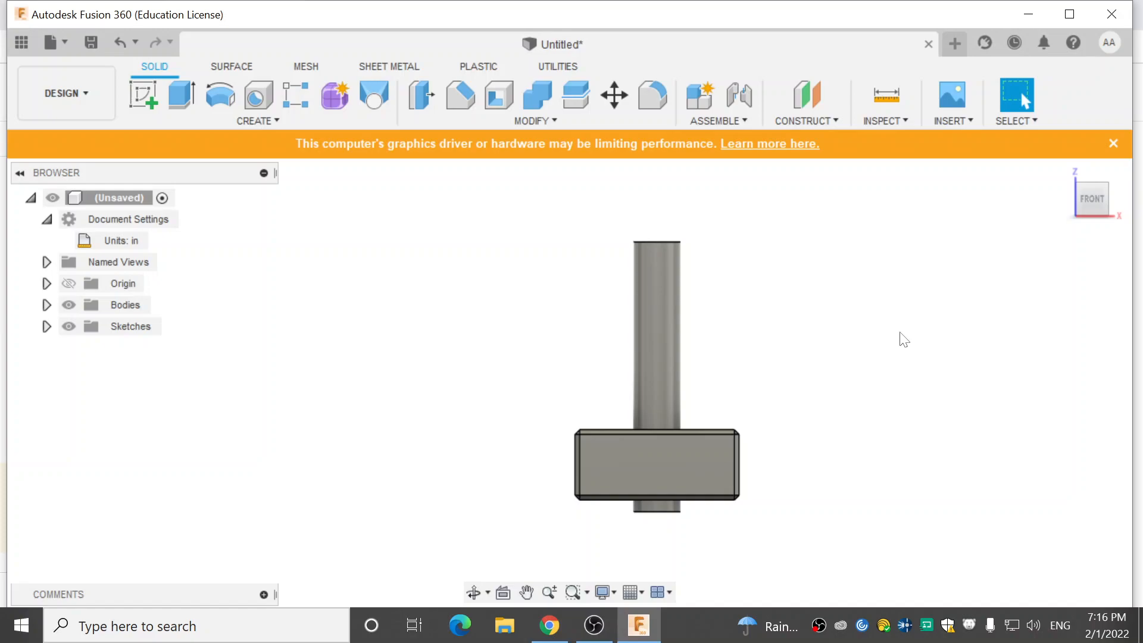
pyautogui.keyDown('shift'); pyautogui.moveTo(1048, 351); pyautogui.dragTo(1043, 464, button='middle'); pyautogui.keyUp('shift')
pyautogui.click(1091, 198)
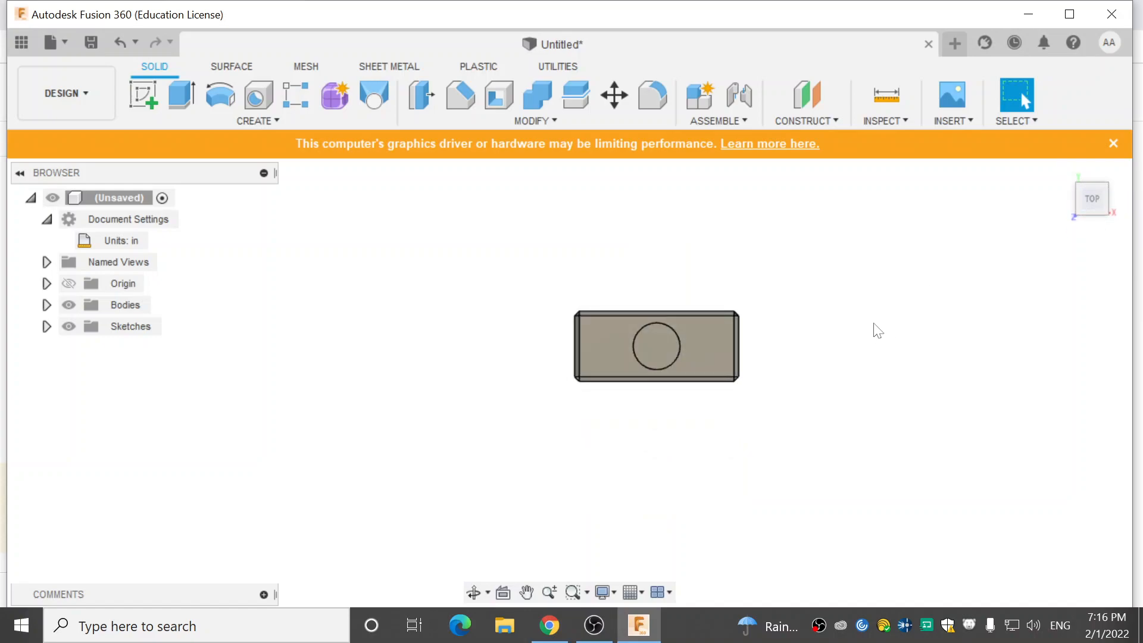
pyautogui.moveTo(701, 476); pyautogui.dragTo(706, 397, button='middle')
# Look at the workspace option for making a drawing from the design and view the hammer from the front.
pyautogui.click(54, 90)
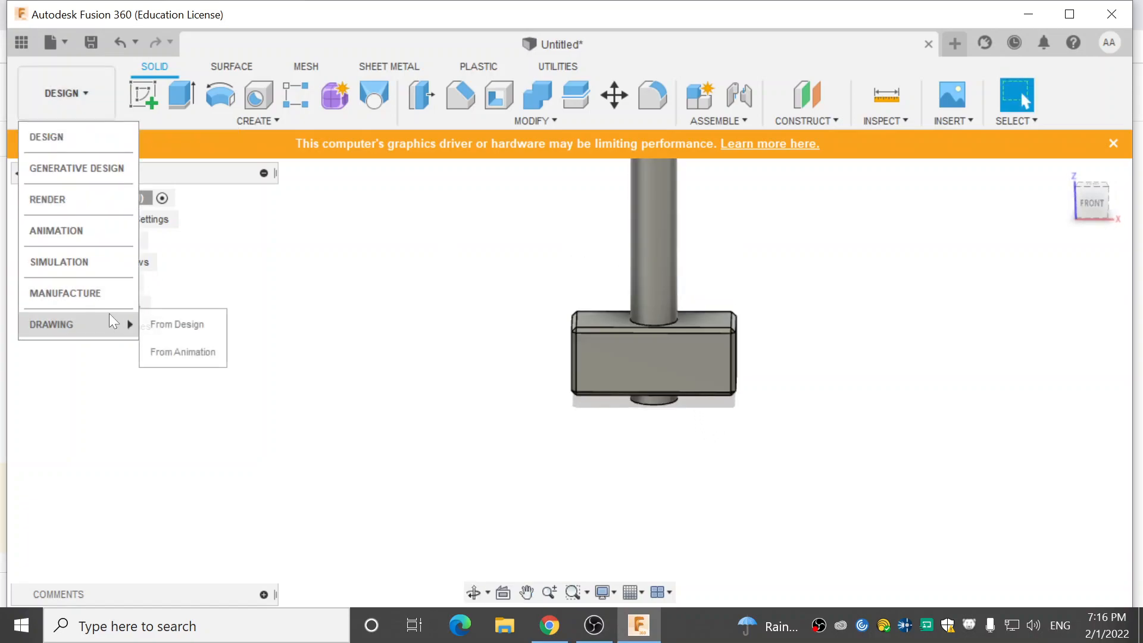
pyautogui.moveTo(137, 324)
pyautogui.click(188, 321)
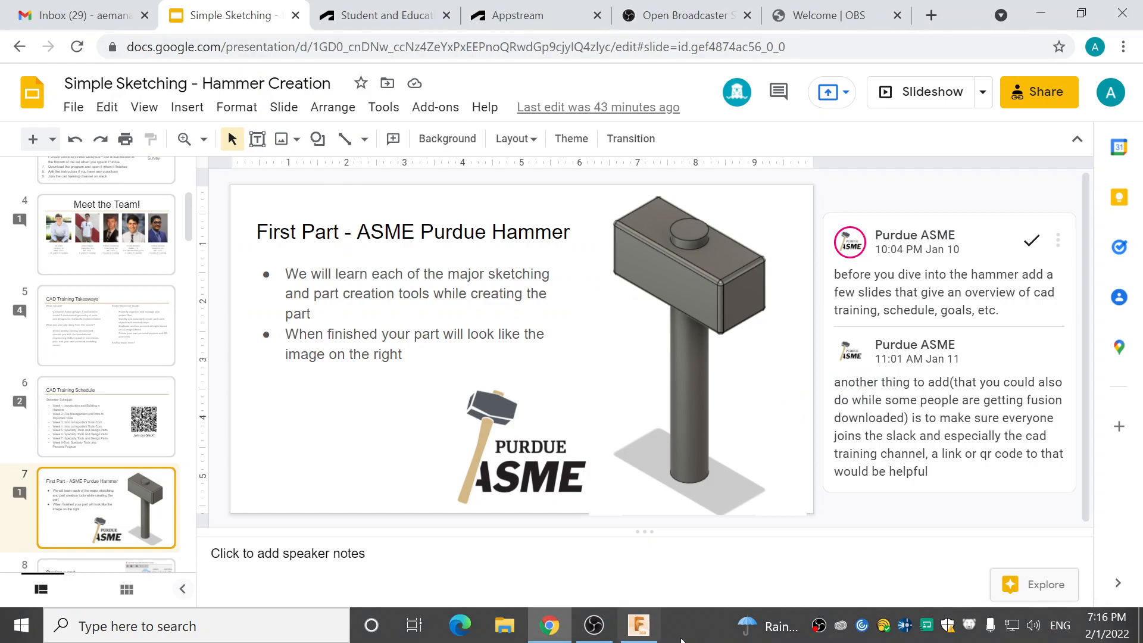
pyautogui.click(639, 625)
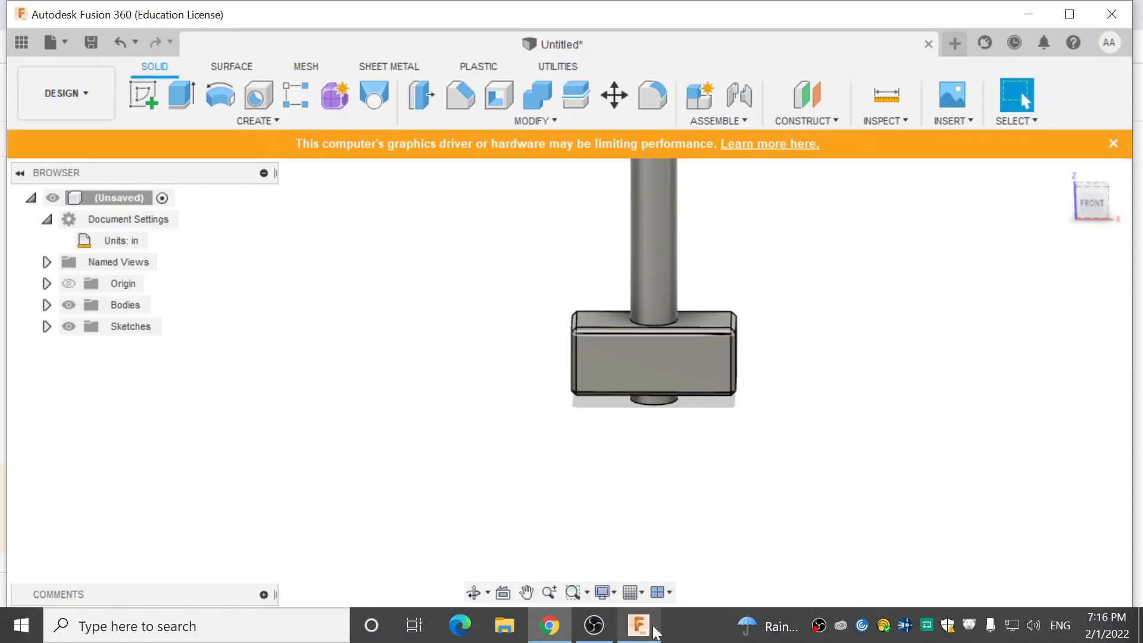
pyautogui.click(1089, 206)
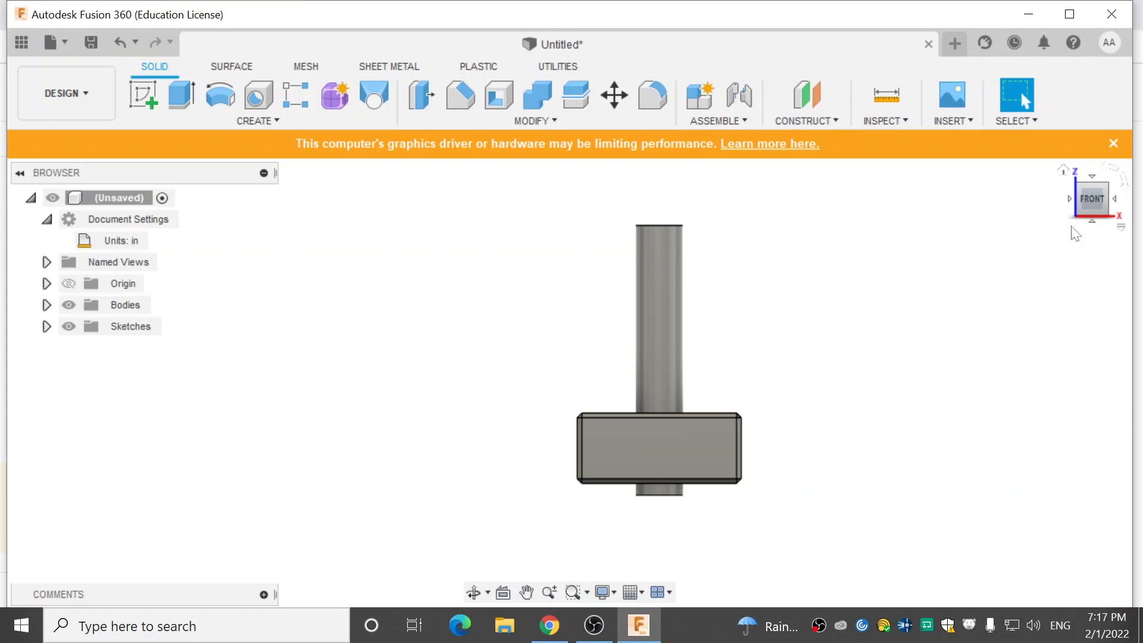
# Switch to the Google Slides presentation in Chrome and review the hammer instructions up to the "Selecting edges" slide.
pyautogui.click(564, 634)
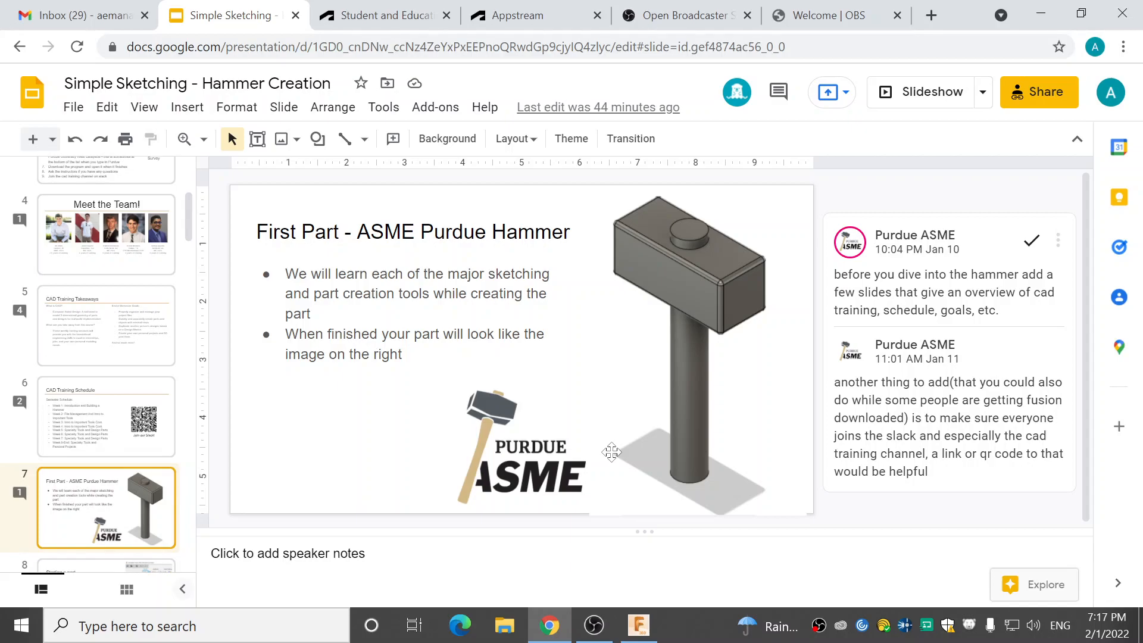
pyautogui.press('Down')
pyautogui.press('Down')
pyautogui.press('Down')
pyautogui.press('Down')
pyautogui.press('Down')
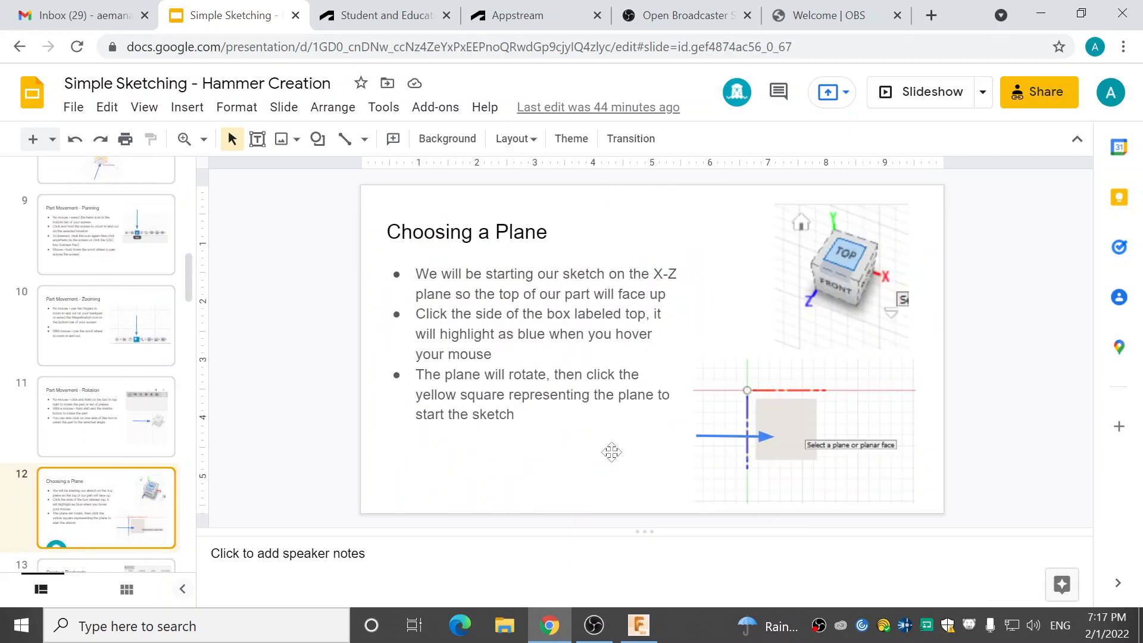
pyautogui.press('Down')
pyautogui.press('Down')
pyautogui.press('Down')
pyautogui.press('Down')
pyautogui.press('Down')
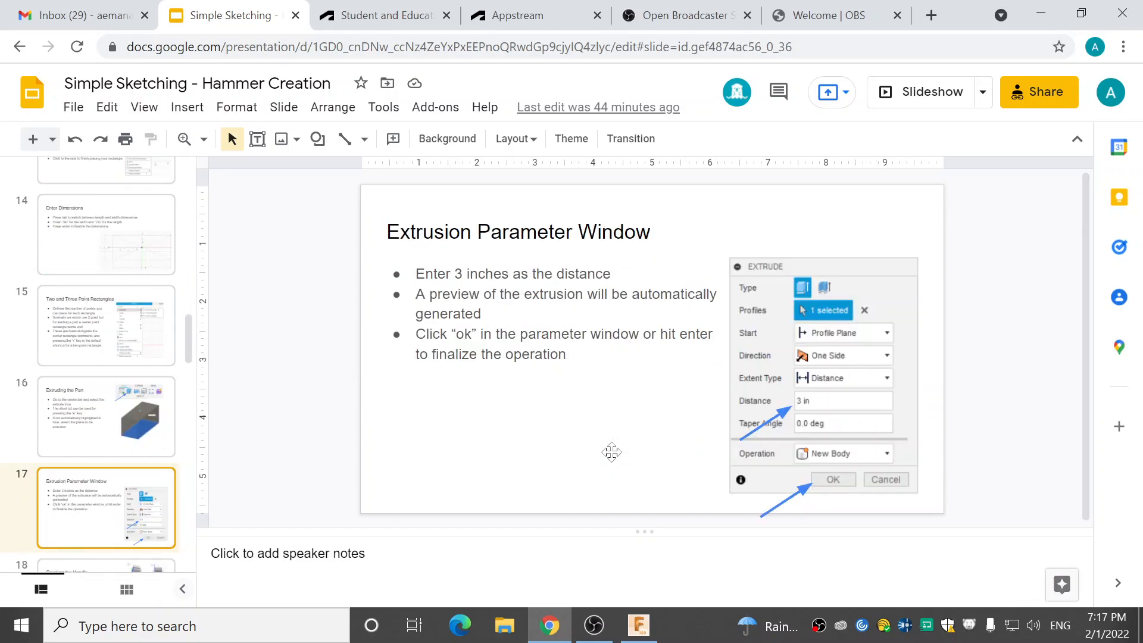
pyautogui.press('Down')
pyautogui.press('Down')
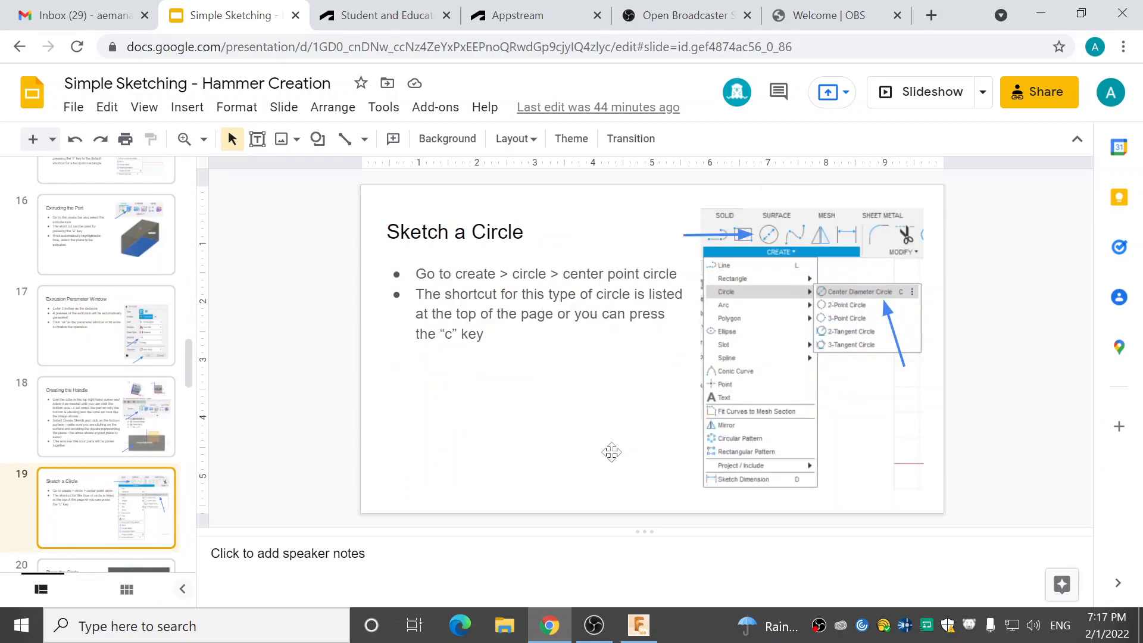
pyautogui.press('Down')
pyautogui.press('Down')
pyautogui.press('Down')
pyautogui.press('Down')
pyautogui.press('Down')
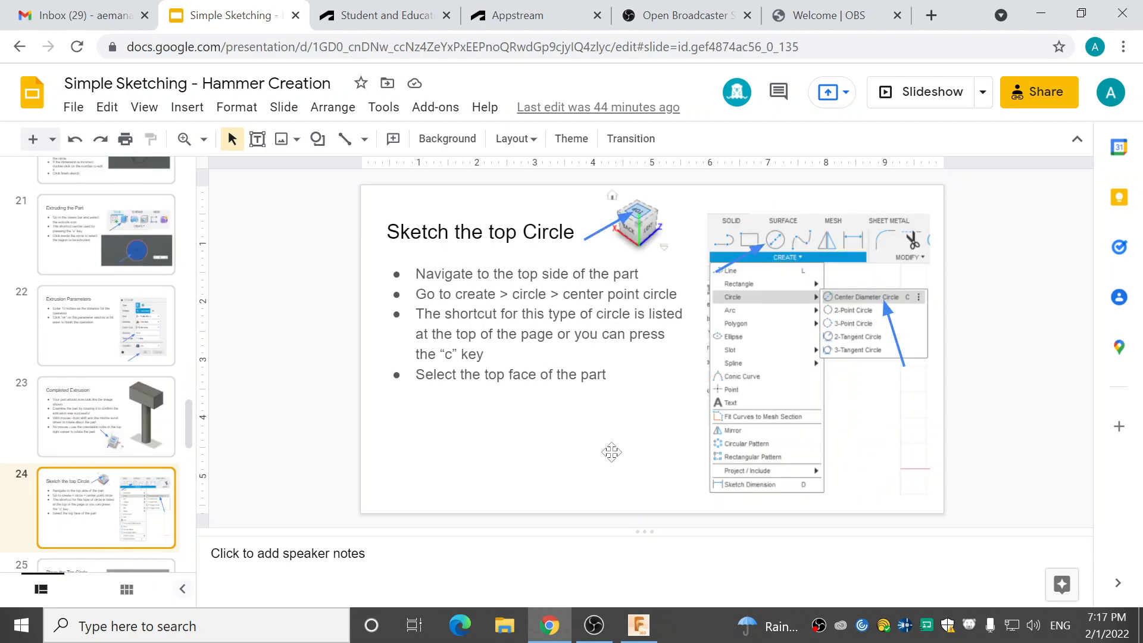
pyautogui.press('Down')
pyautogui.press('Down')
pyautogui.press('Down')
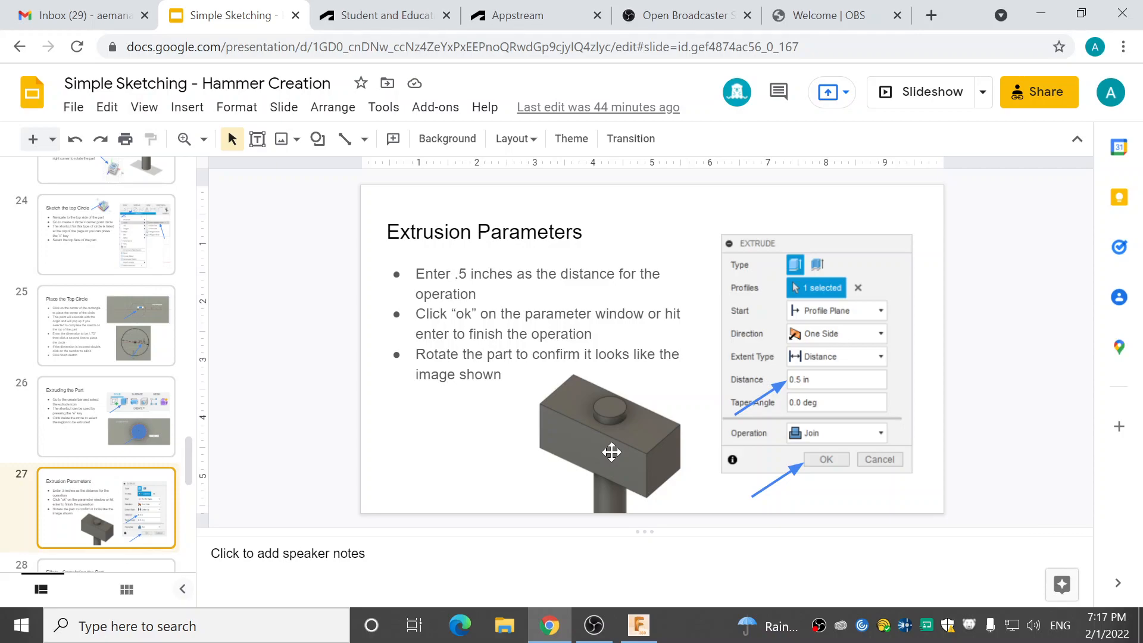
pyautogui.press('Down')
pyautogui.press('Down')
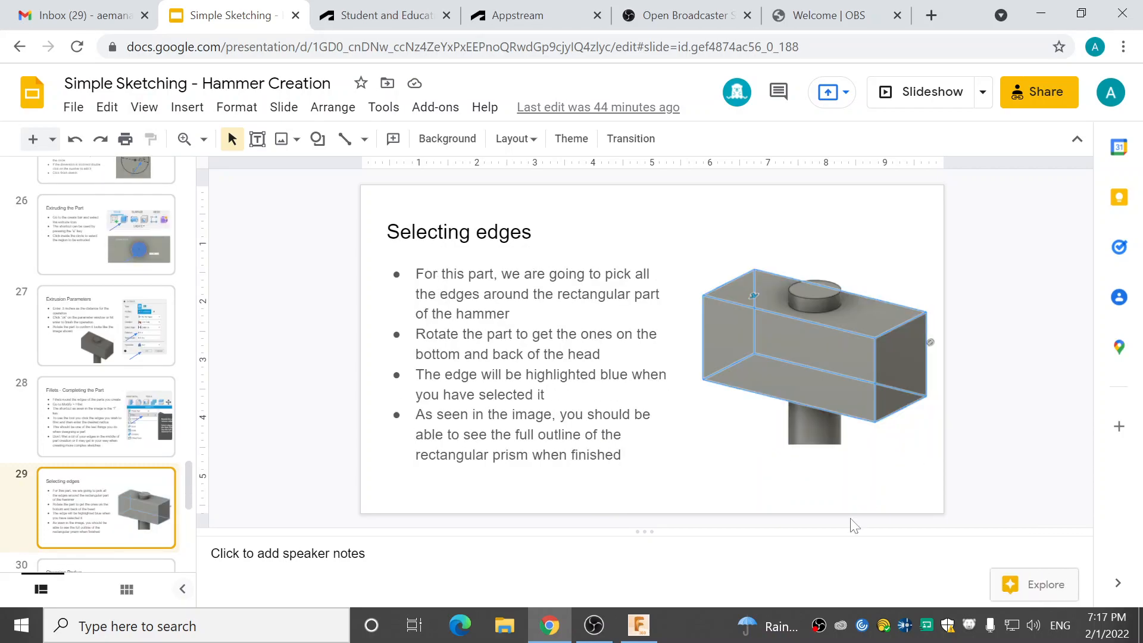
# Return to Fusion 360 and save the design as "ASME CAD HAMMER" in Admin Project.
pyautogui.click(638, 625)
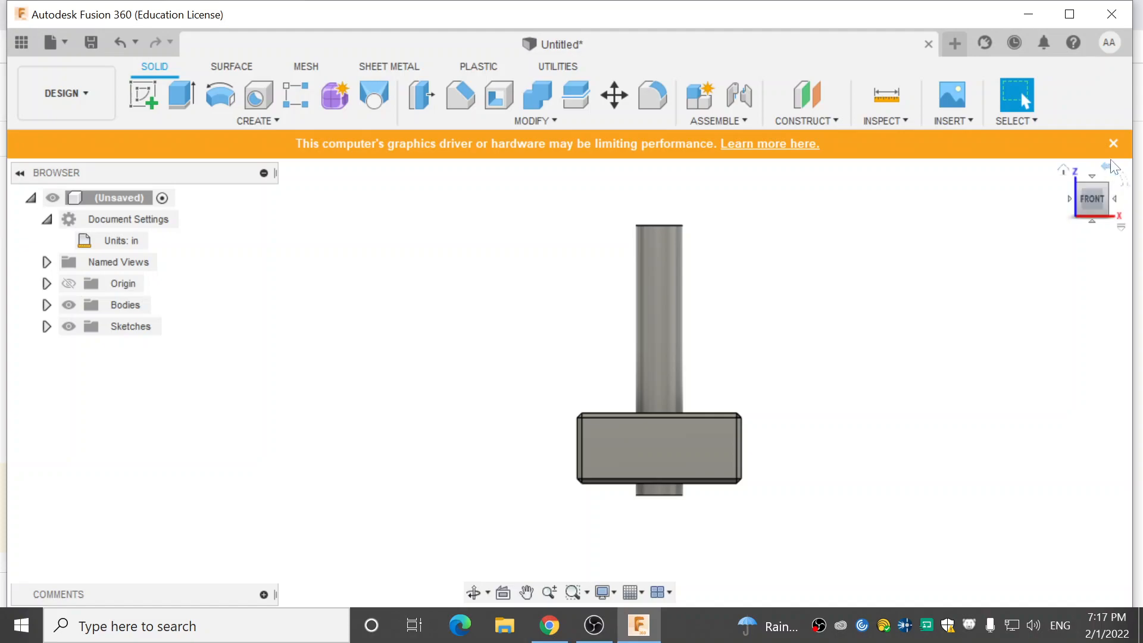
pyautogui.moveTo(1093, 209)
pyautogui.mouseDown()
pyautogui.moveTo(1058, 184)
pyautogui.moveTo(1018, 218)
pyautogui.mouseUp()
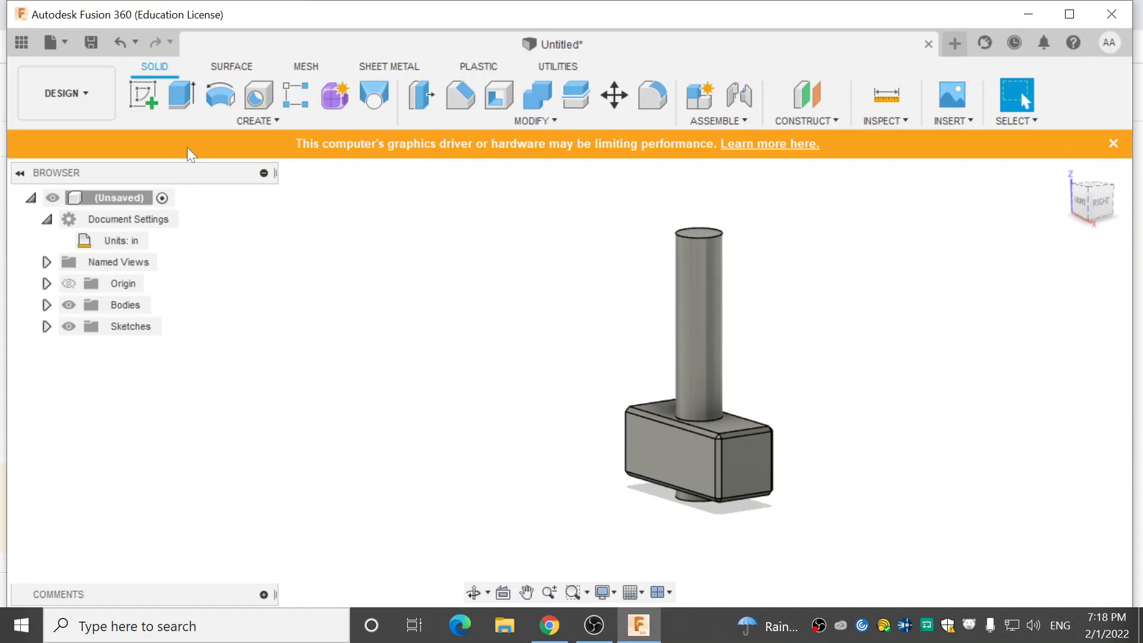
pyautogui.click(70, 42)
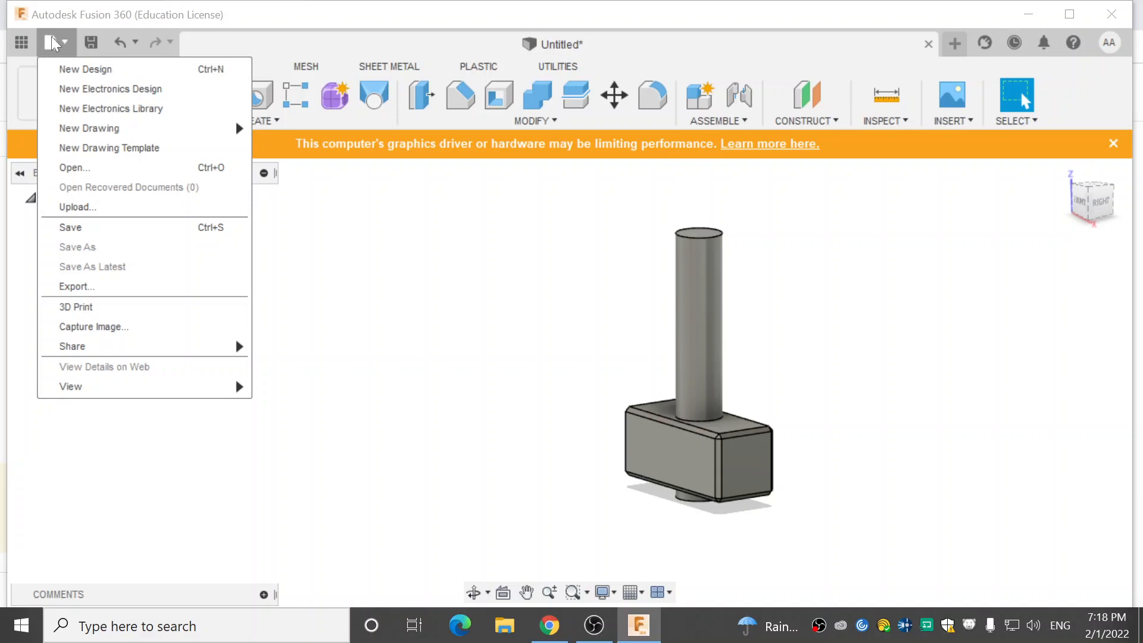
pyautogui.click(70, 228)
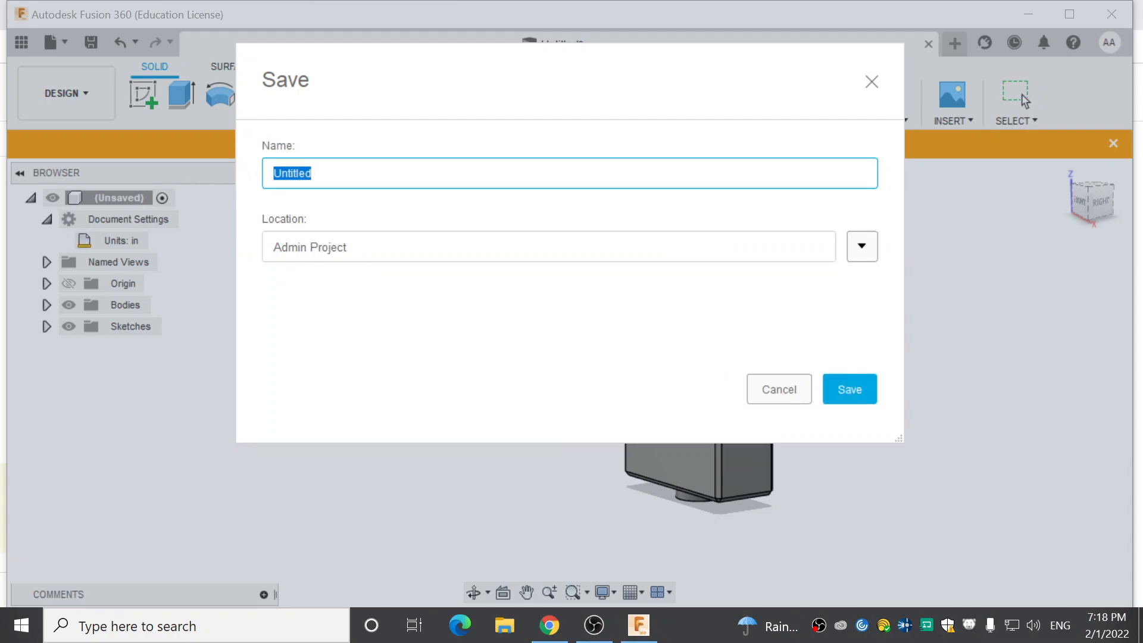
pyautogui.write('ASME CAD HAMME')
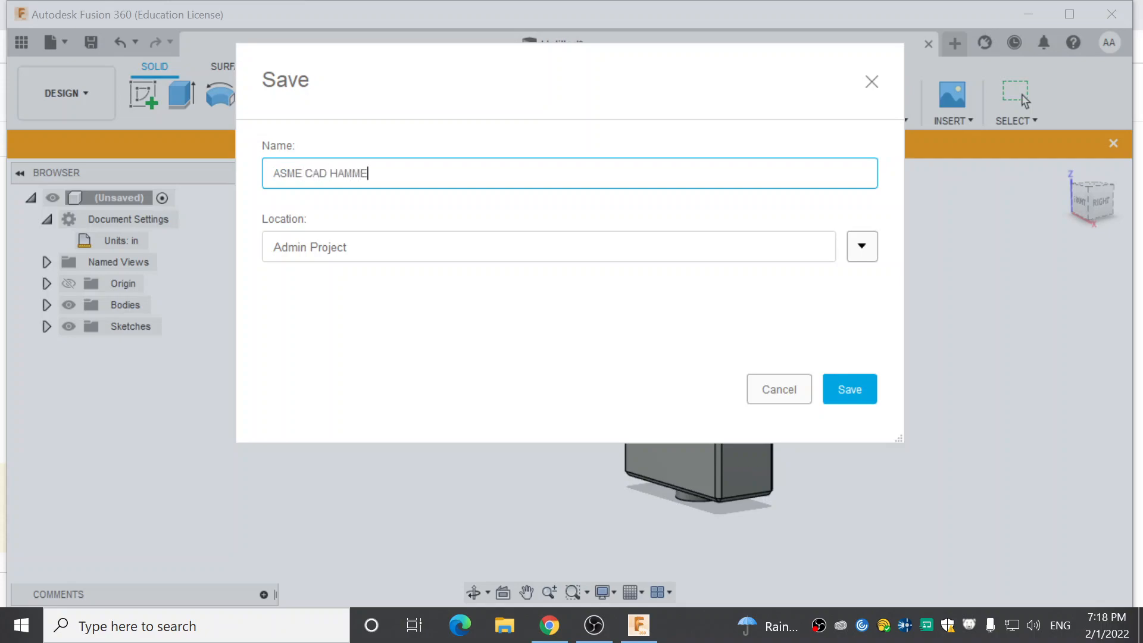
pyautogui.write('R')
pyautogui.click(847, 389)
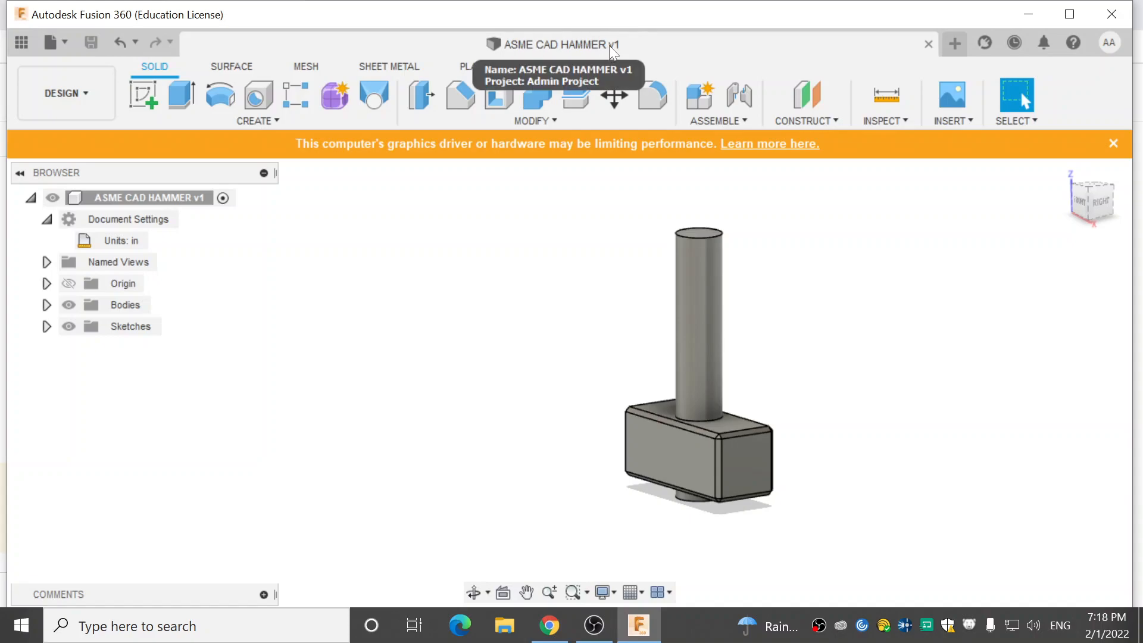
# Sketch a circle about 1 in in diameter centred on the handle's circular end face and finish the sketch.
pyautogui.click(1099, 213)
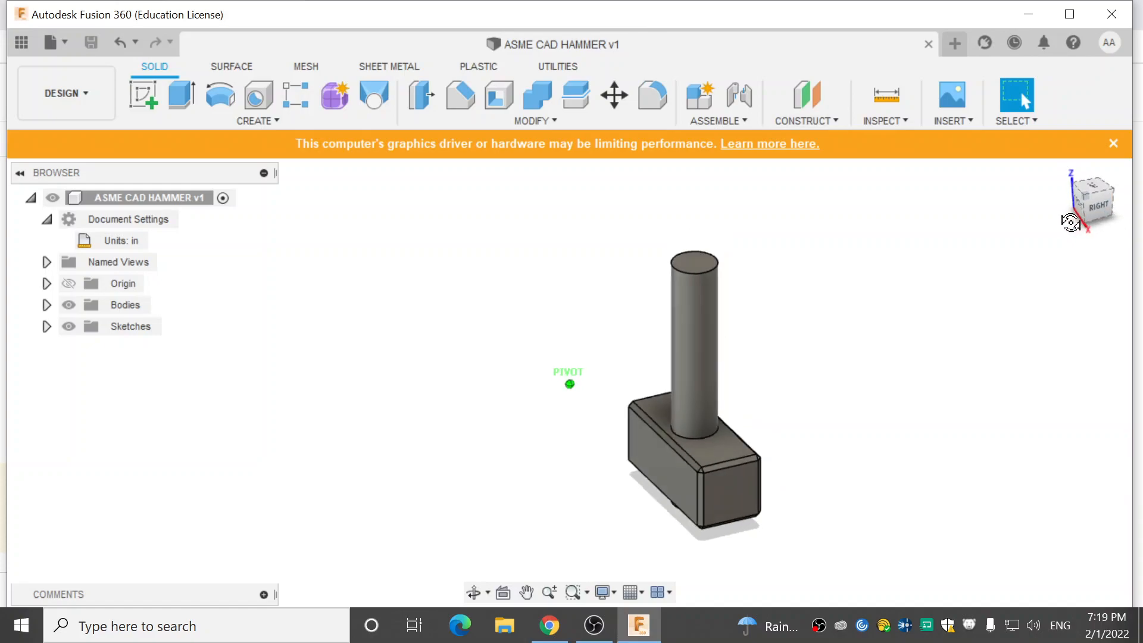
pyautogui.click(133, 93)
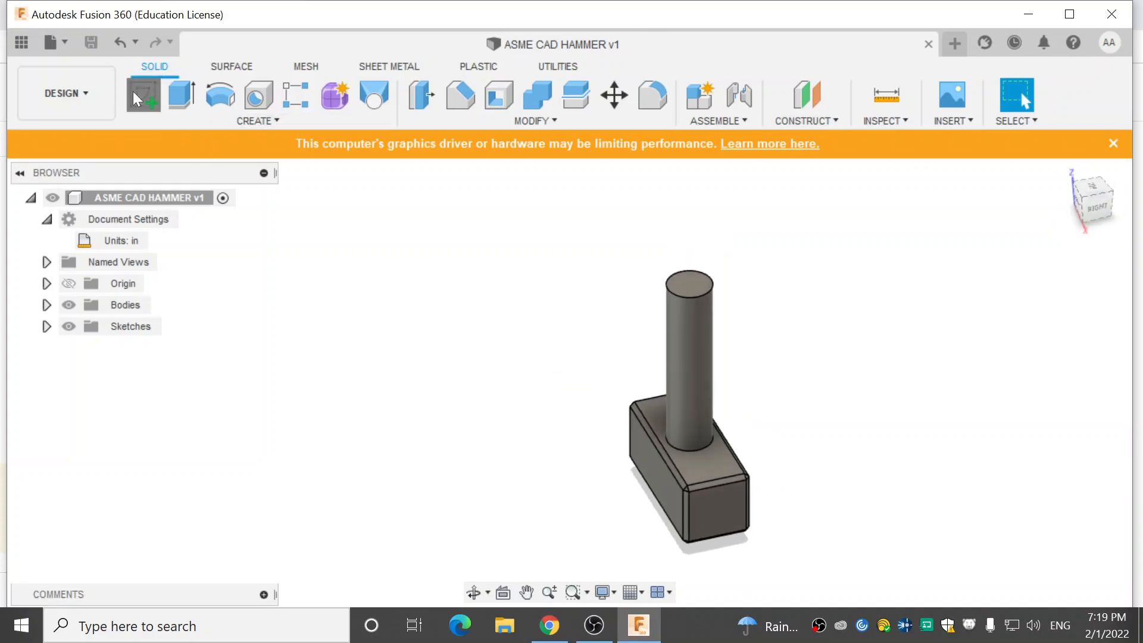
pyautogui.click(686, 290)
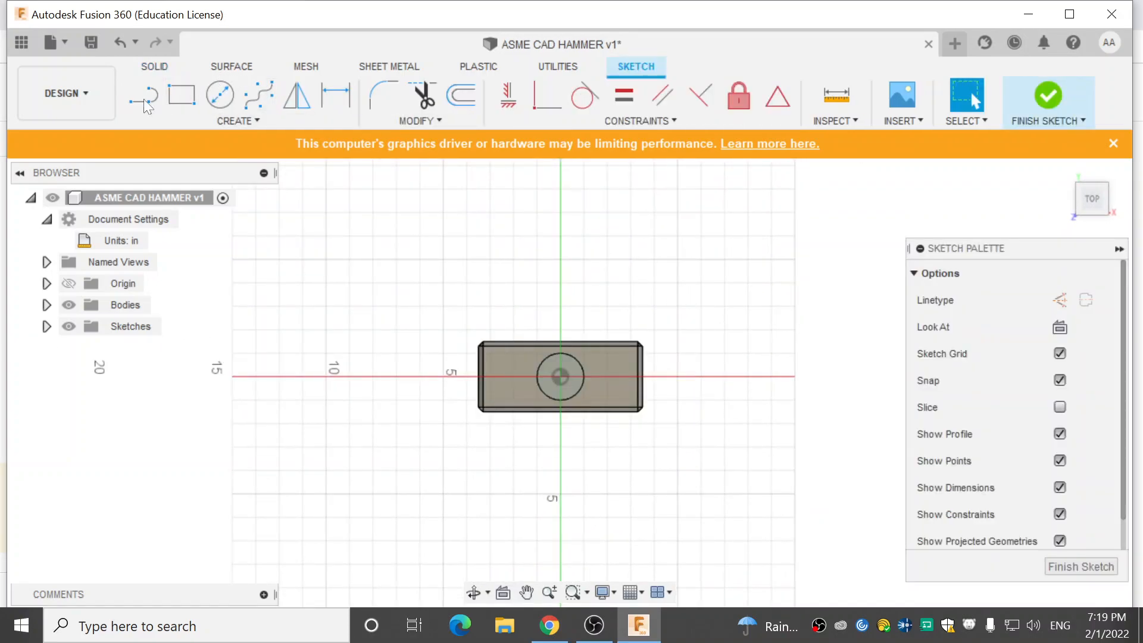
pyautogui.click(220, 94)
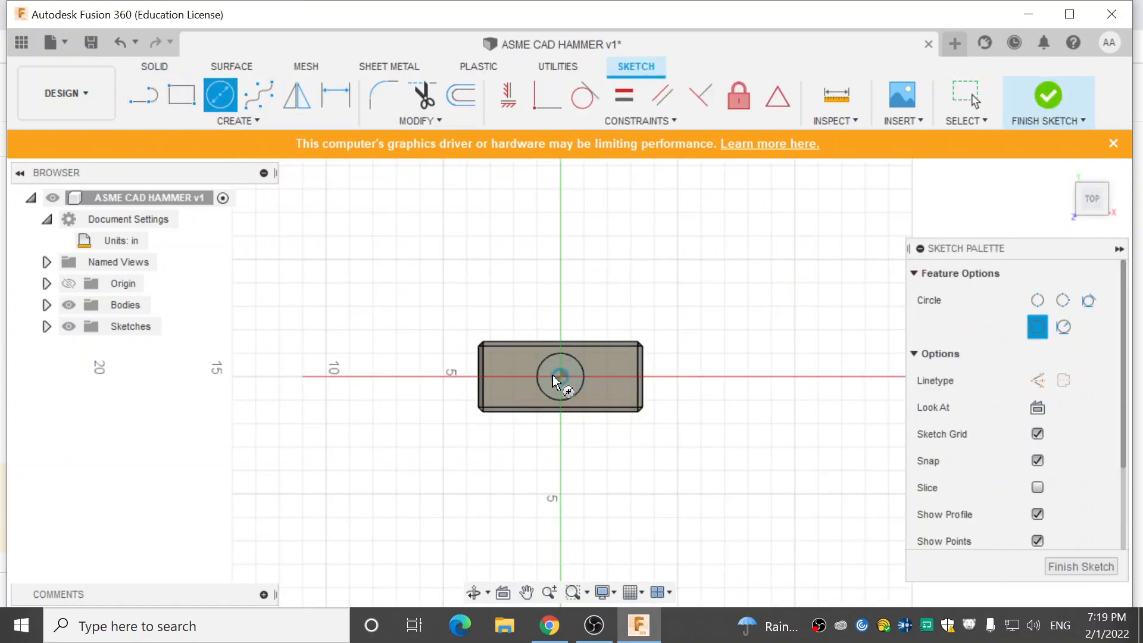
pyautogui.scroll(-2, 573, 385)
pyautogui.scroll(4, 567, 384)
pyautogui.scroll(3, 567, 384)
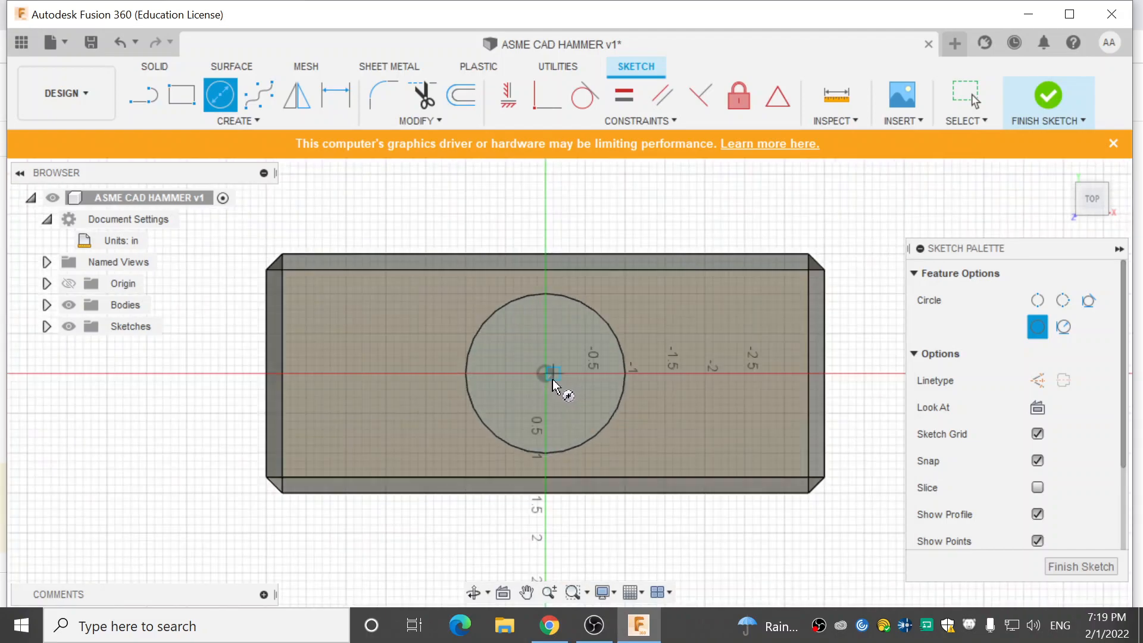
pyautogui.click(546, 374)
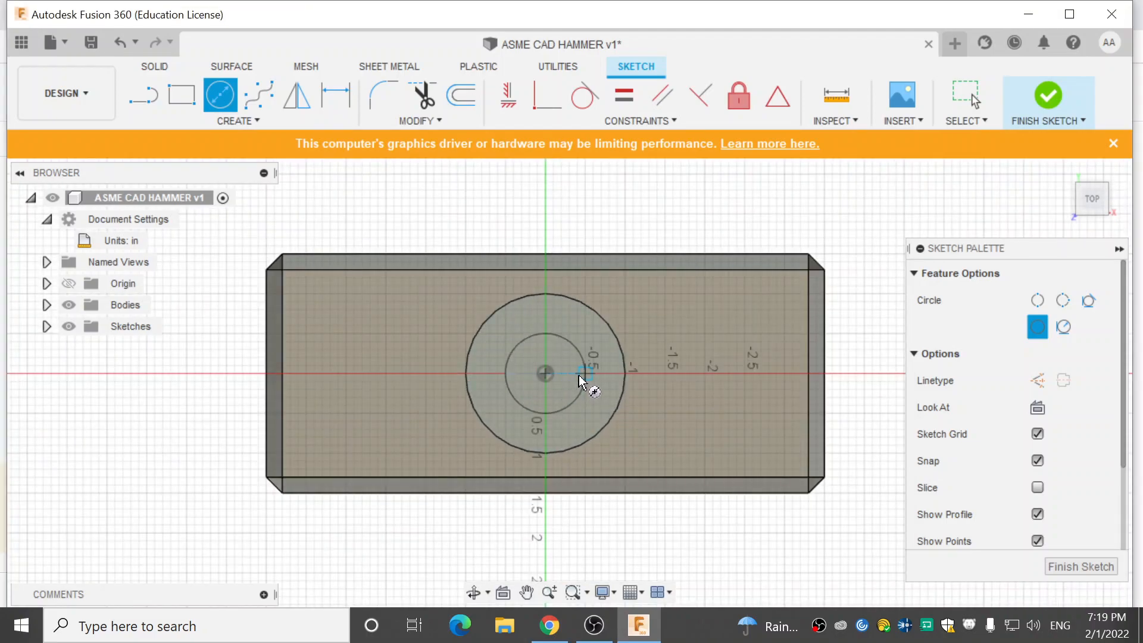
pyautogui.click(584, 377)
pyautogui.click(1041, 99)
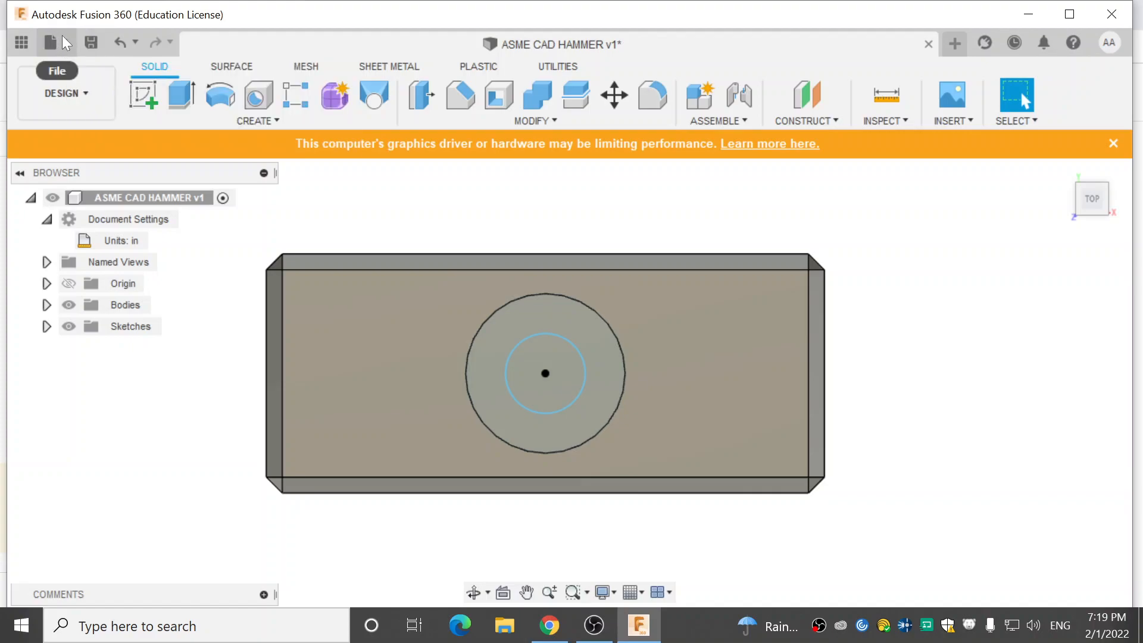
# Save a new version of the hammer design with the version description "User Saved".
pyautogui.click(94, 40)
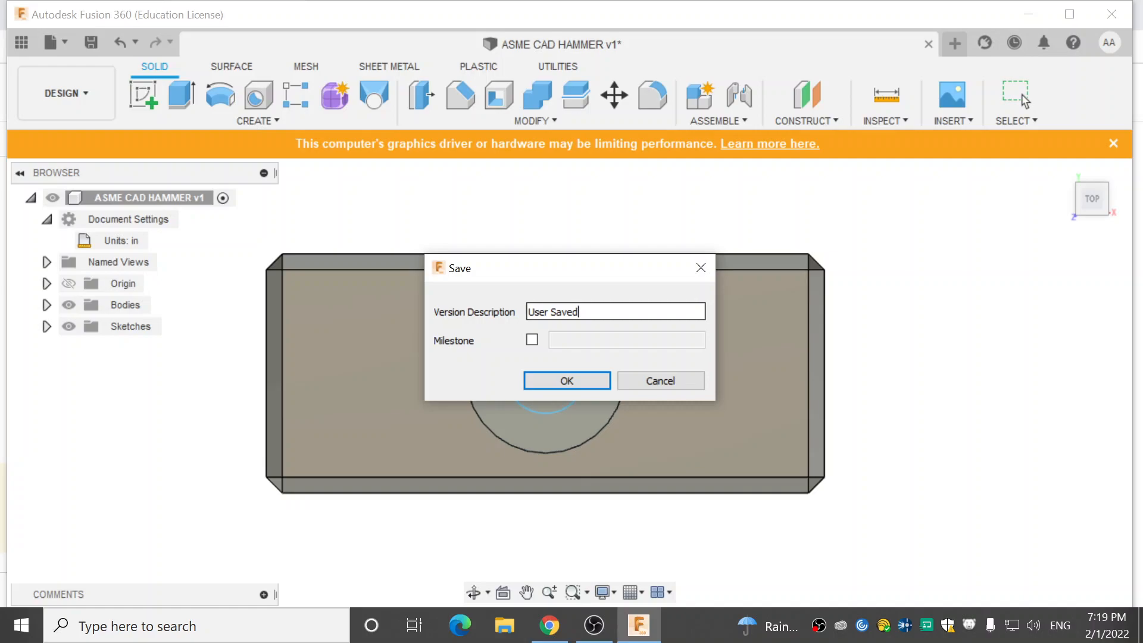
pyautogui.click(581, 380)
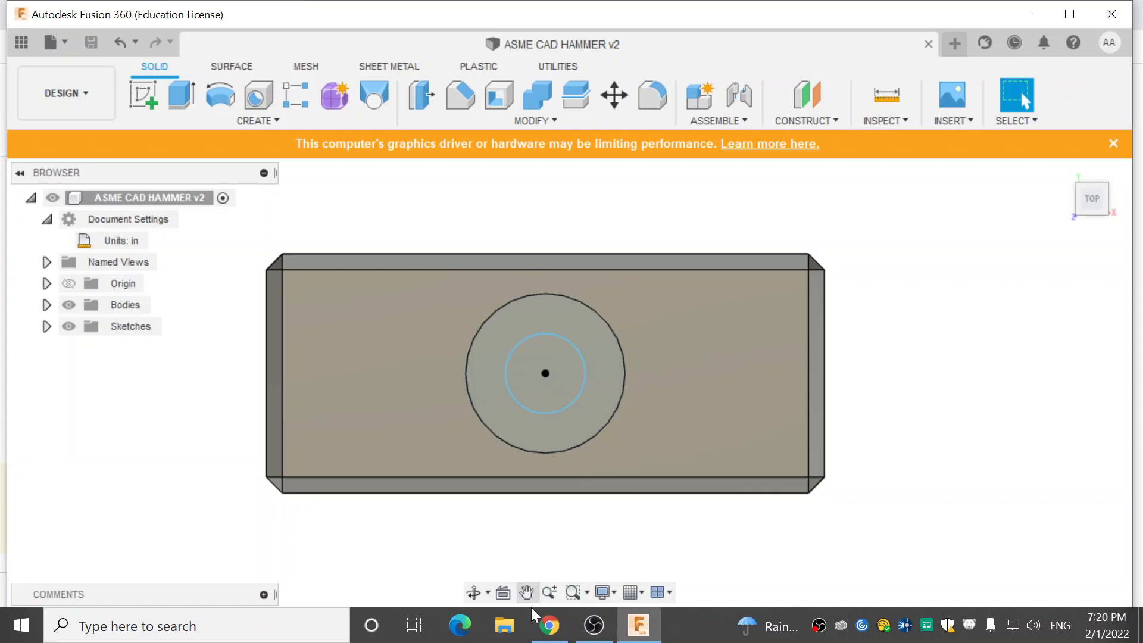
# Switch to the presentation in Chrome and go from the "Selecting edges" slide to the "Finished Part" slide.
pyautogui.click(549, 632)
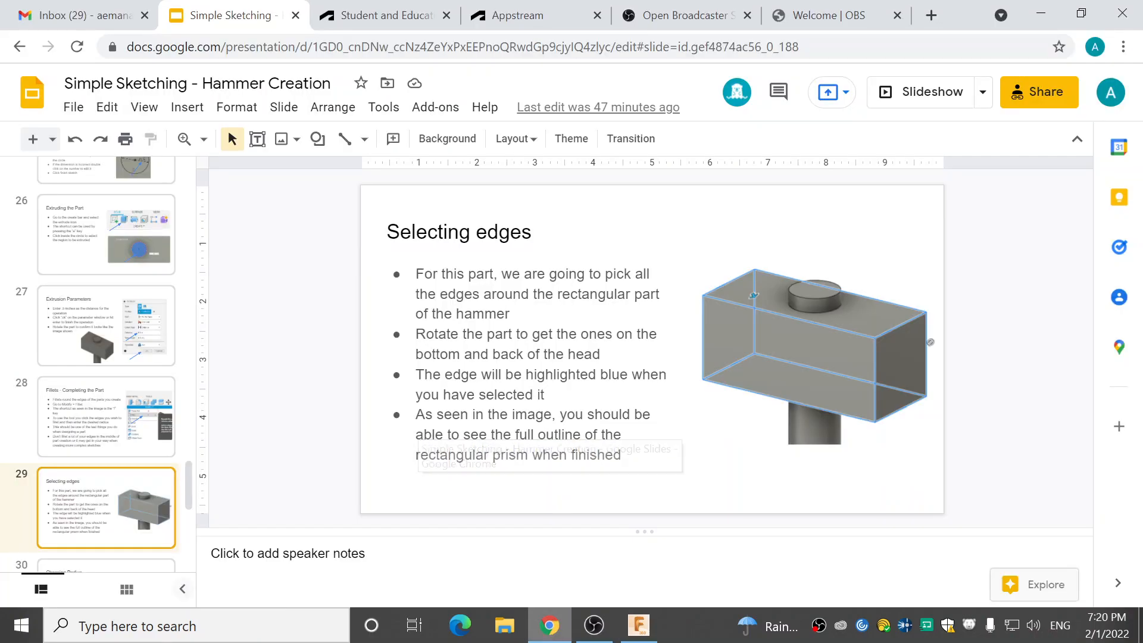
pyautogui.press('Down')
pyautogui.press('Down')
pyautogui.press('Down')
pyautogui.press('Down')
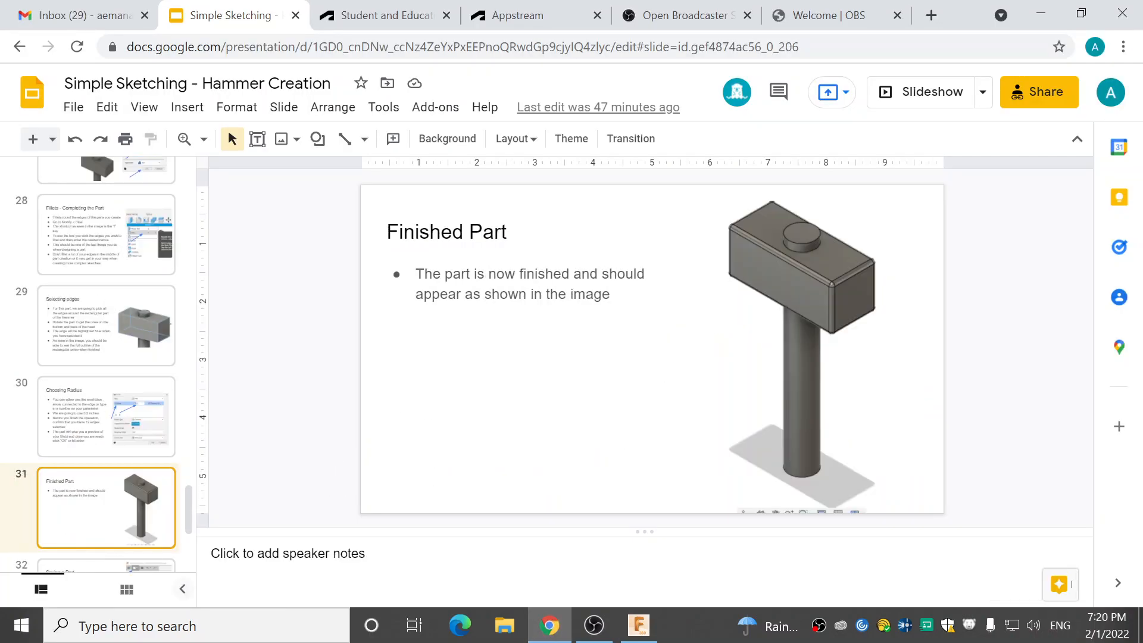